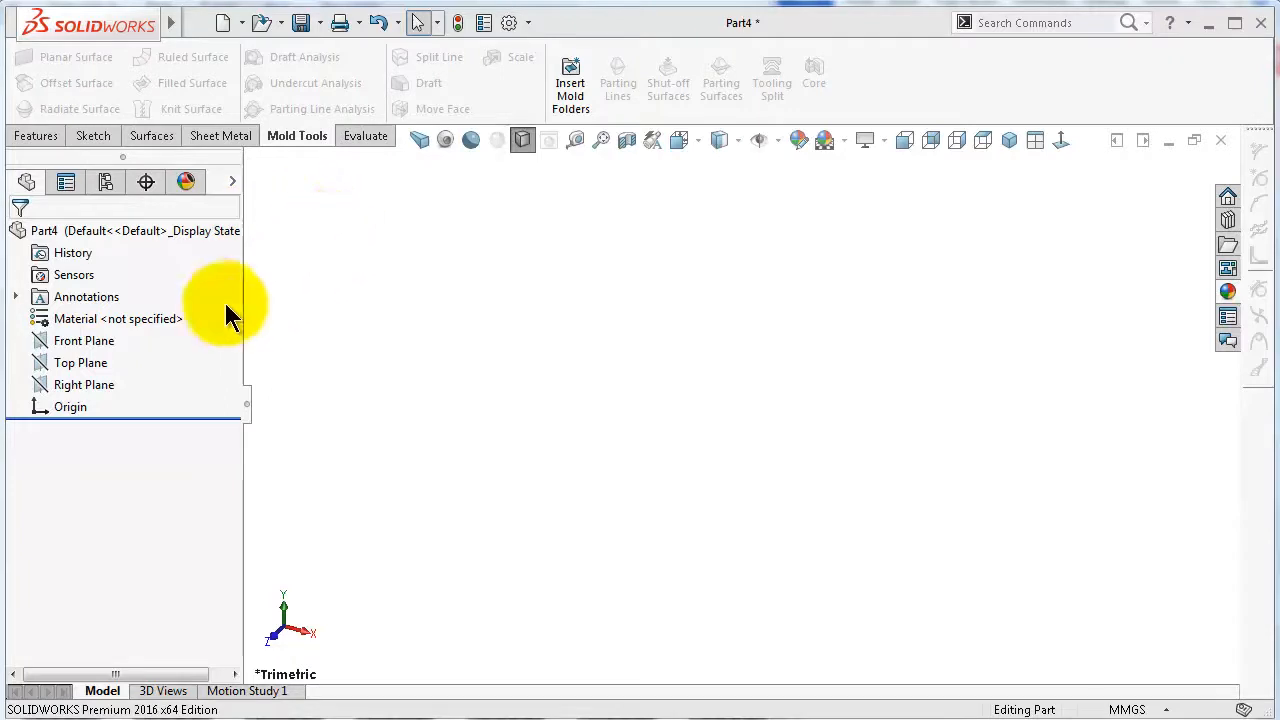
Sketch a center rectangle about 135 mm high on the Top Plane, centered on the origin.
click(84, 362)
click(95, 333)
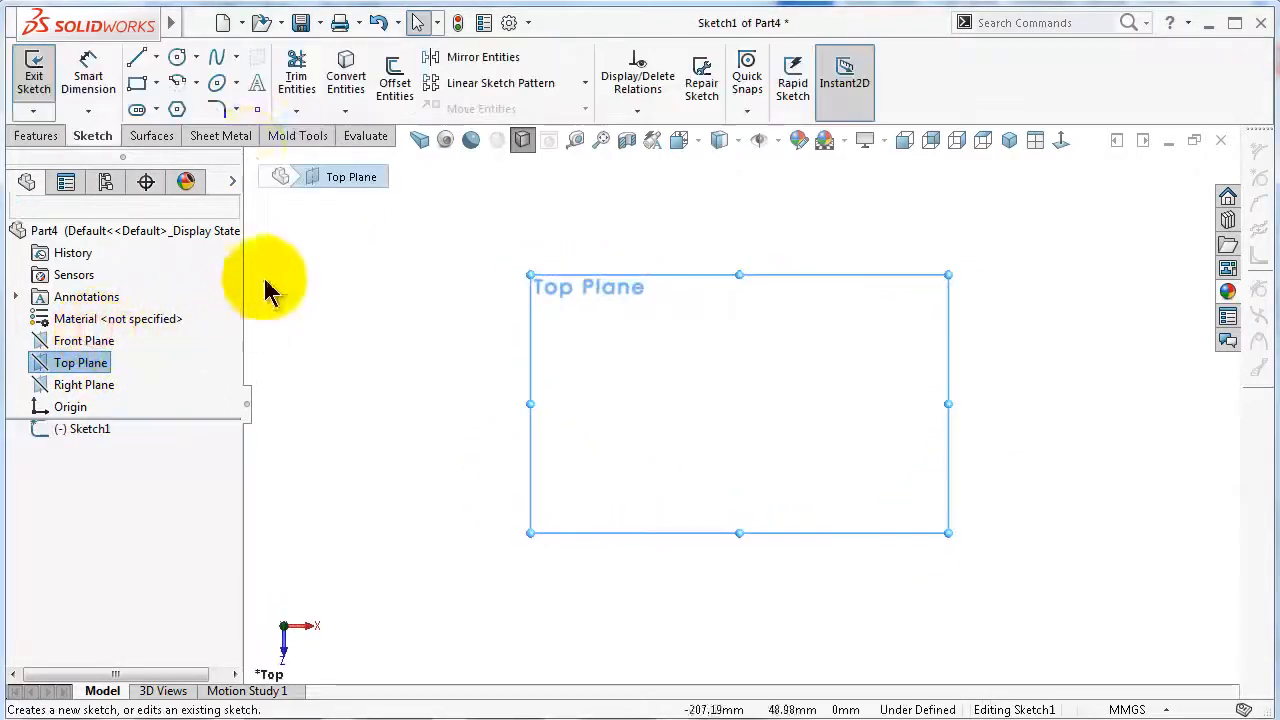
click(155, 83)
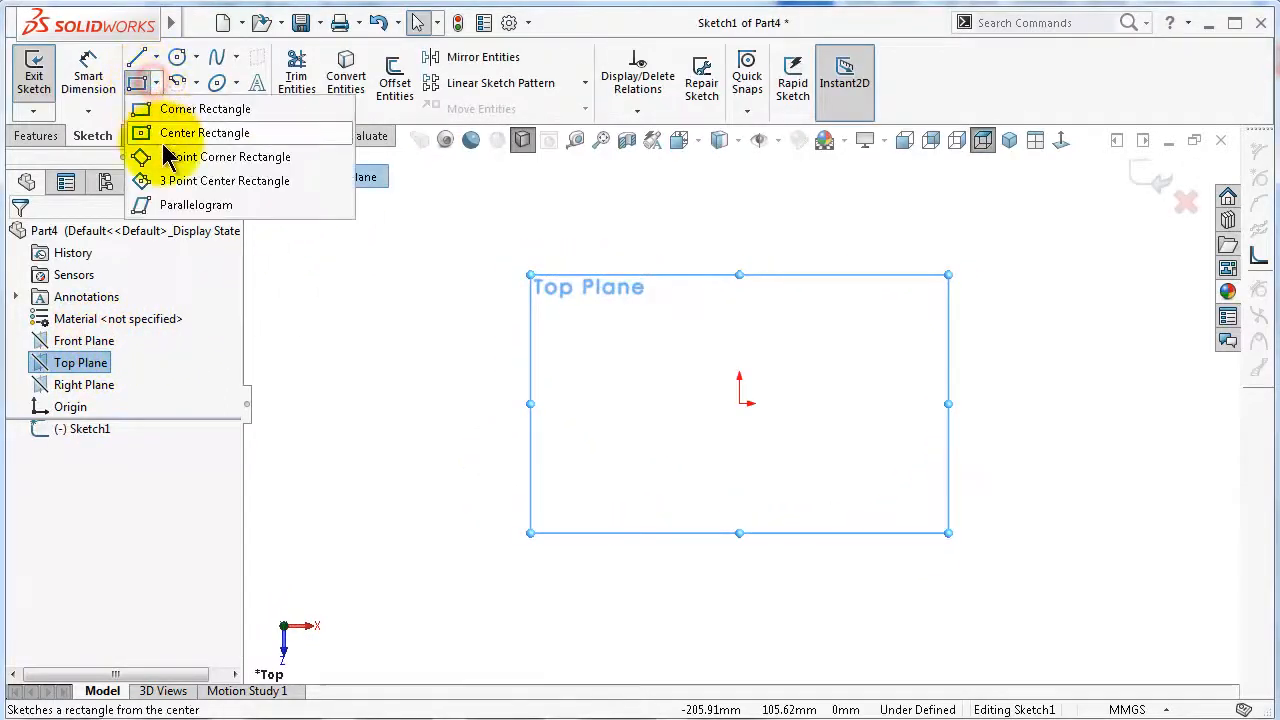
click(205, 133)
click(739, 403)
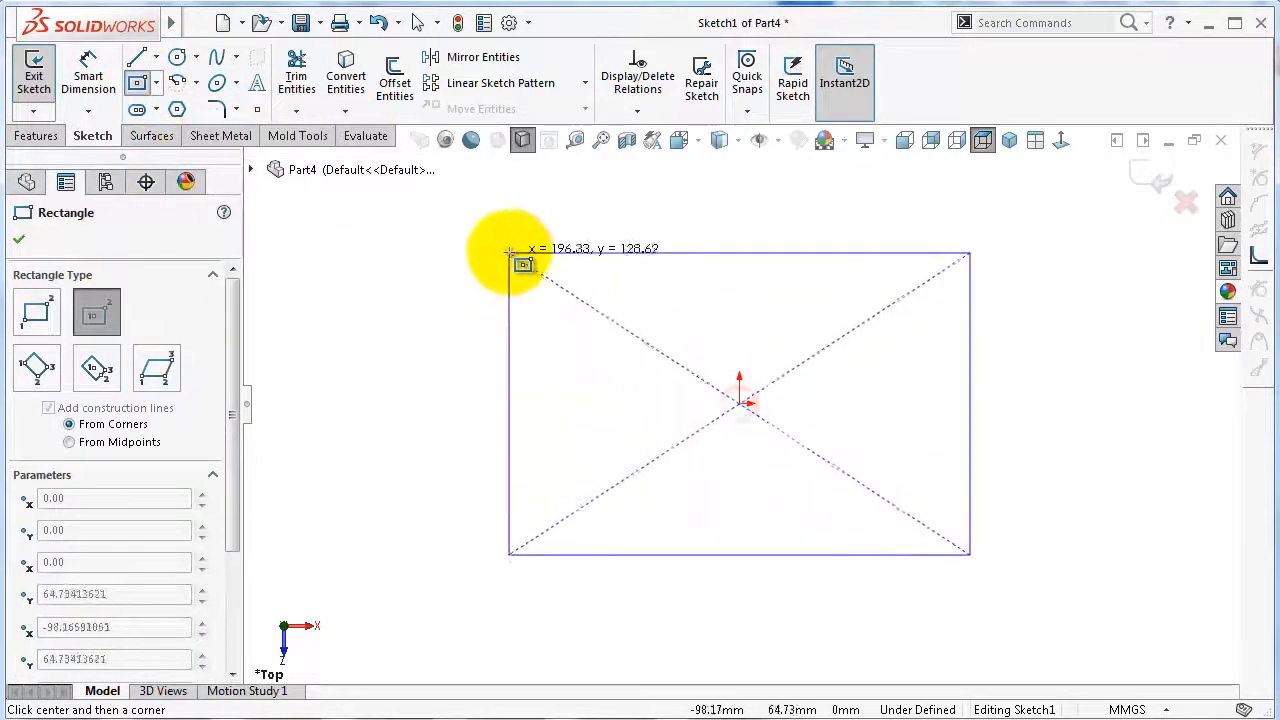
click(512, 247)
key(Escape)
Add an Equal relation between the rectangle's vertical and horizontal sides to make it a square.
click(513, 328)
ctrl+click(611, 245)
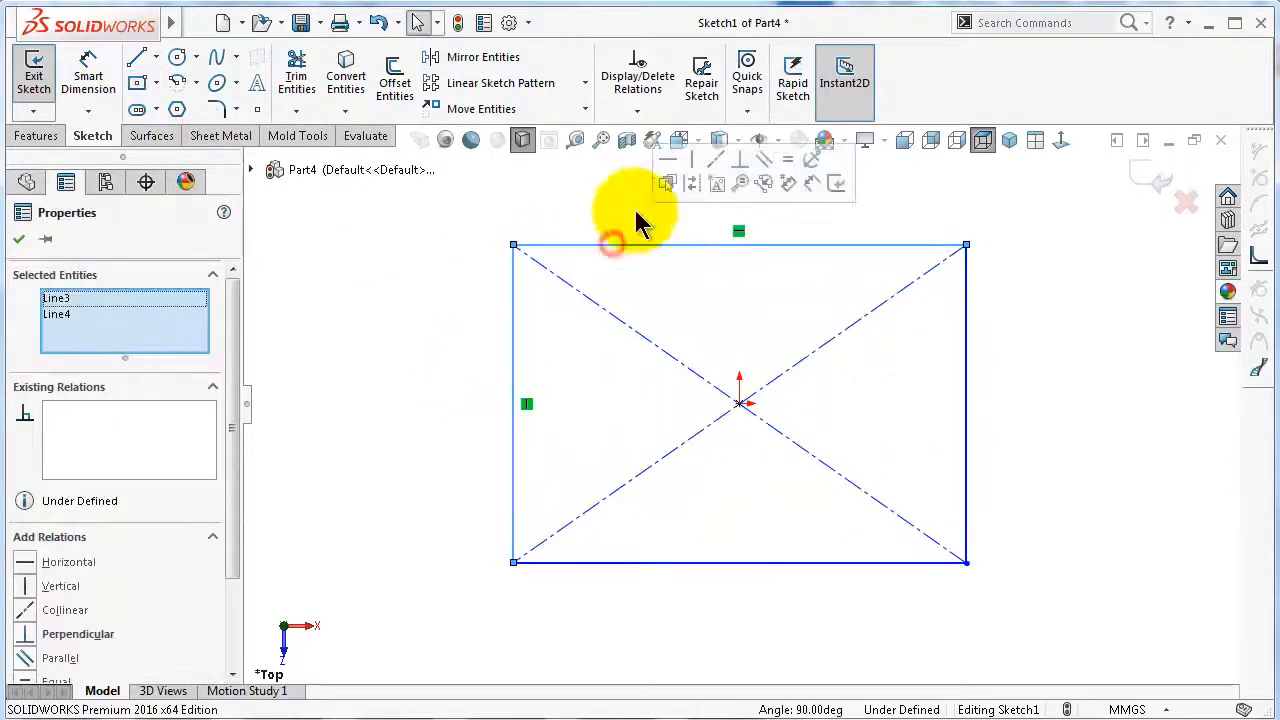
click(787, 160)
Dimension the square's vertical side as 200 mm.
right_drag(469, 436, 460, 260)
click(584, 310)
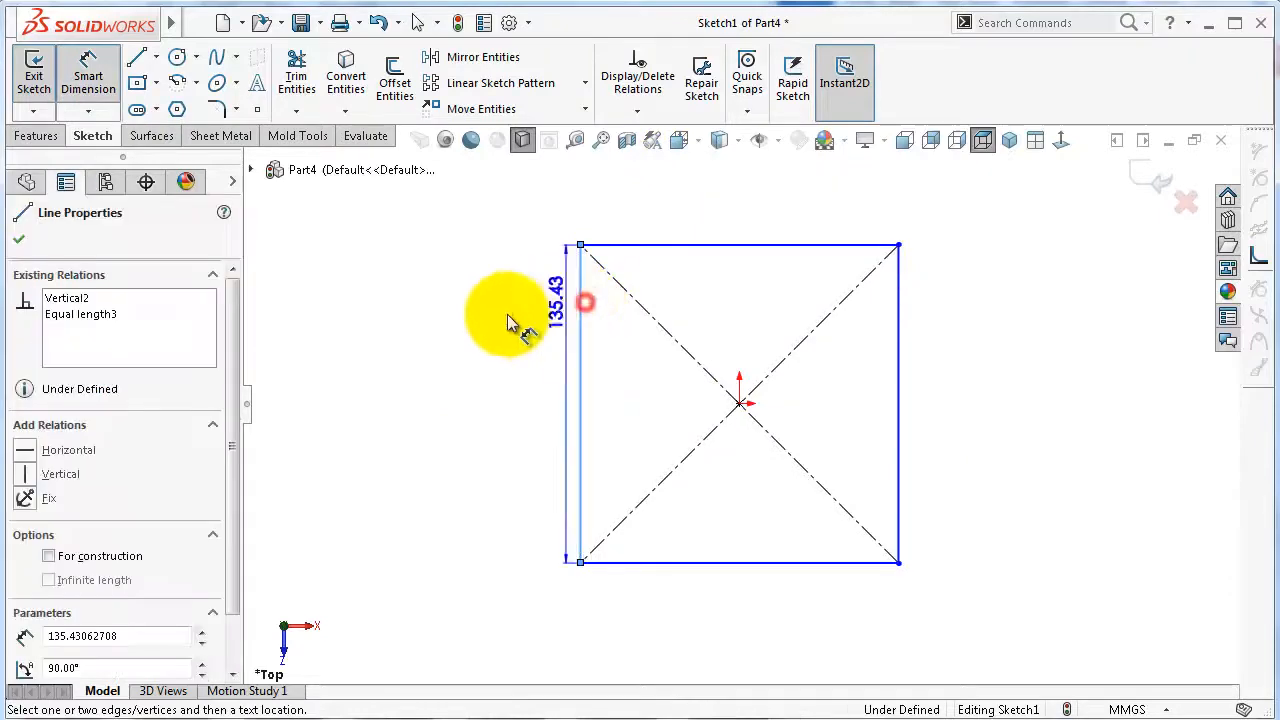
click(463, 322)
text(2)
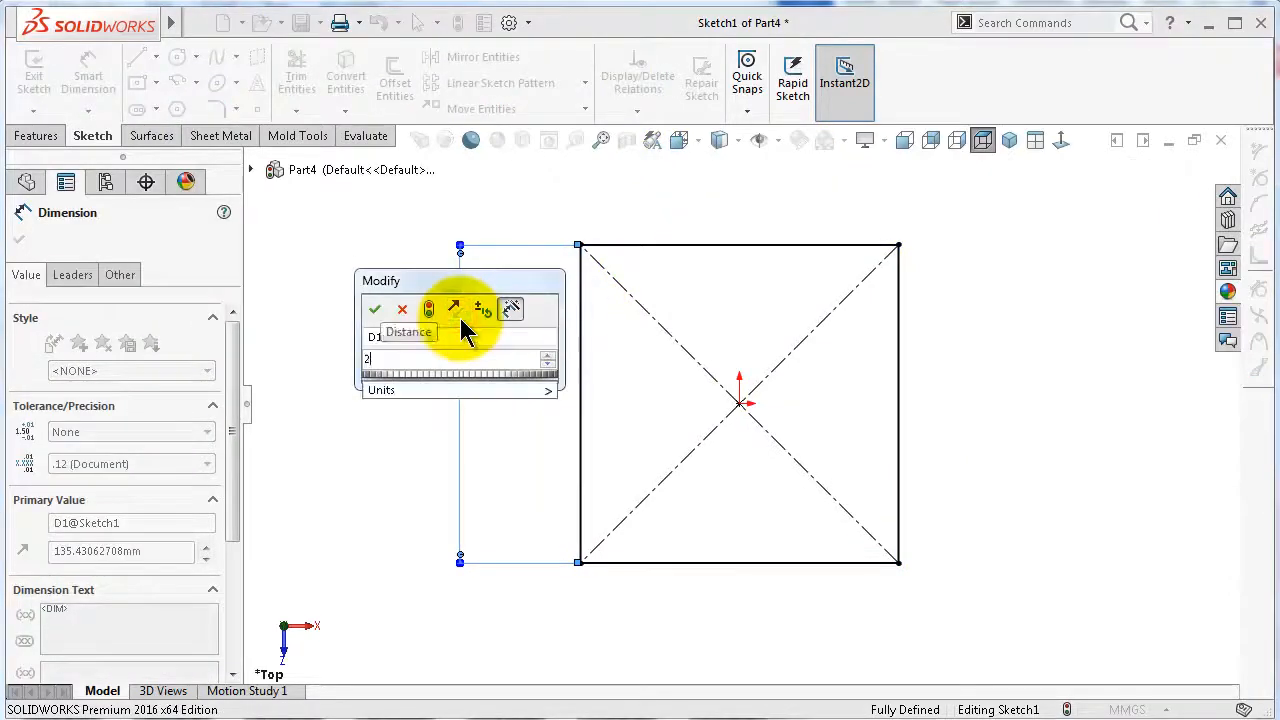
text(00)
key(Return)
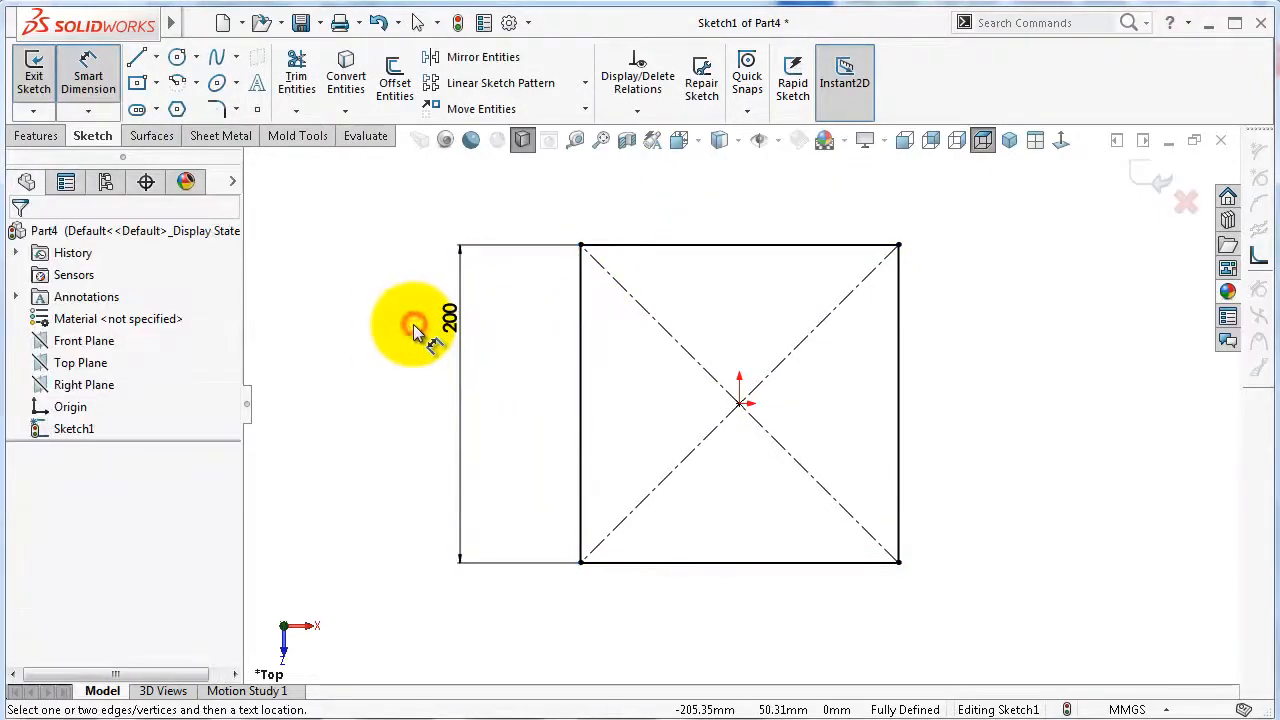
Extrude the square sketch 200 mm with the Mid Plane end condition to form a solid block.
key(ctrl+7)
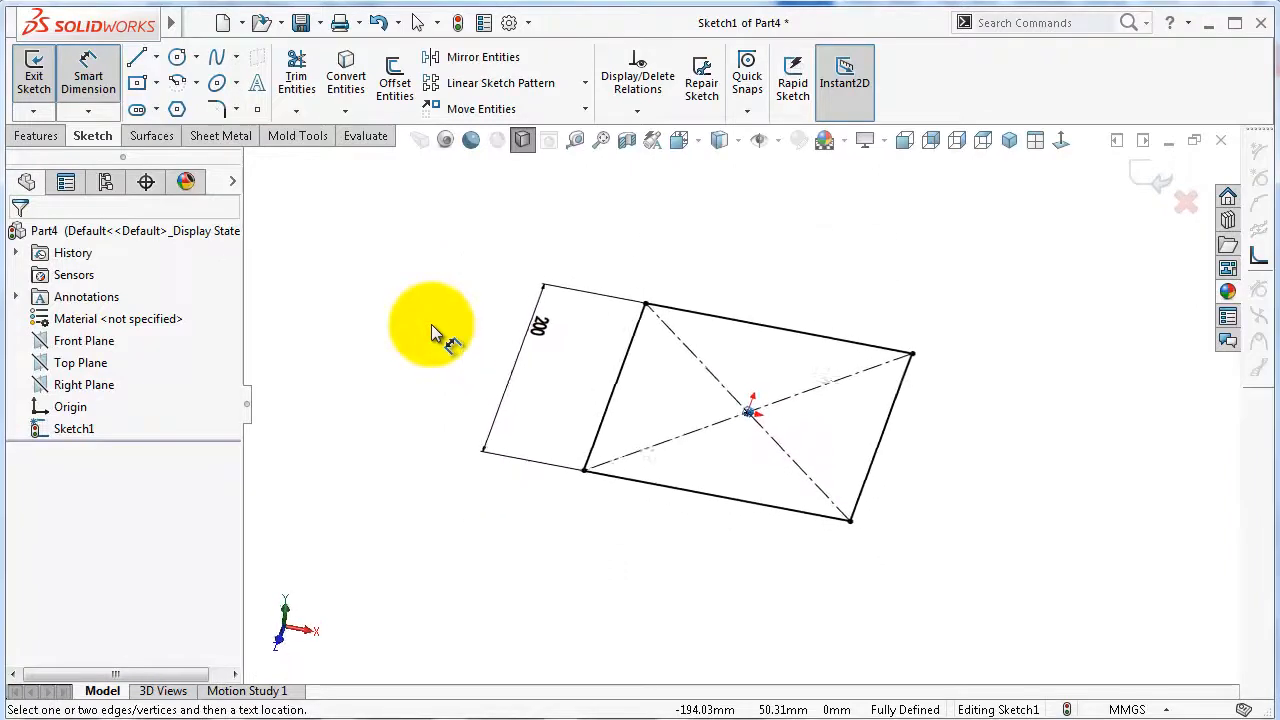
click(36, 136)
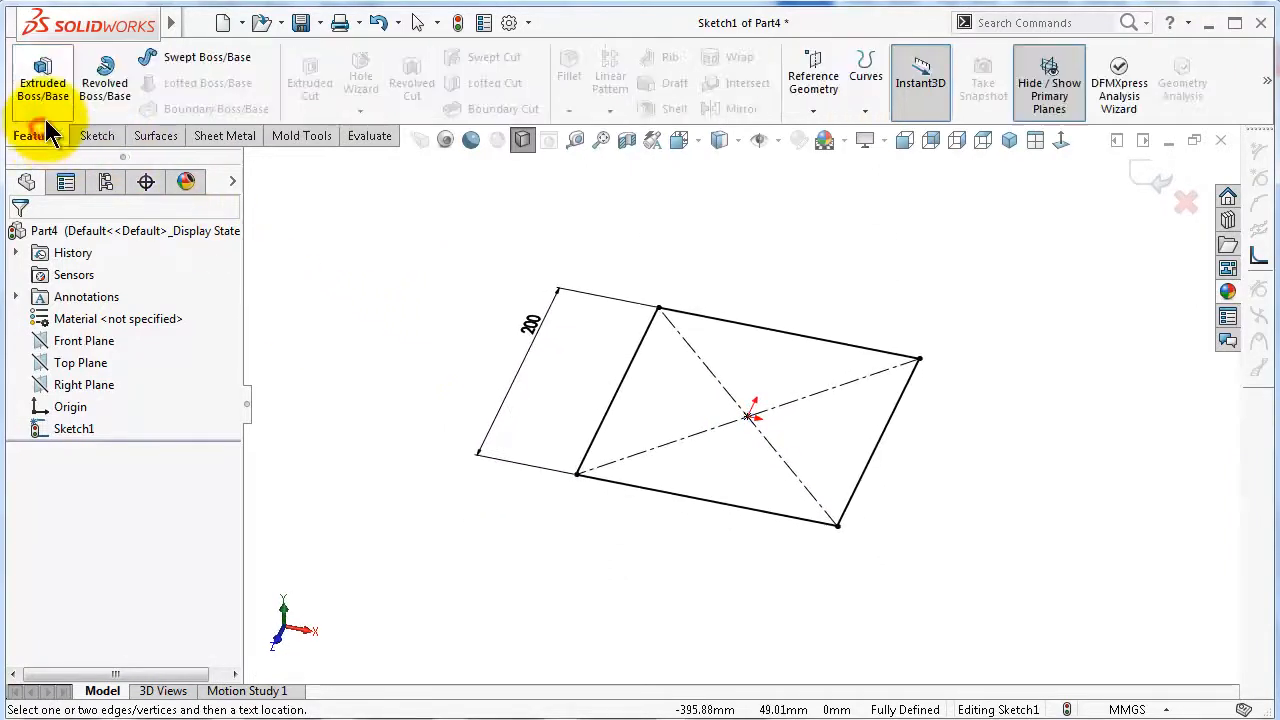
click(48, 90)
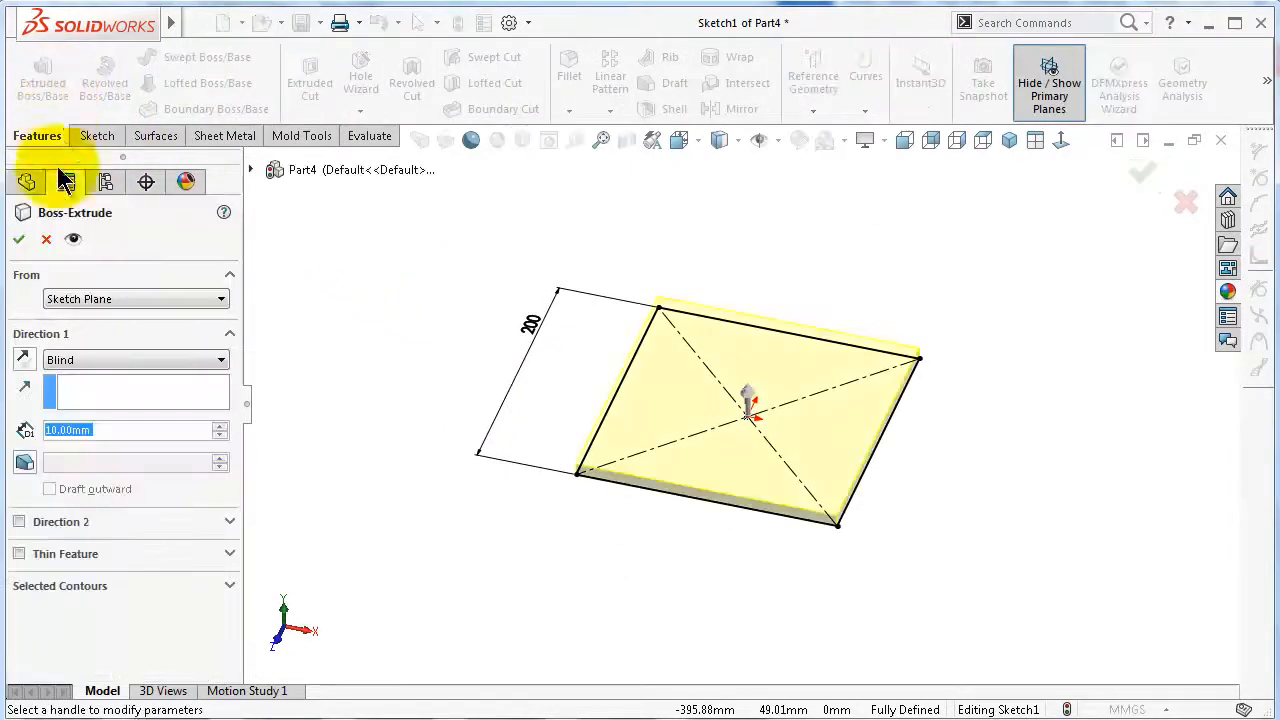
click(89, 360)
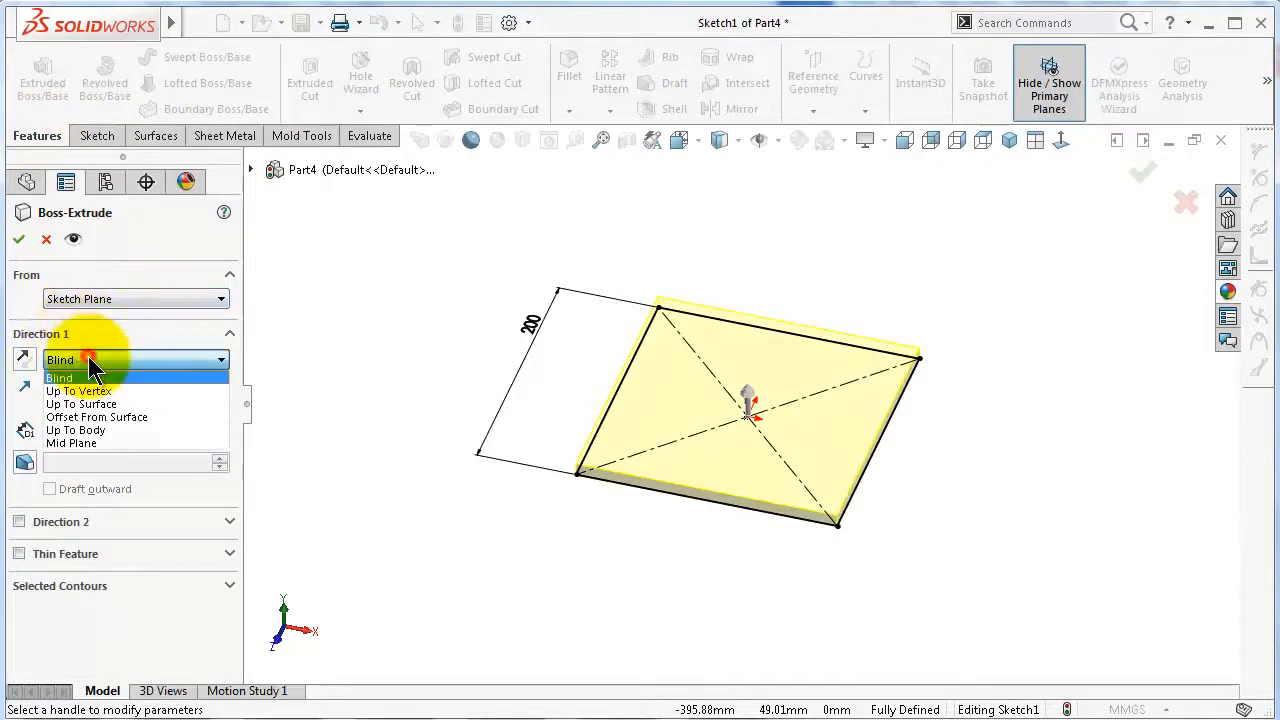
click(84, 441)
drag(115, 433, 22, 418)
text(200)
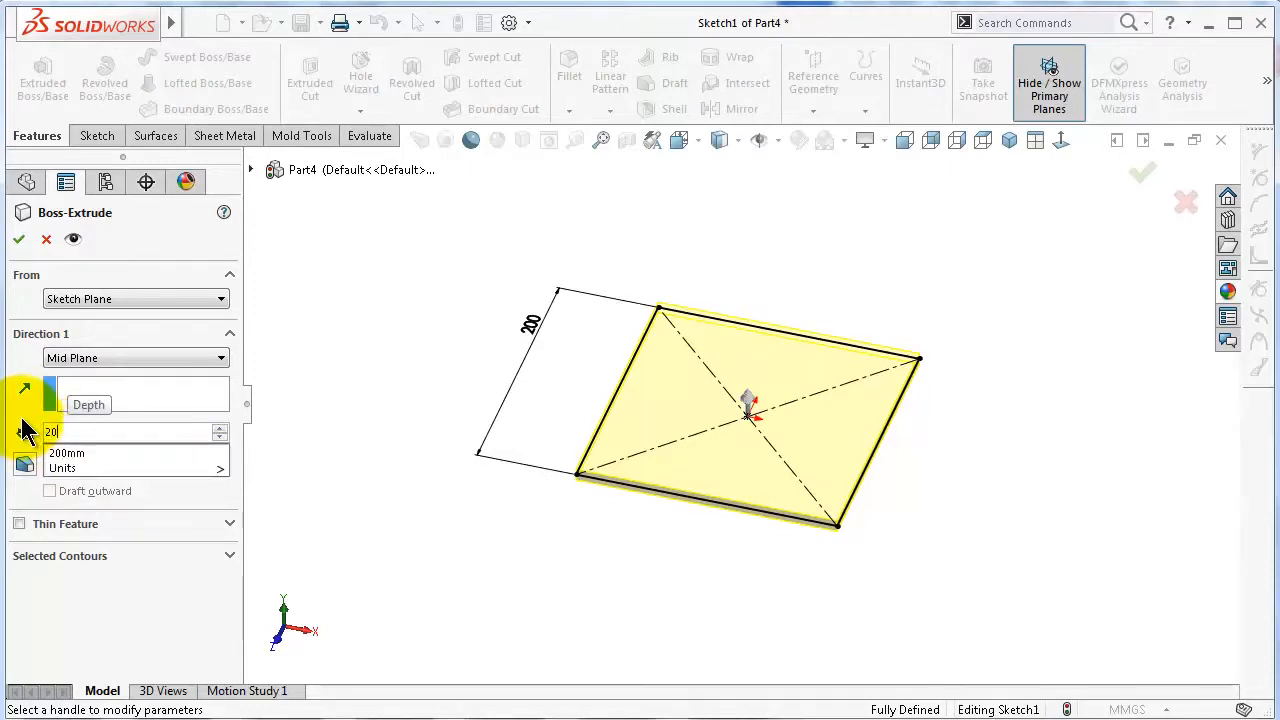
key(Return)
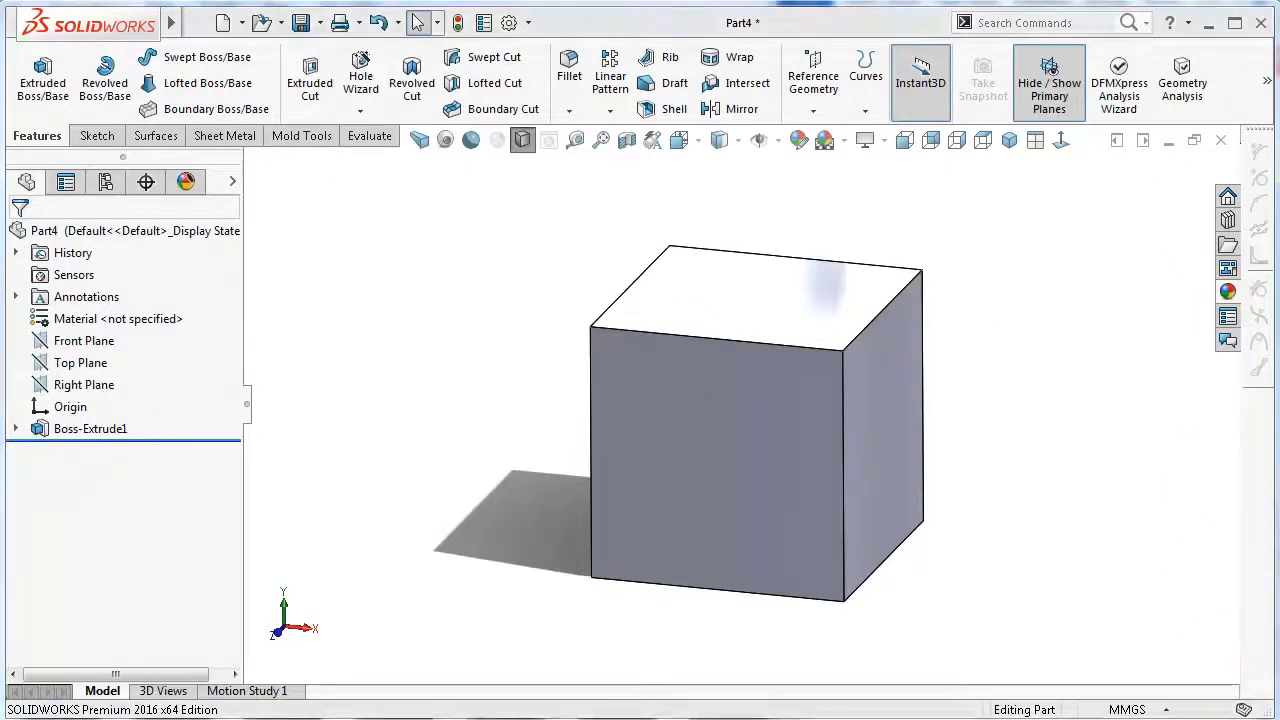
Apply the polished steel appearance from the Metal appearances to the block.
click(1228, 291)
click(1110, 241)
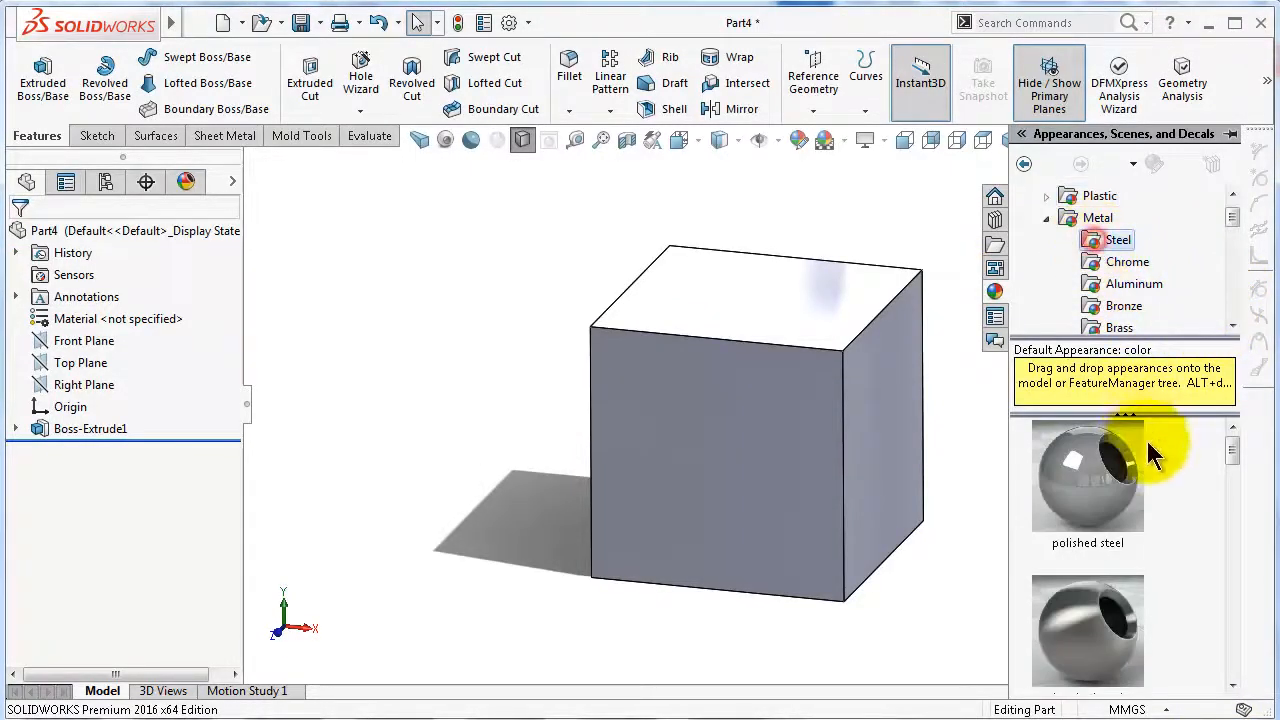
double_click(1105, 480)
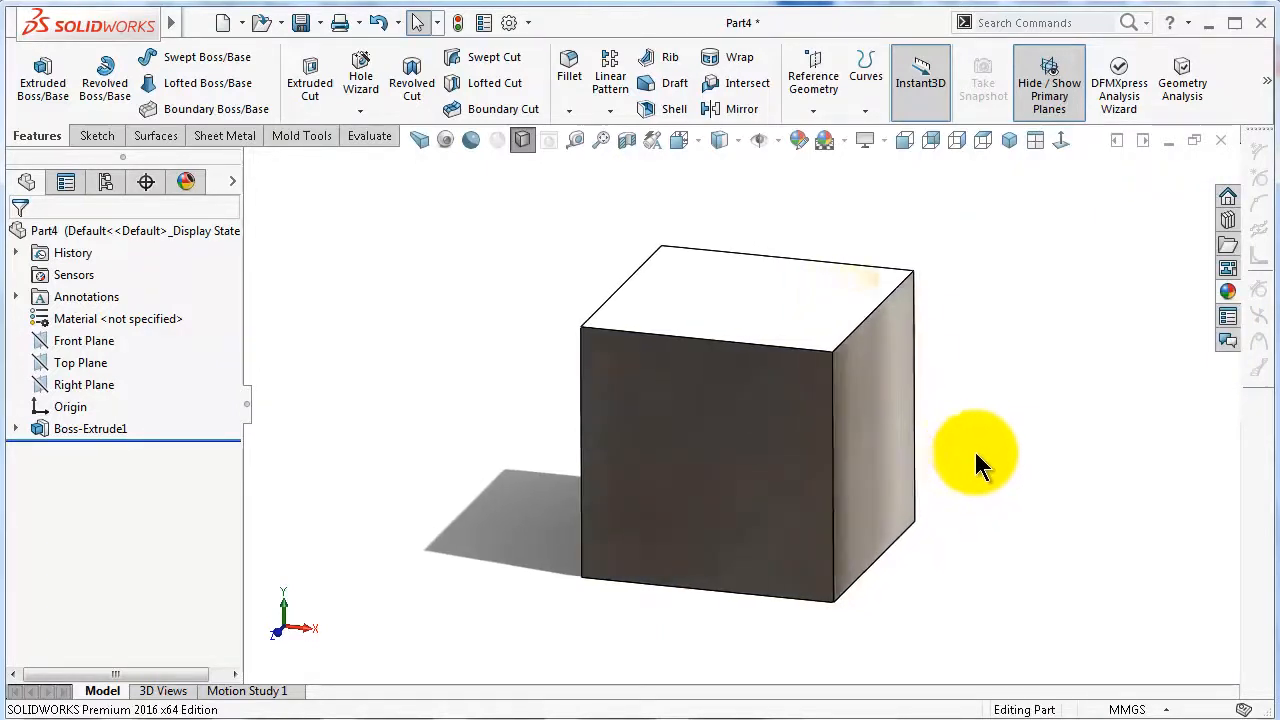
Examine the polished steel appearance of the block from several angles.
key(Right)
key(Right)
key(Right)
key(Right)
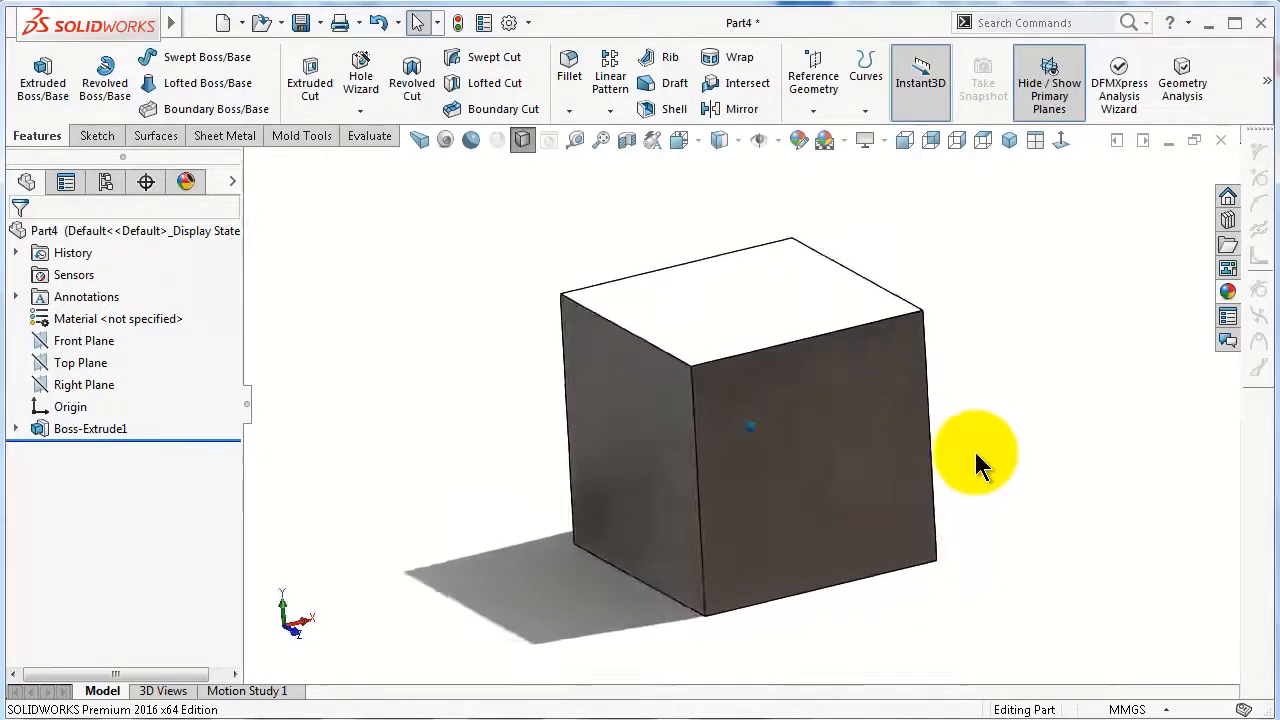
key(Left)
key(Left)
key(Left)
key(Left)
key(Left)
key(Left)
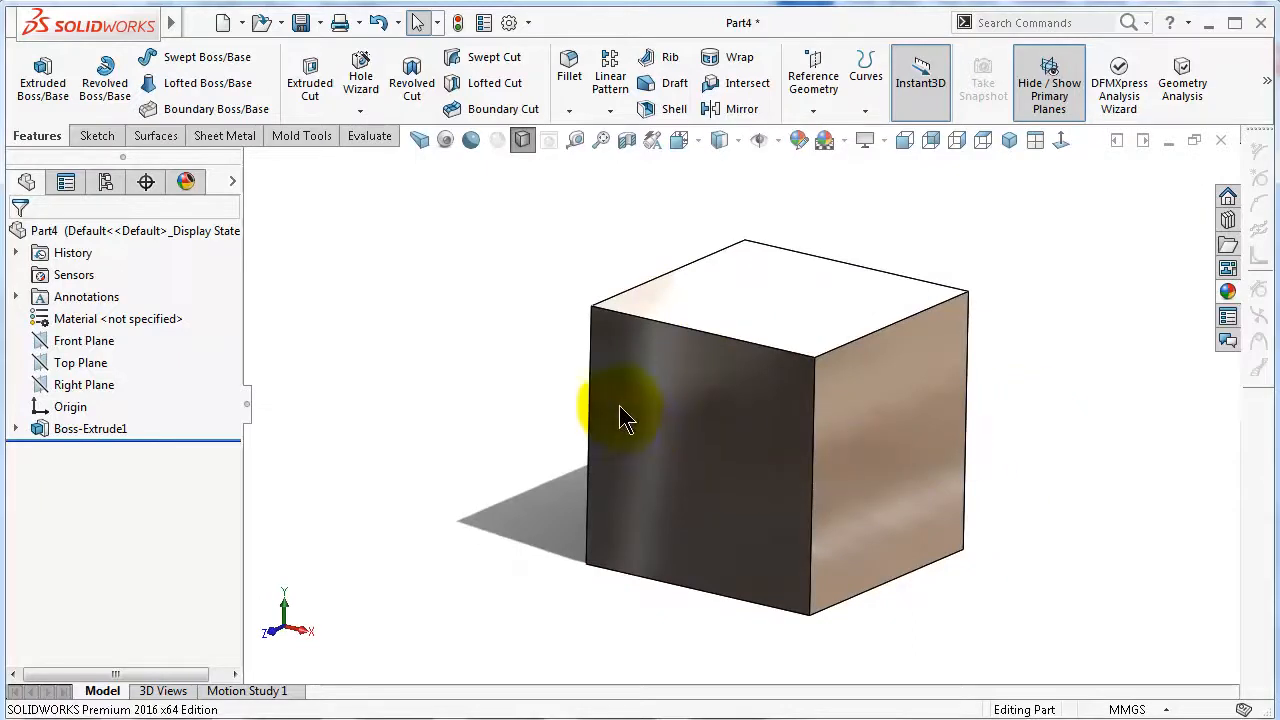
key(Right)
key(Right)
key(Right)
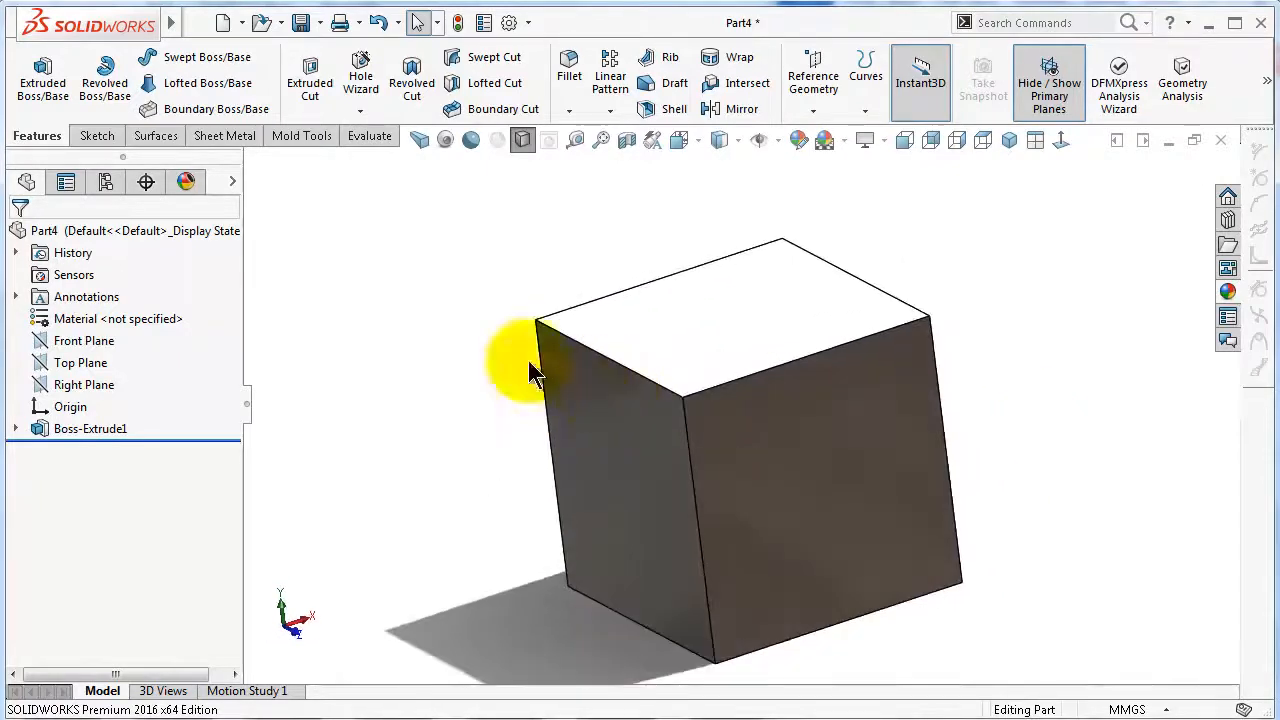
Show the square sketch of the extruded block in the model.
click(282, 136)
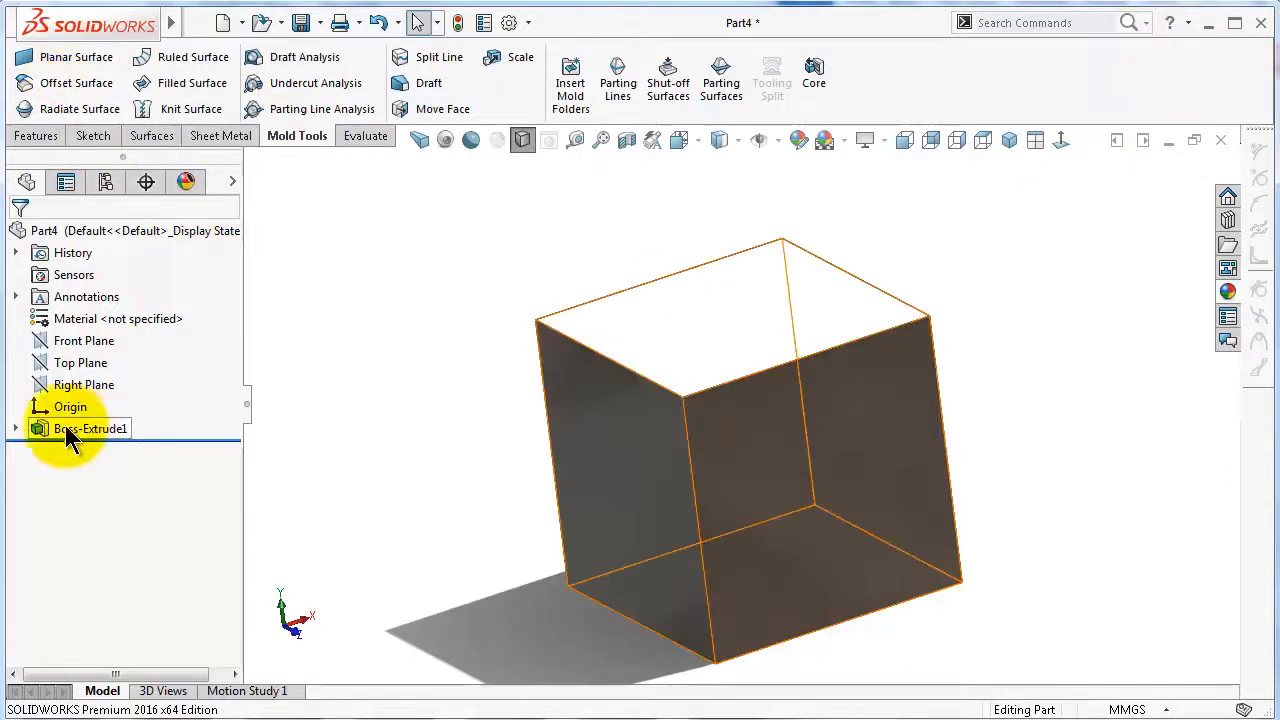
click(15, 428)
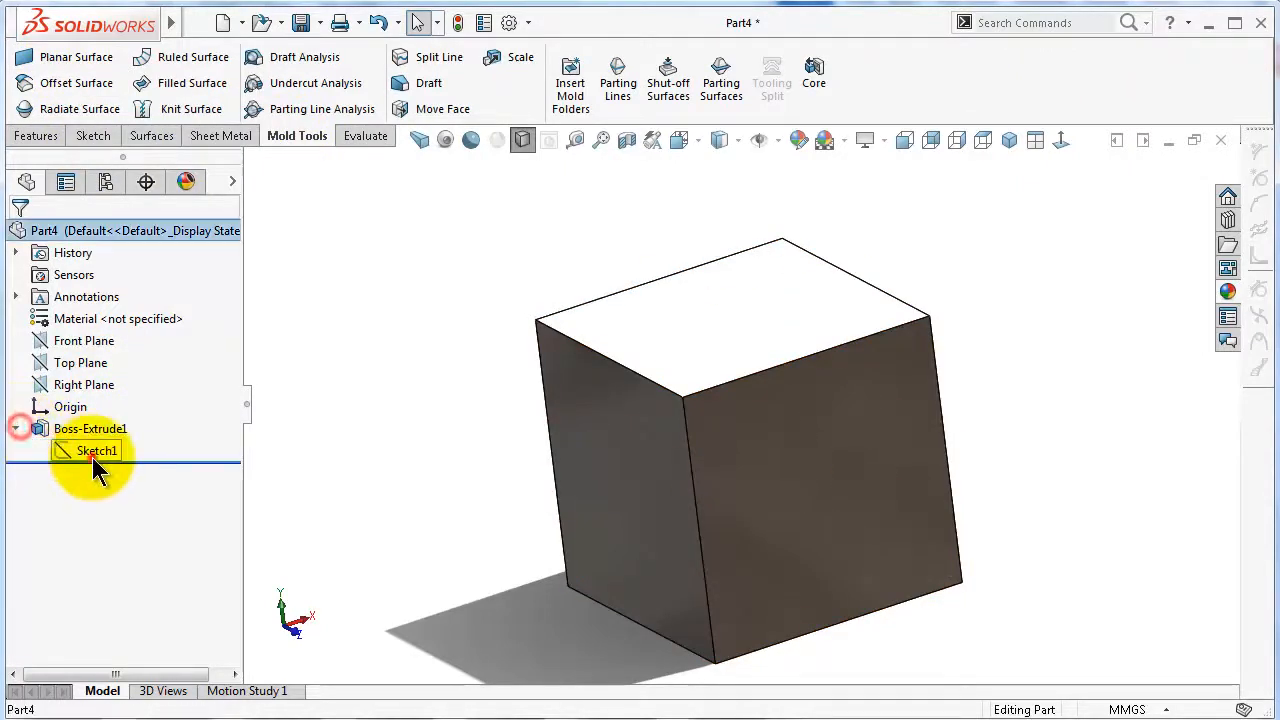
click(94, 452)
click(107, 428)
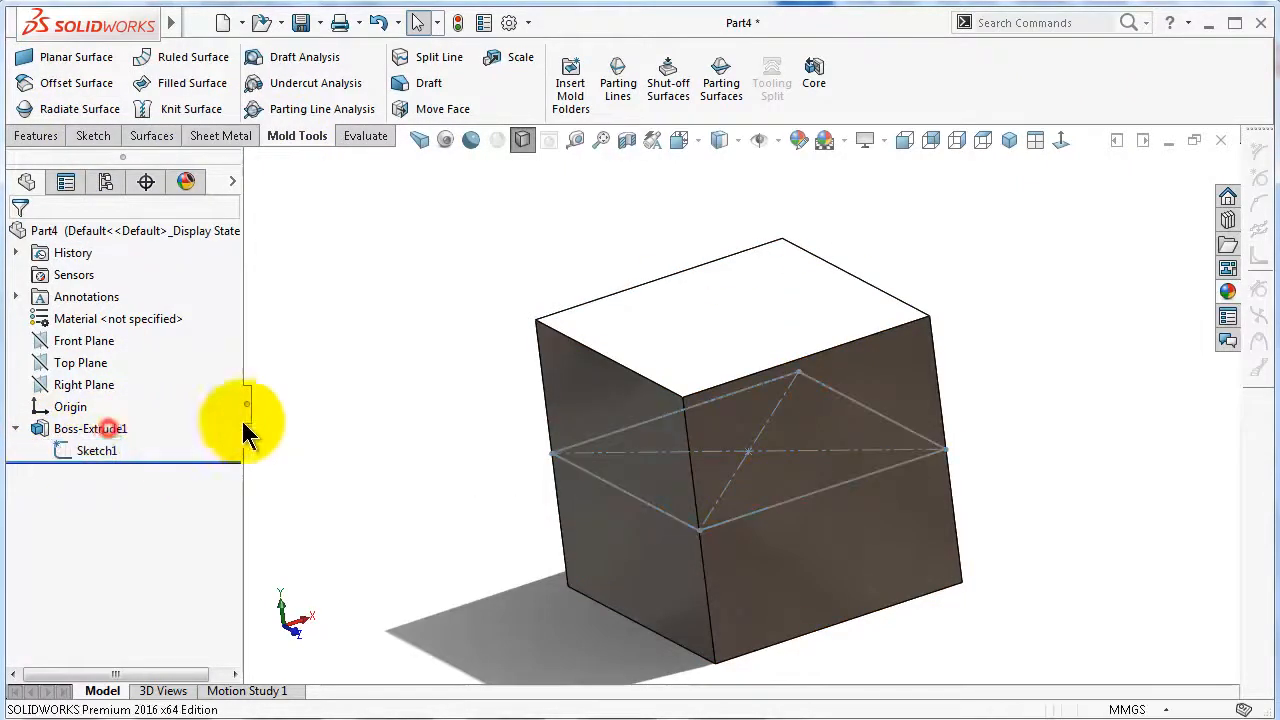
Create a planar surface bounded by the block's square sketch.
click(74, 58)
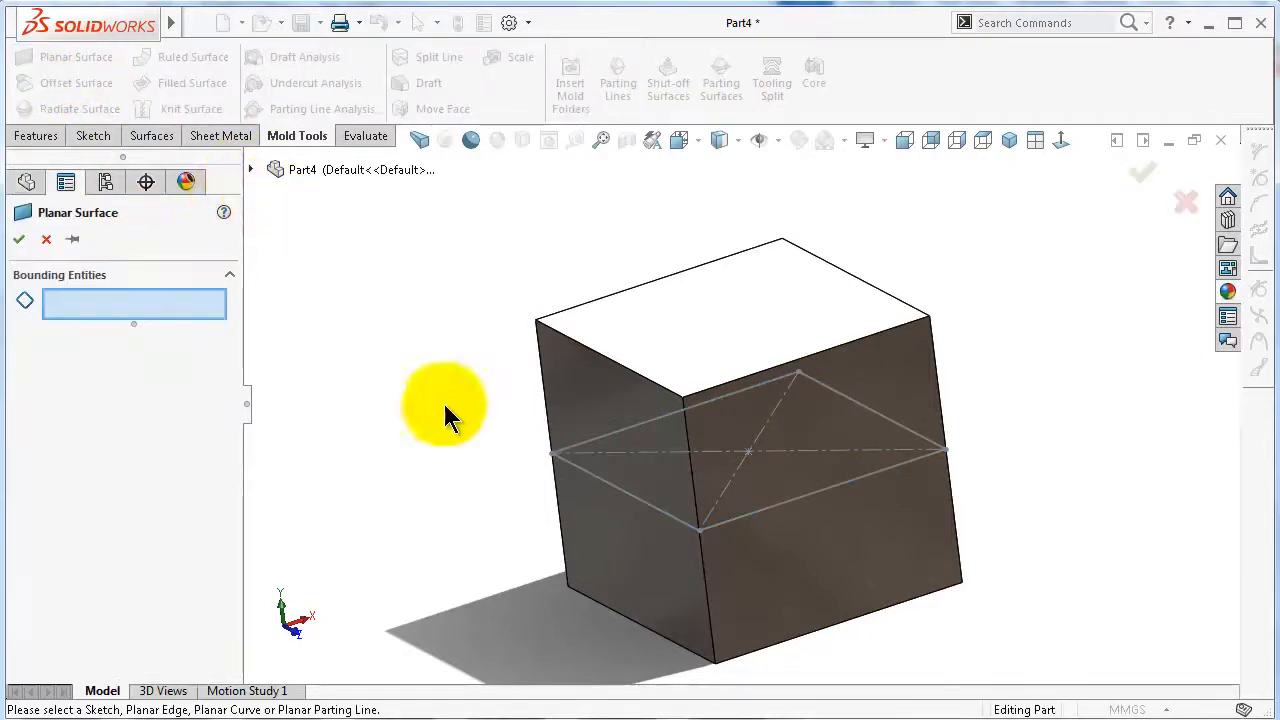
click(645, 504)
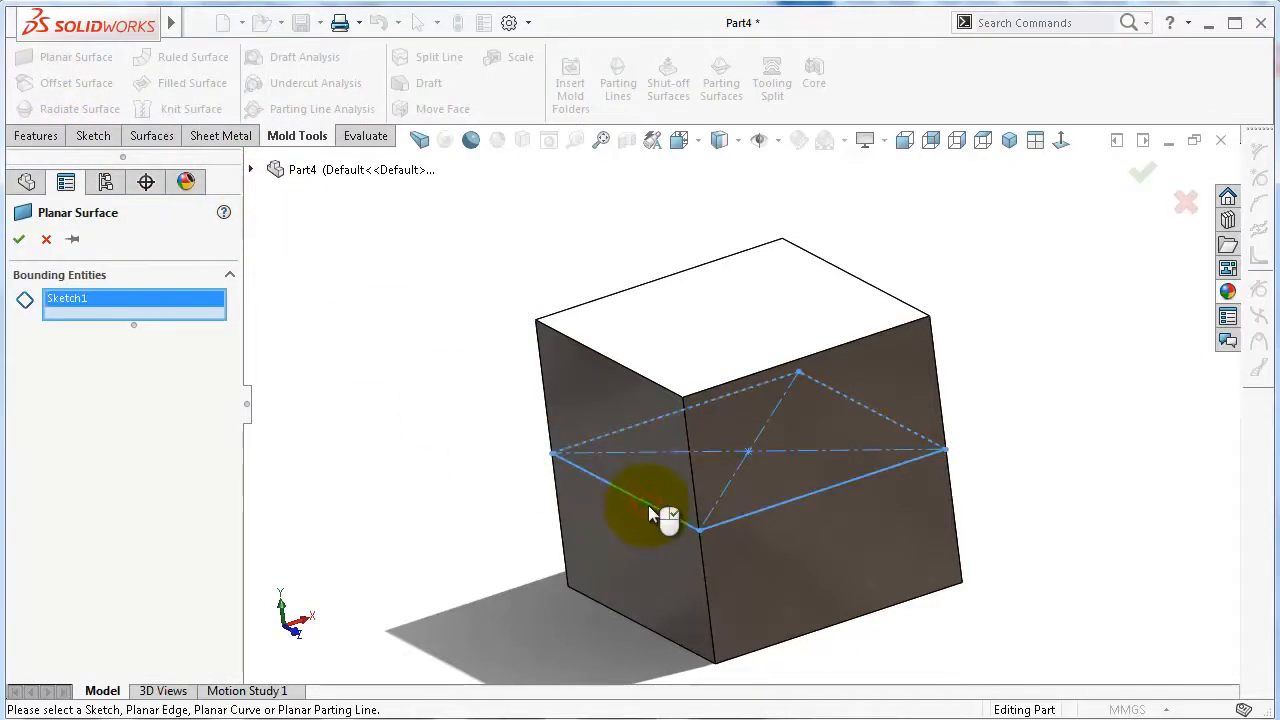
click(18, 240)
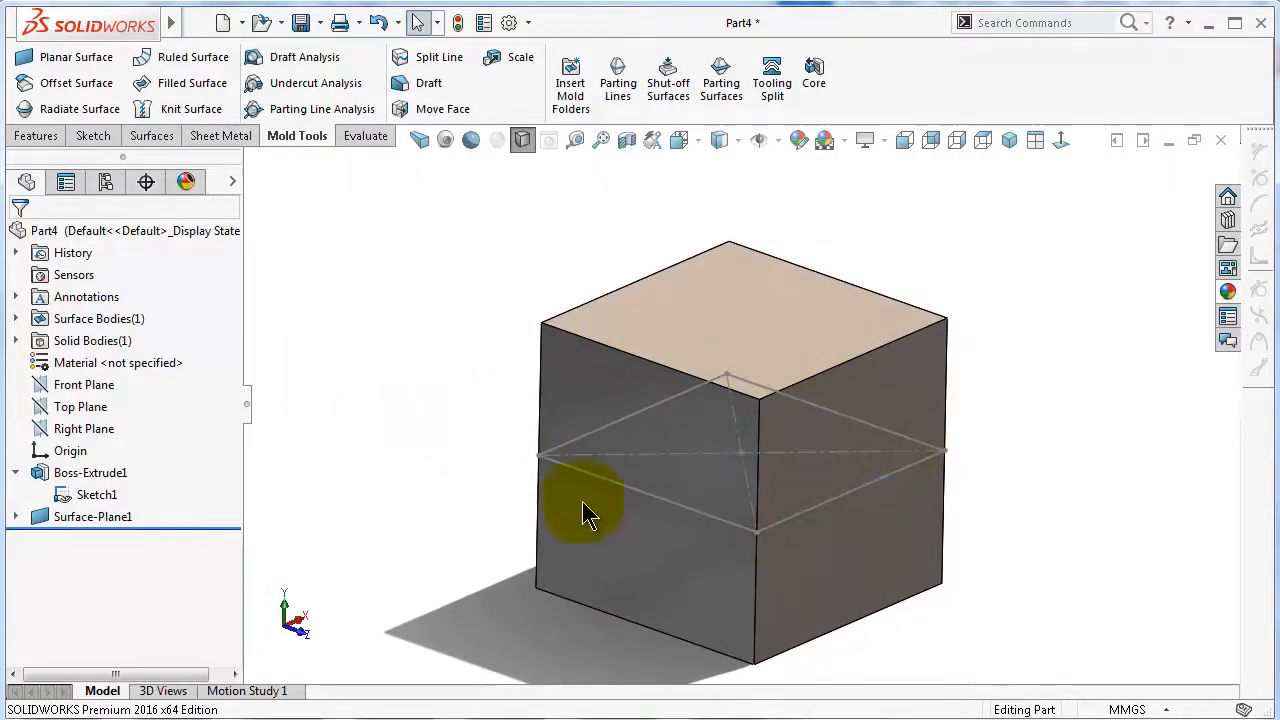
Hide the solid block to examine the planar surface on its own, and show the block again.
click(576, 370)
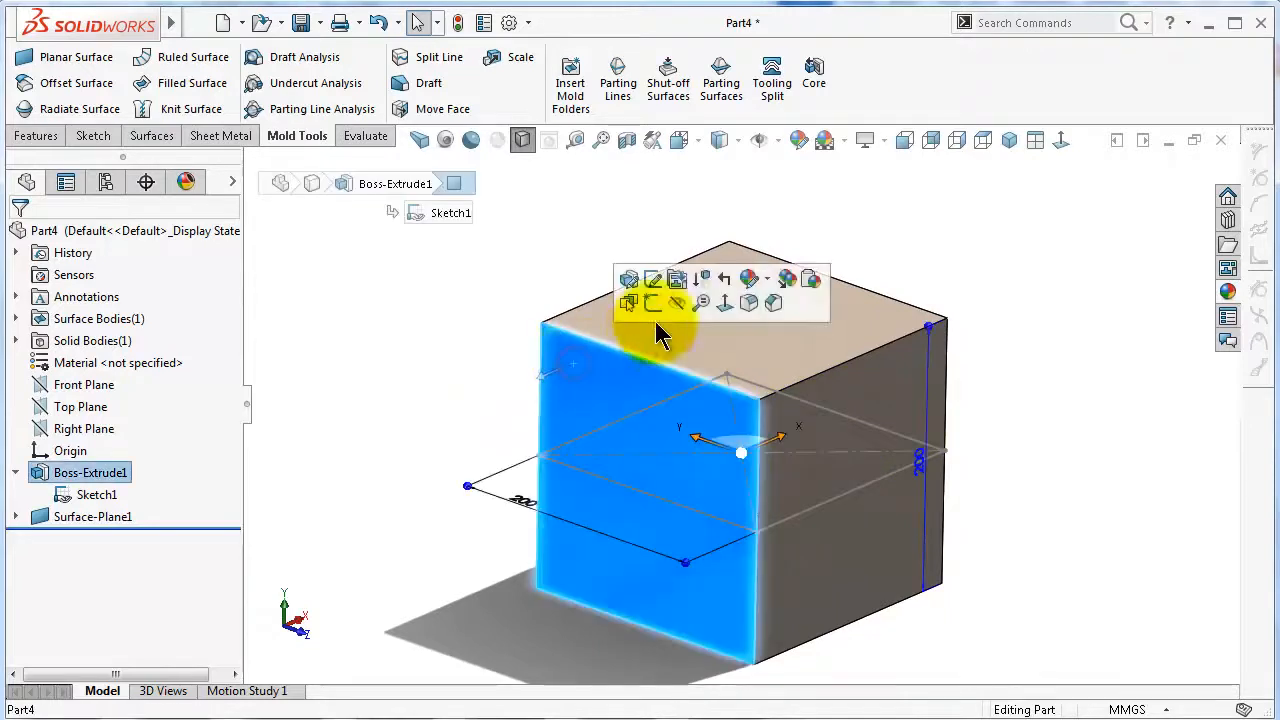
click(676, 286)
mouse_move(520, 310)
middle_down()
mouse_move(523, 325)
mouse_move(510, 305)
middle_up()
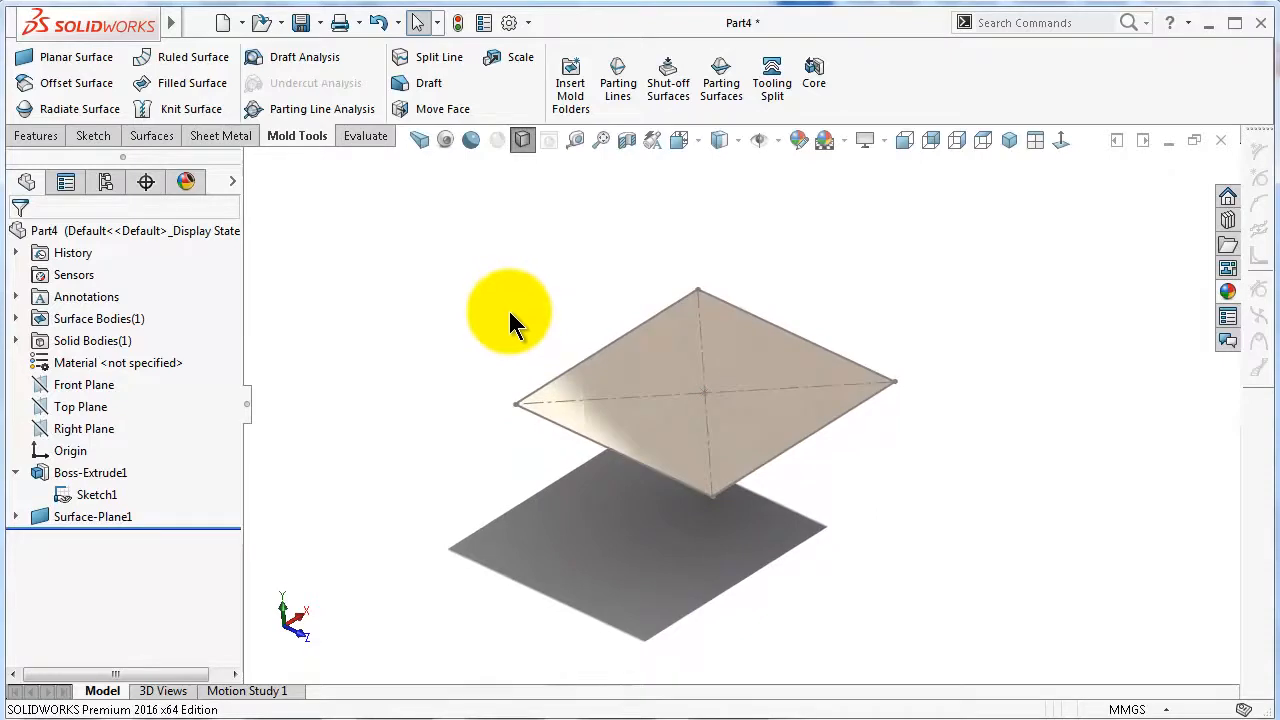
click(95, 473)
click(110, 437)
click(340, 372)
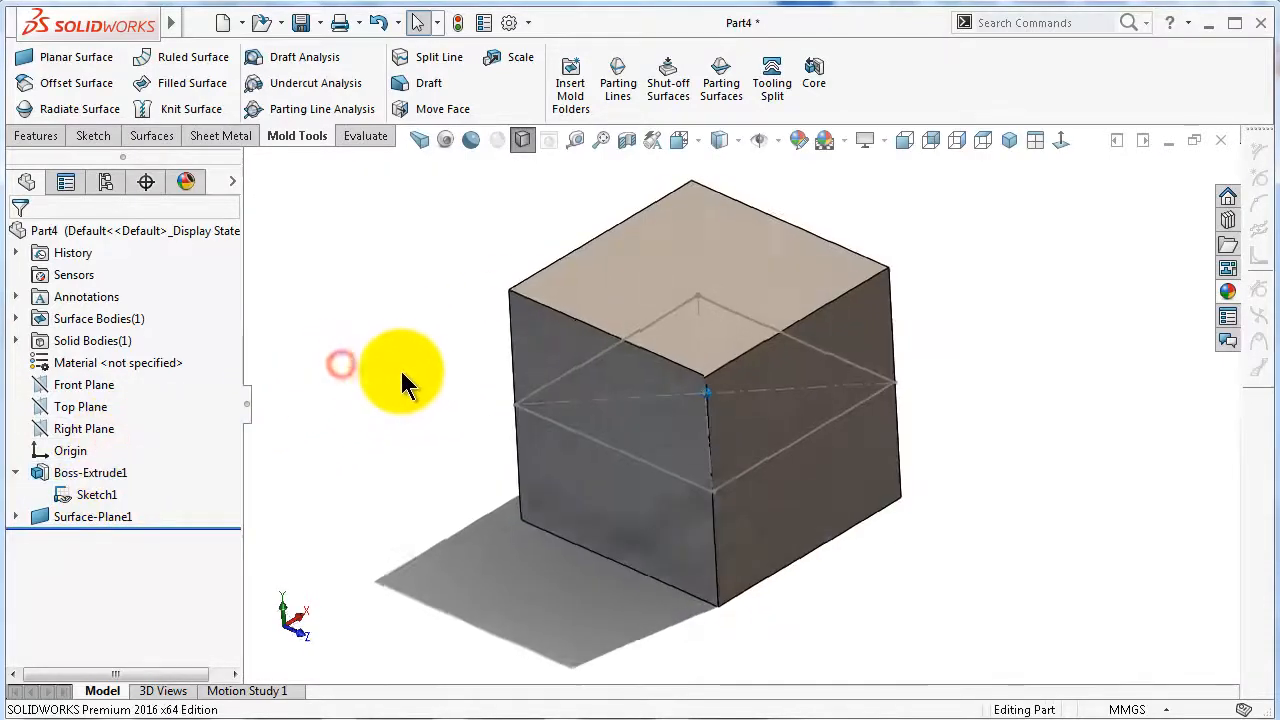
Create an Offset Surface from the planar surface at a distance of 10 mm above it.
middle_drag(714, 423, 770, 462)
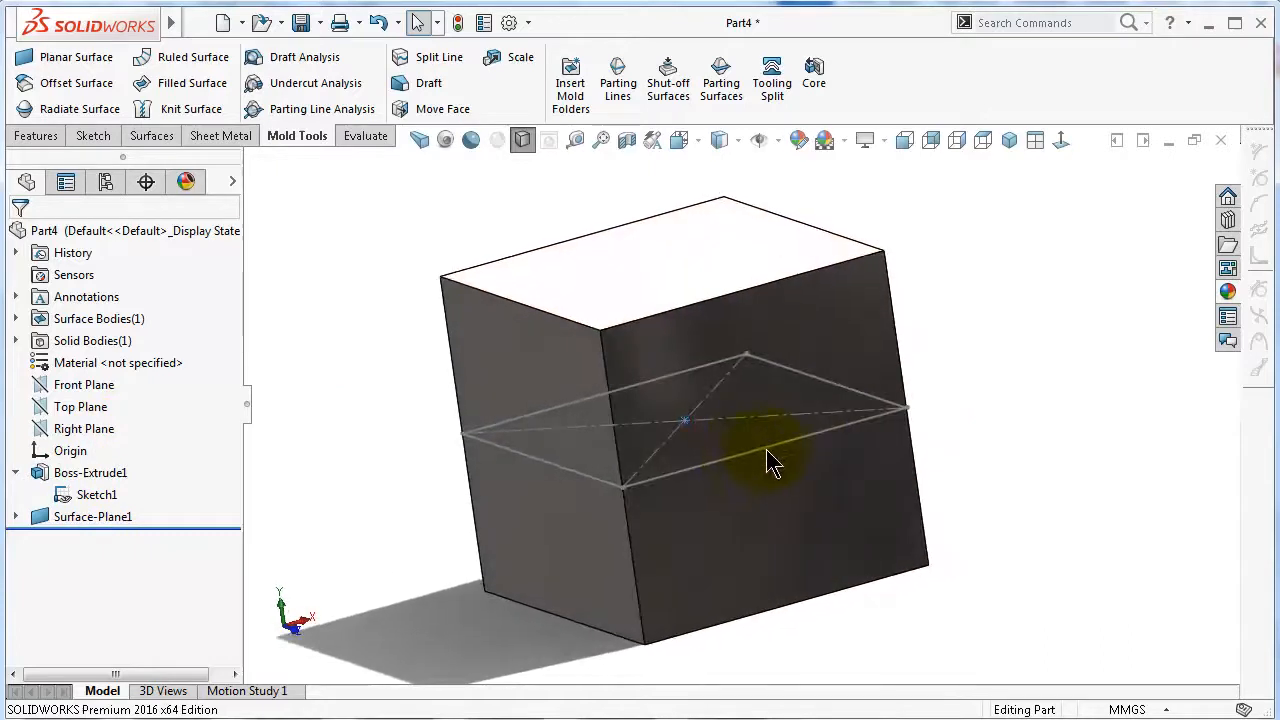
mouse_move(866, 430)
middle_down()
mouse_move(903, 414)
mouse_move(901, 385)
mouse_move(906, 402)
mouse_move(922, 393)
middle_up()
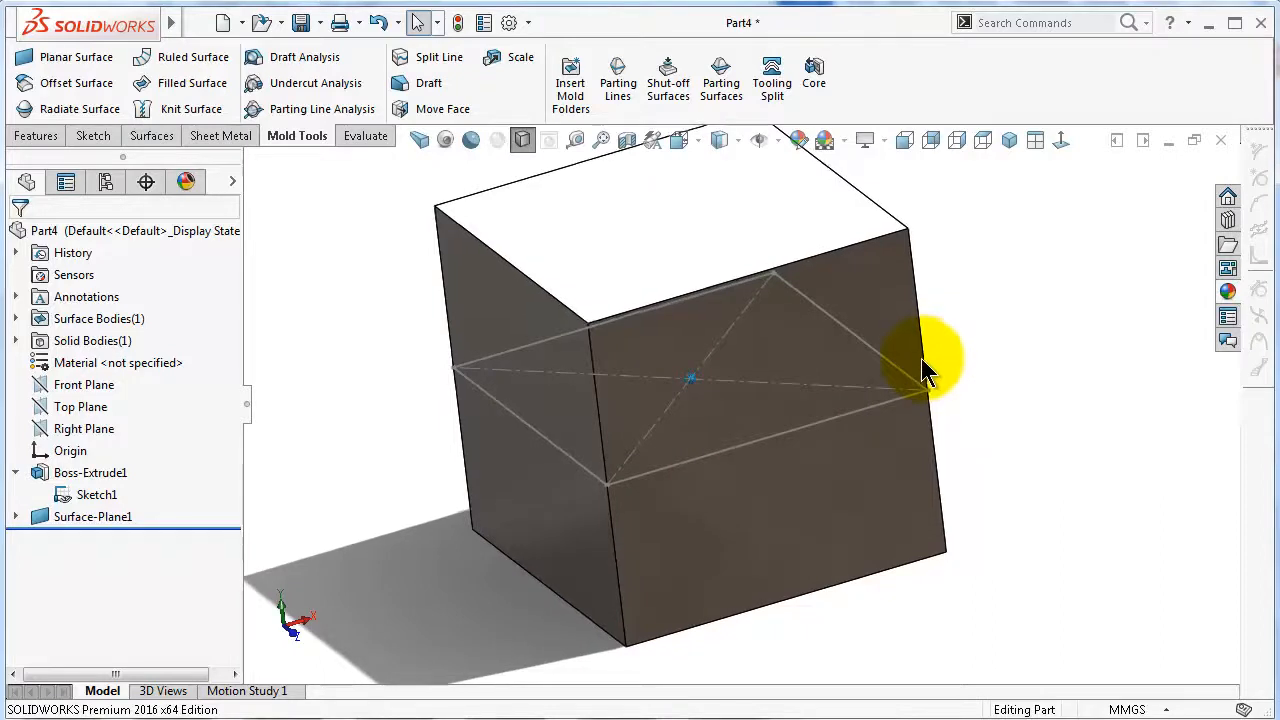
click(80, 84)
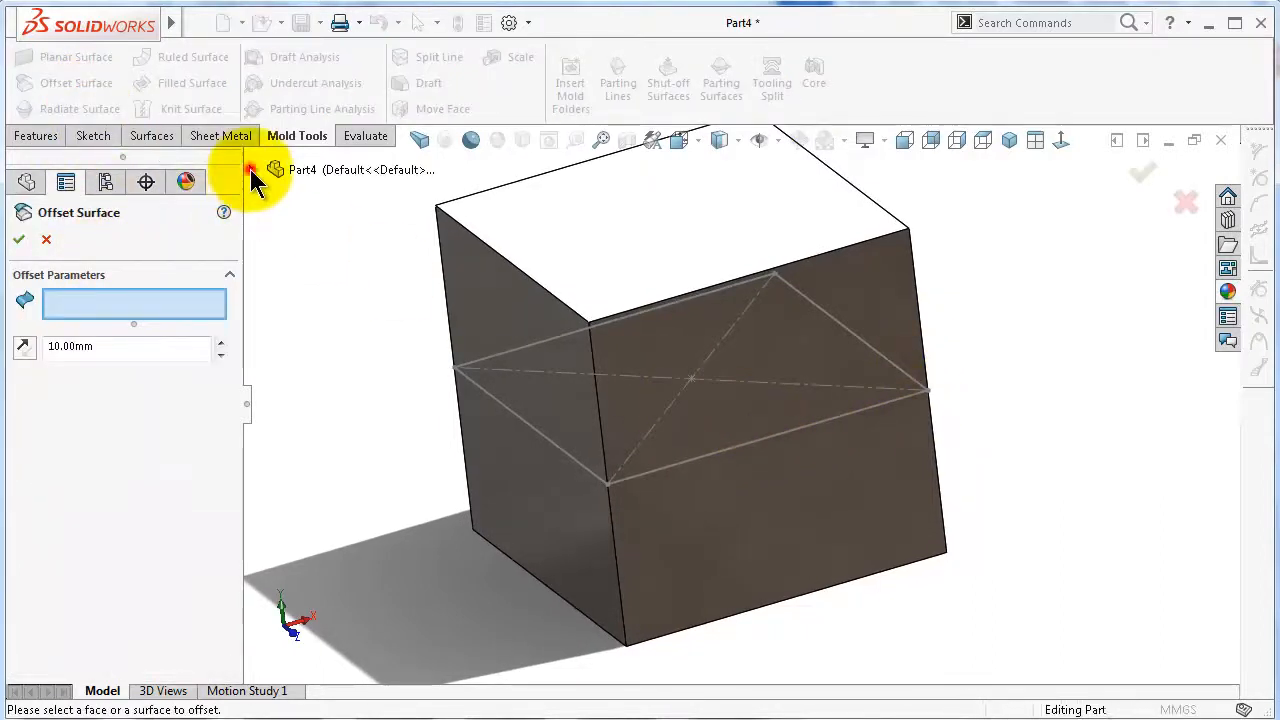
click(250, 169)
click(335, 433)
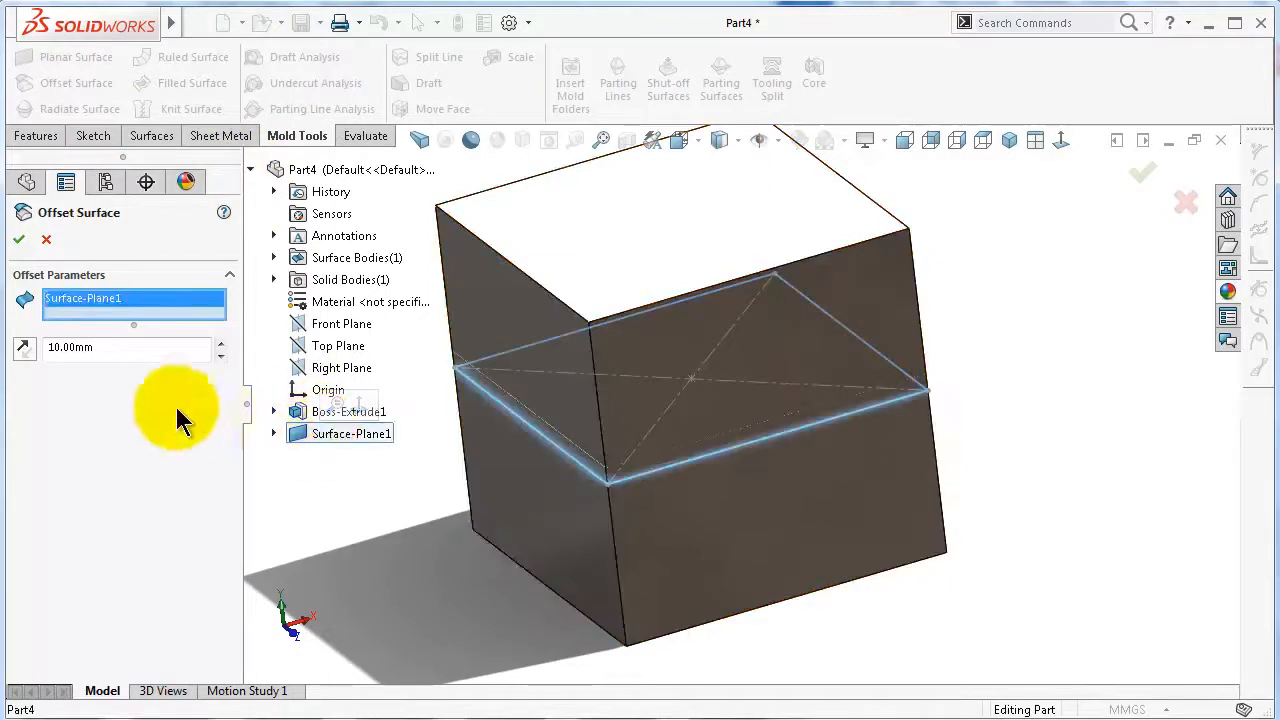
double_click(62, 346)
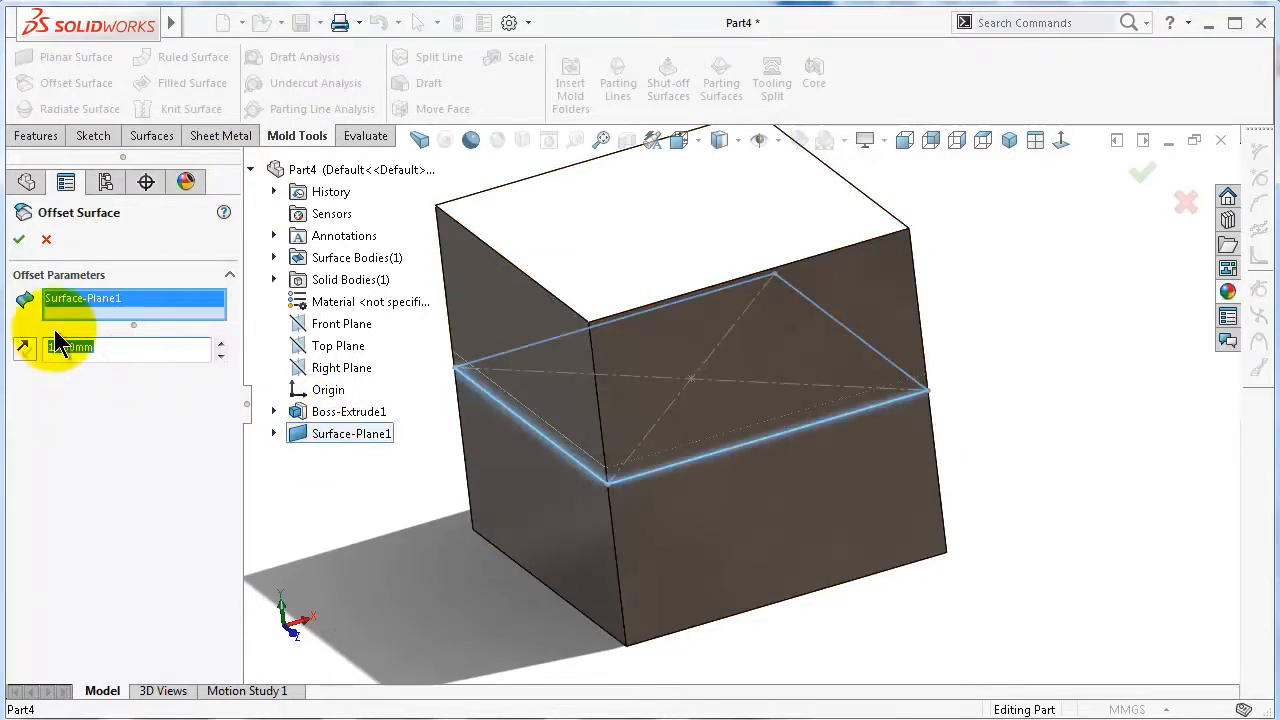
click(18, 239)
click(1076, 385)
Hide the solid block so that the planar surface and its offset copy can be compared.
click(891, 257)
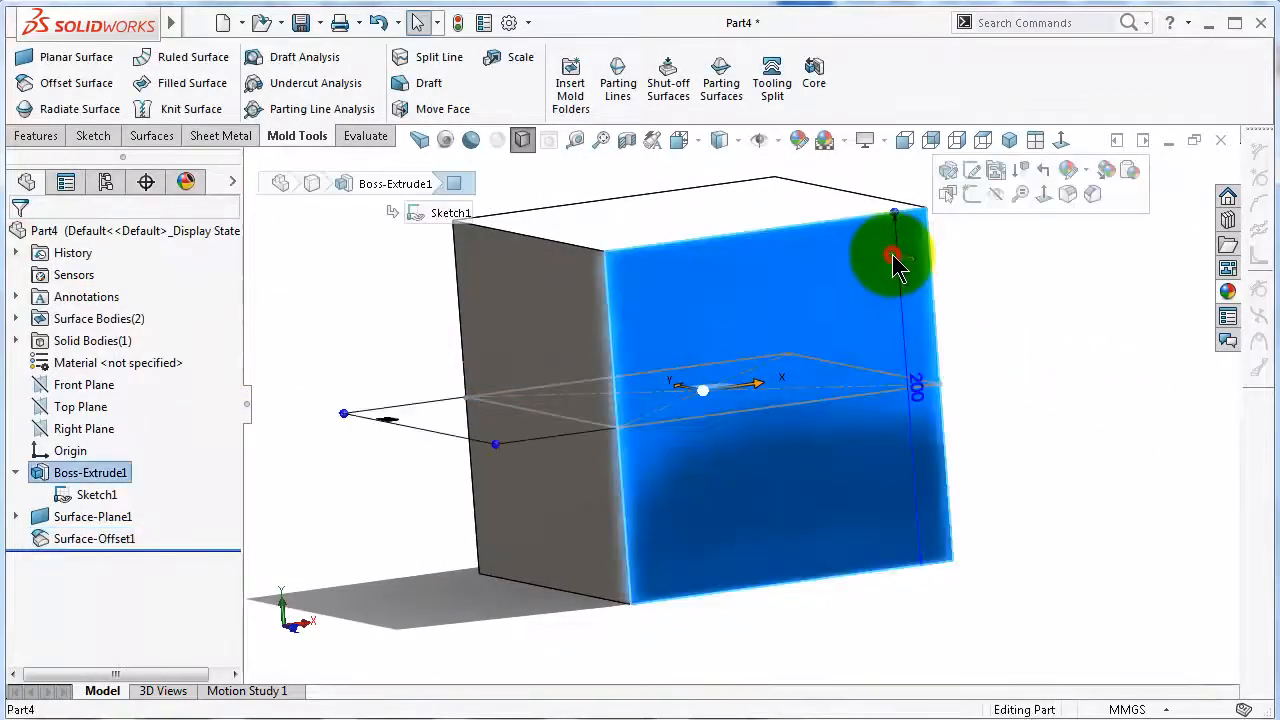
click(996, 196)
click(1004, 273)
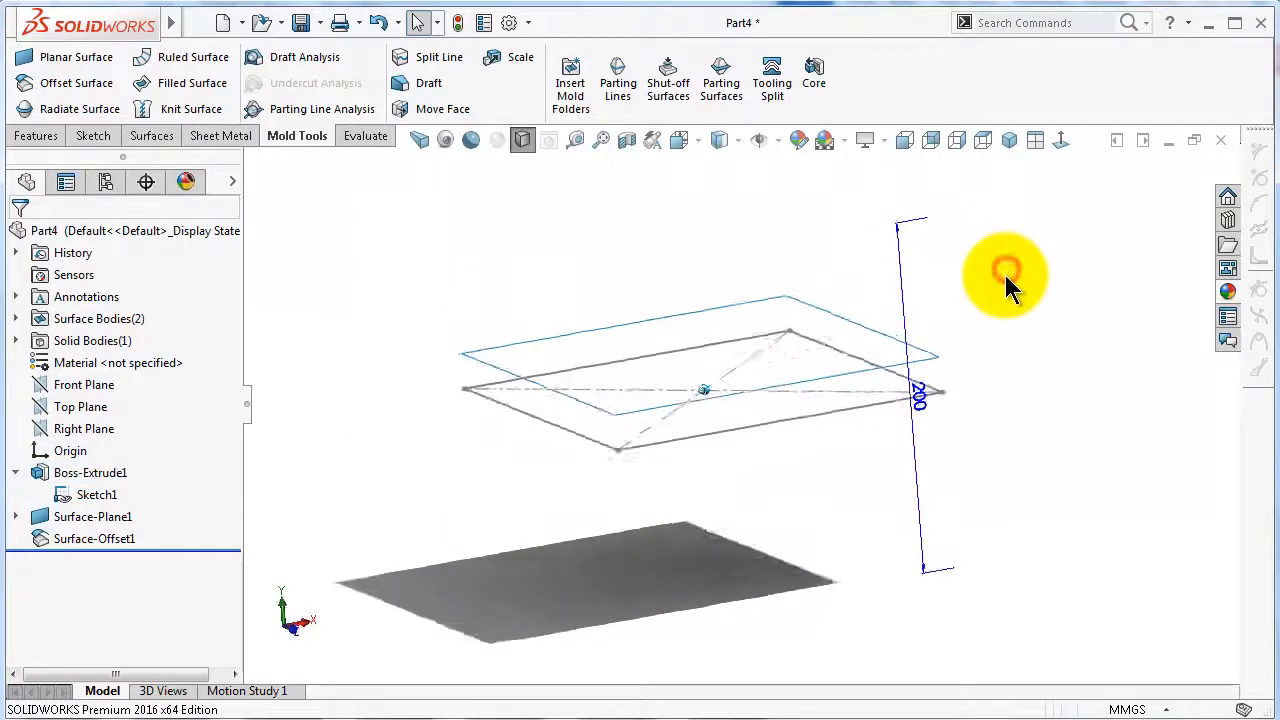
mouse_move(1005, 277)
middle_down()
mouse_move(938, 339)
mouse_move(909, 322)
mouse_move(917, 340)
mouse_move(946, 297)
middle_up()
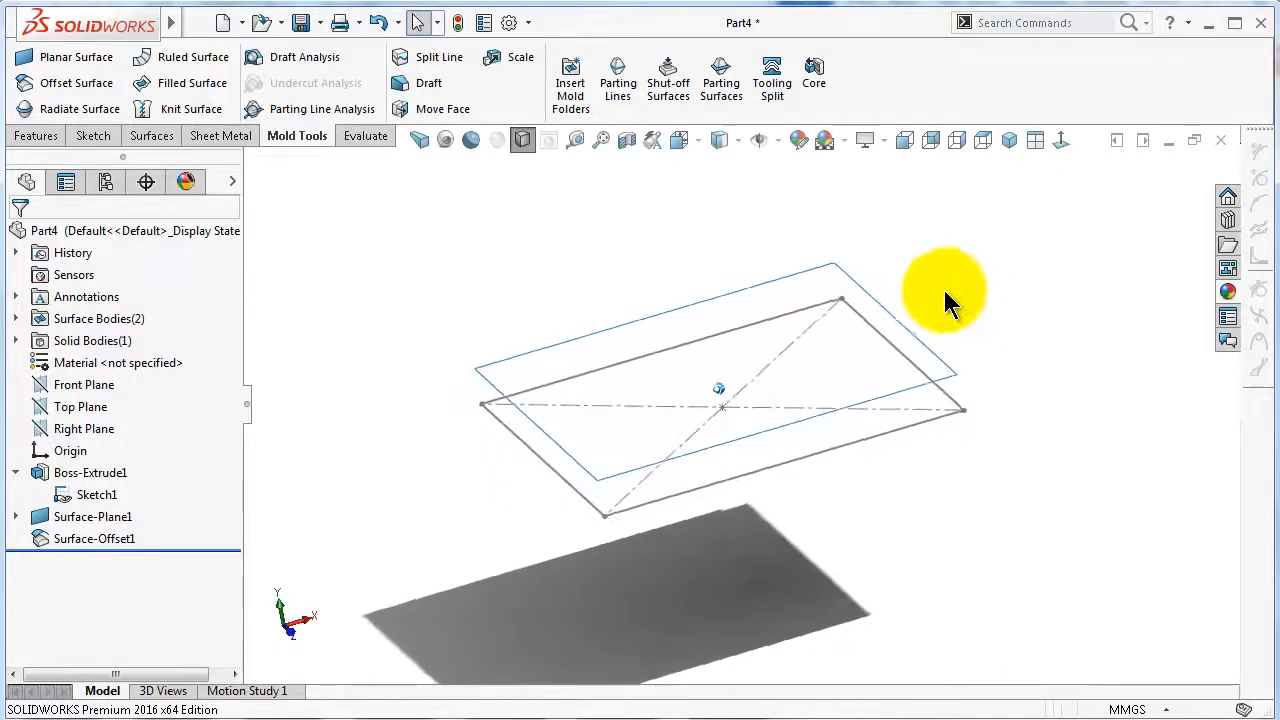
Show the solid block again and hide its base square sketch.
click(90, 472)
click(91, 438)
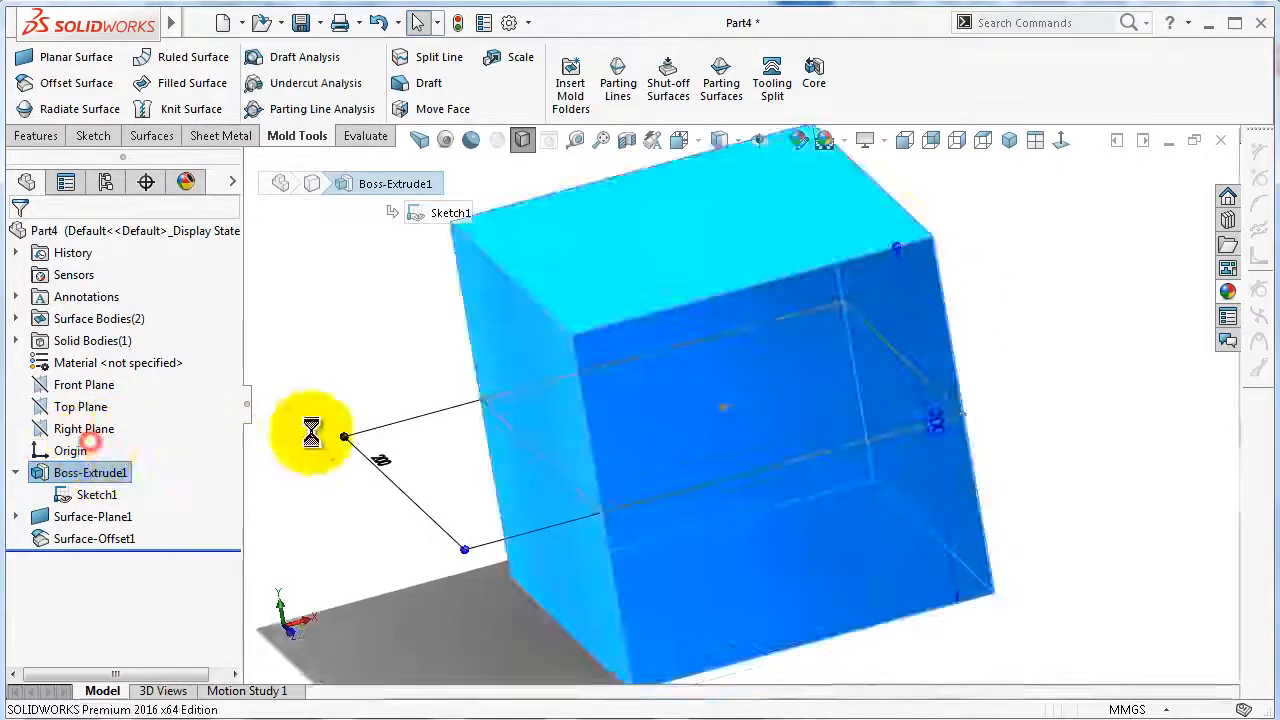
key(f)
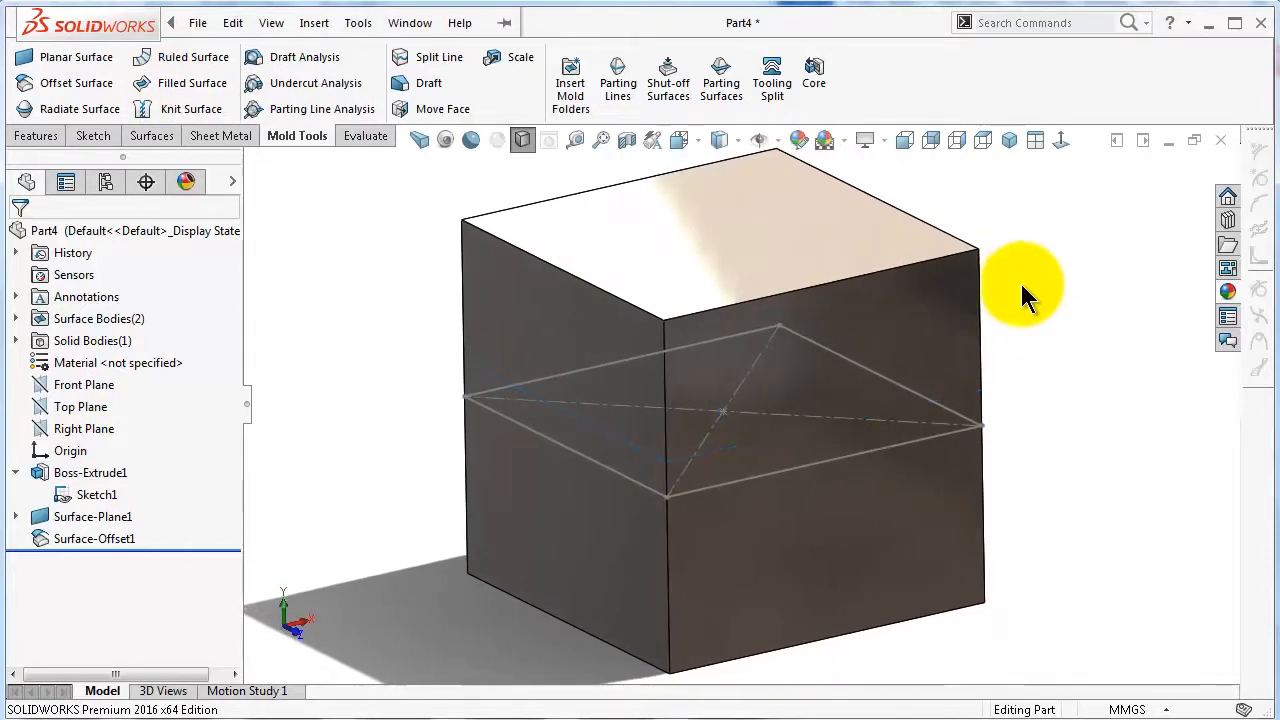
middle_drag(867, 337, 682, 479)
click(97, 497)
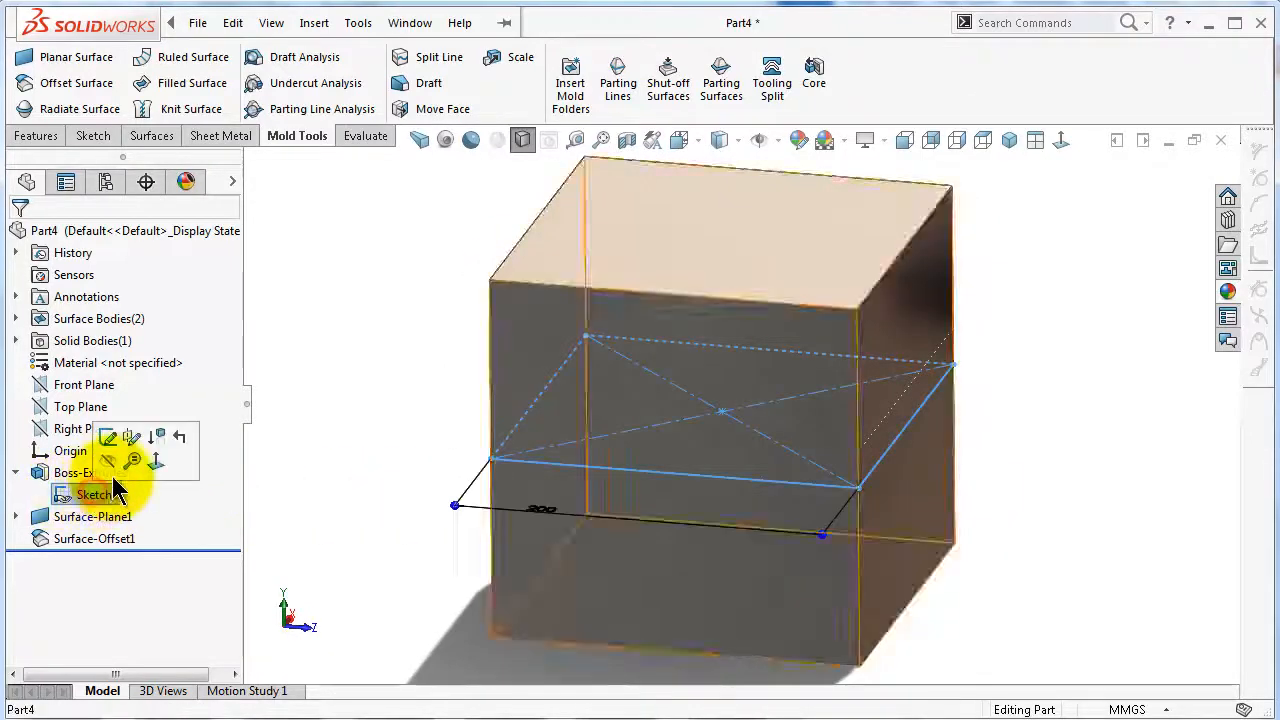
click(110, 437)
middle_drag(326, 391, 820, 456)
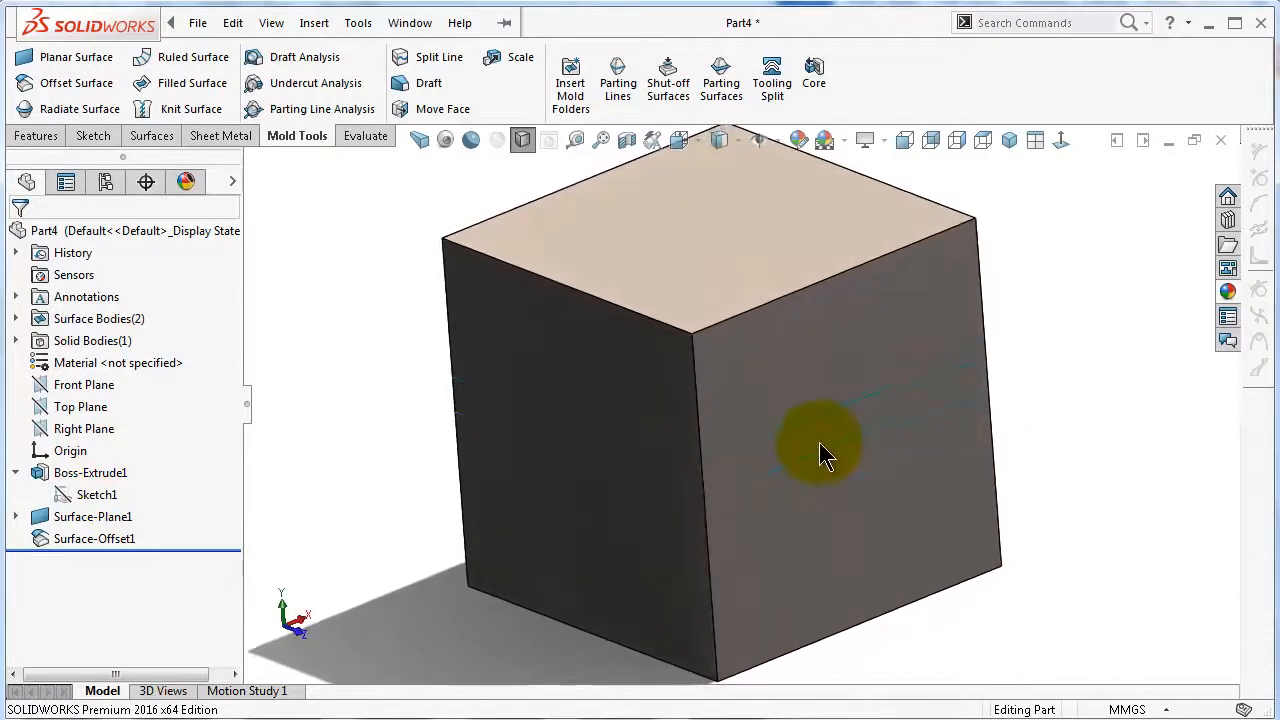
Set up a Ruled Surface tangent to the planar surface along its four edges around the block, with a distance of 20 mm.
click(188, 57)
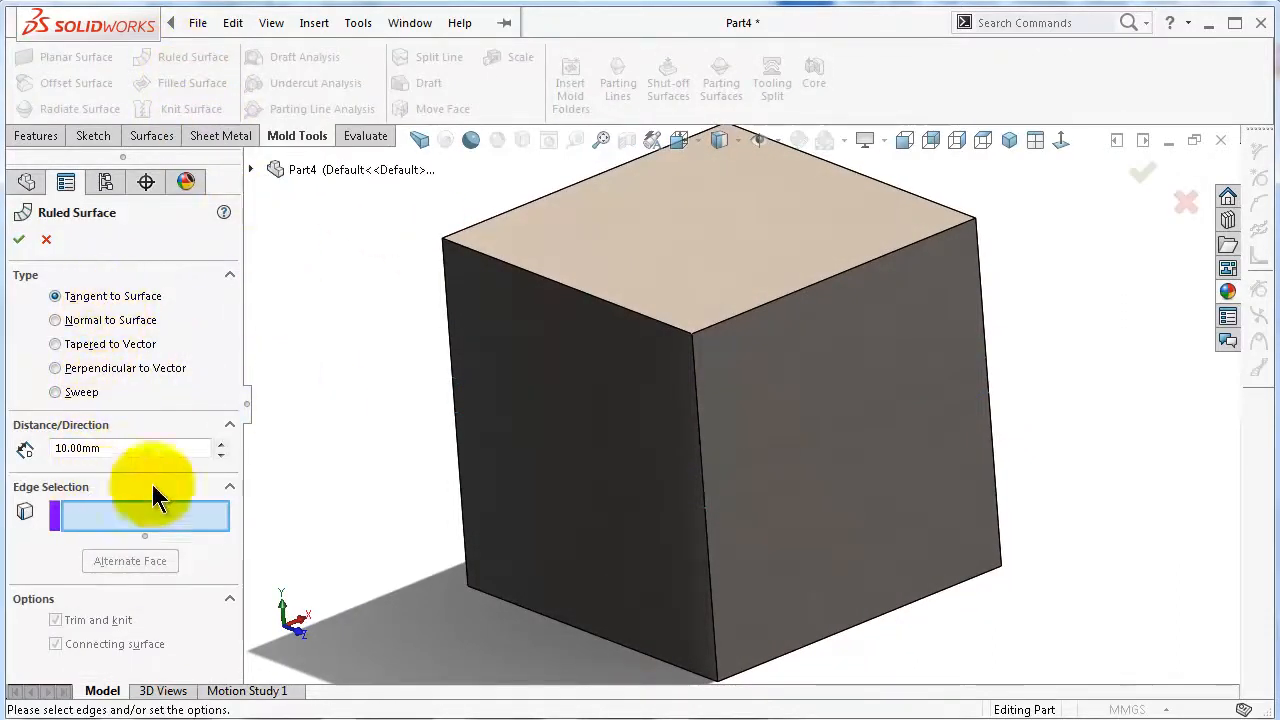
click(820, 464)
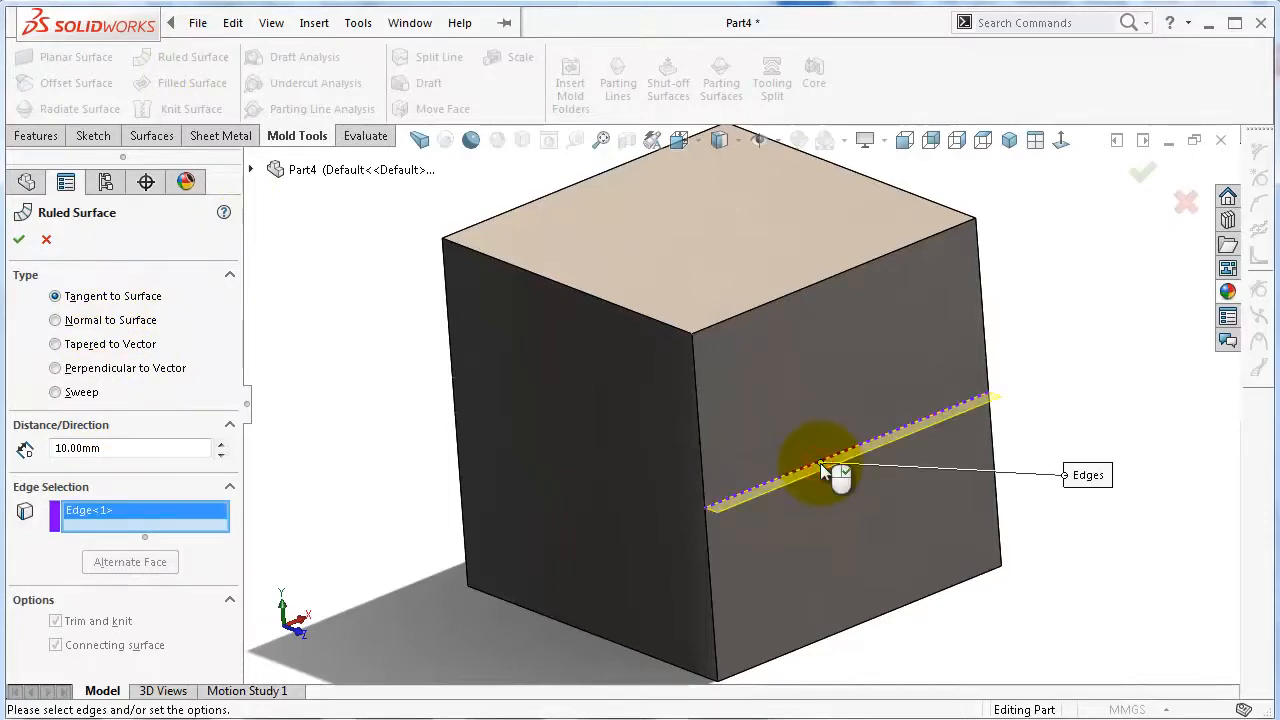
middle_drag(820, 463, 333, 535)
click(806, 498)
click(744, 568)
click(578, 652)
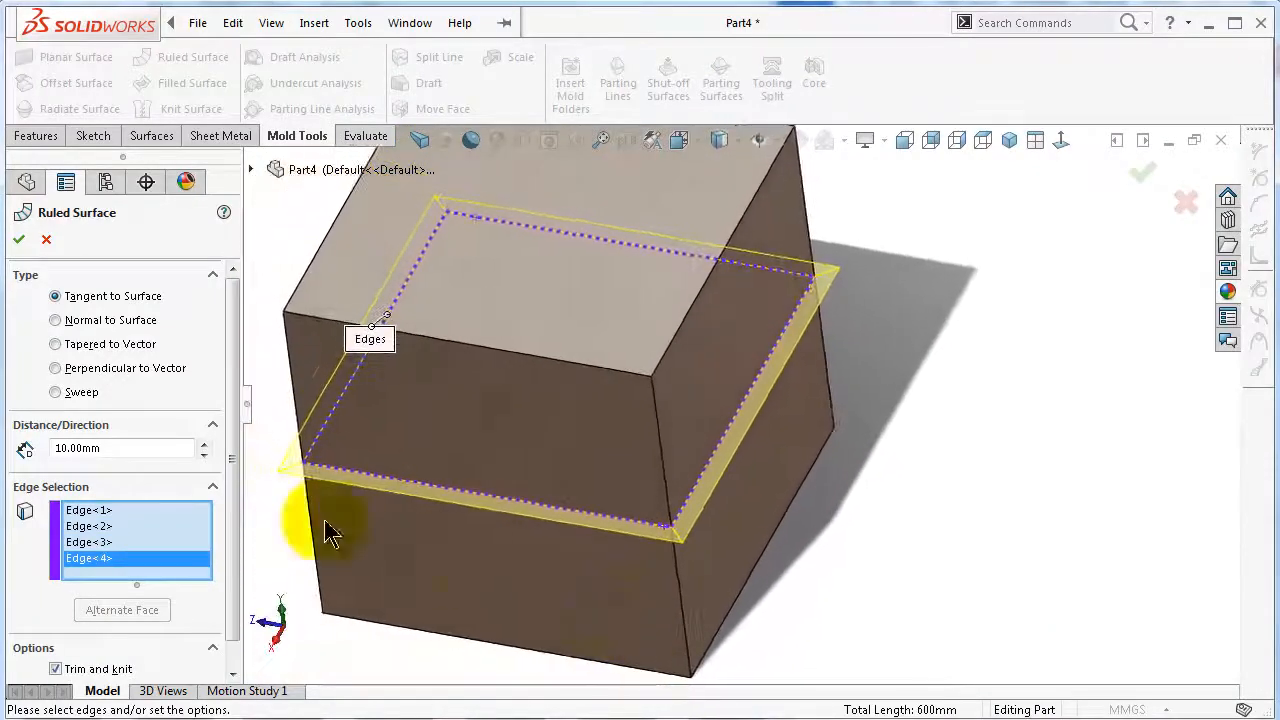
click(203, 445)
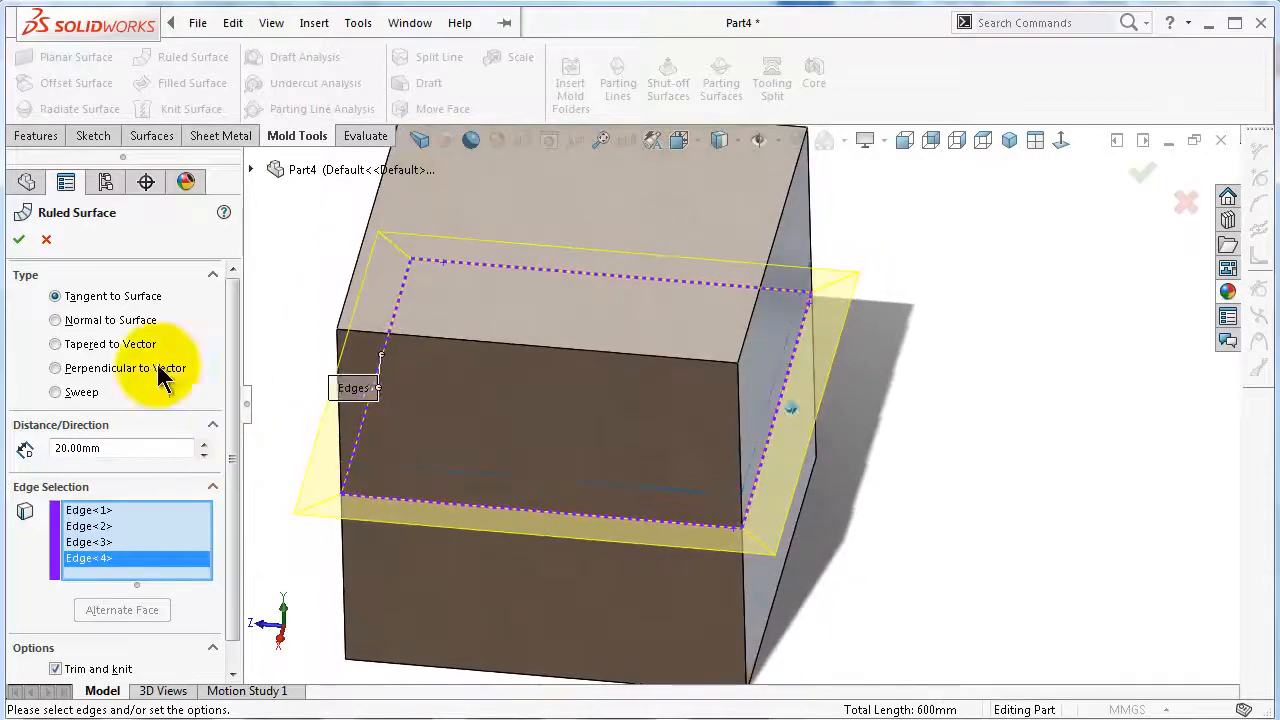
Preview the Normal to Surface, Tapered to Vector and Sweep types for the ruled surface, and return to Tangent to Surface.
click(110, 320)
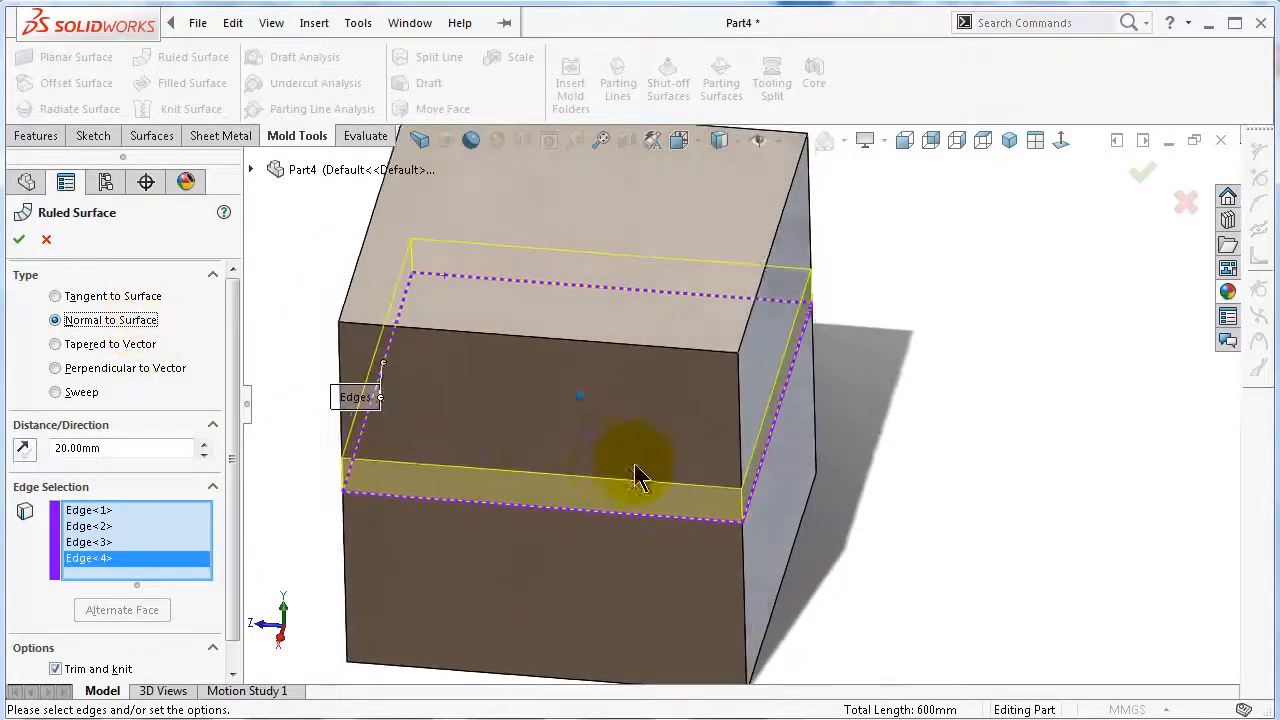
click(110, 344)
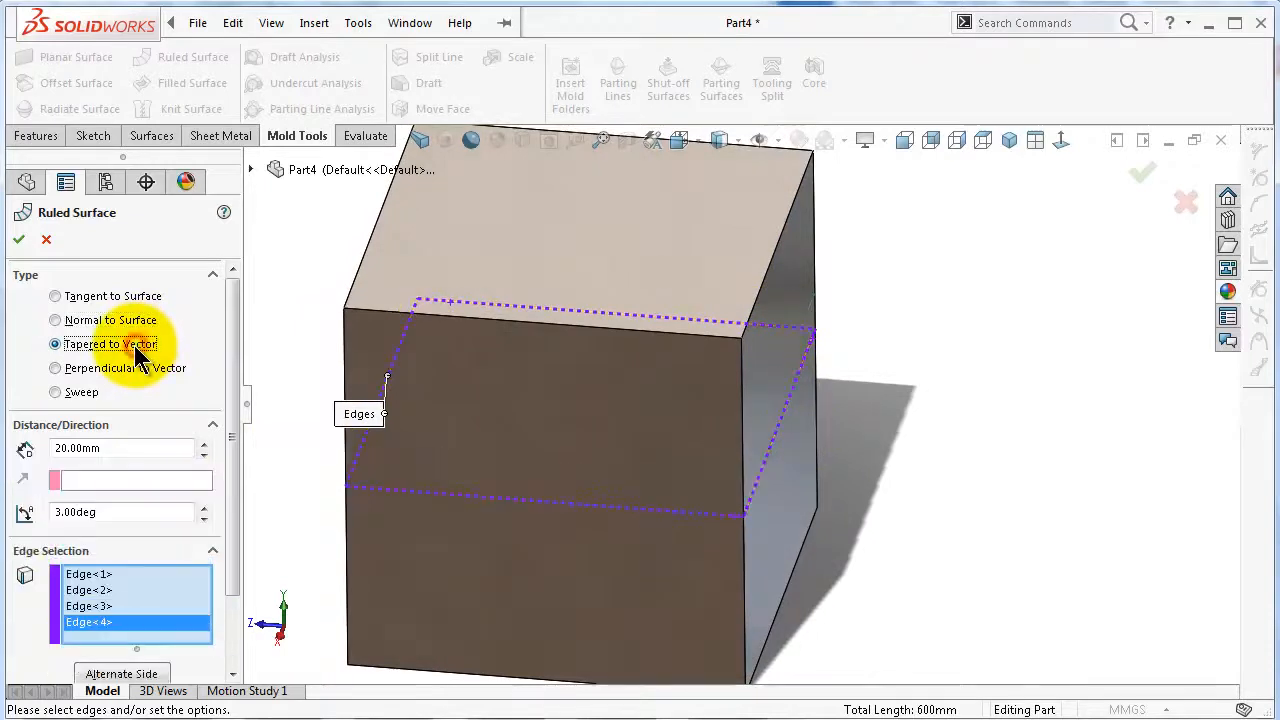
click(81, 392)
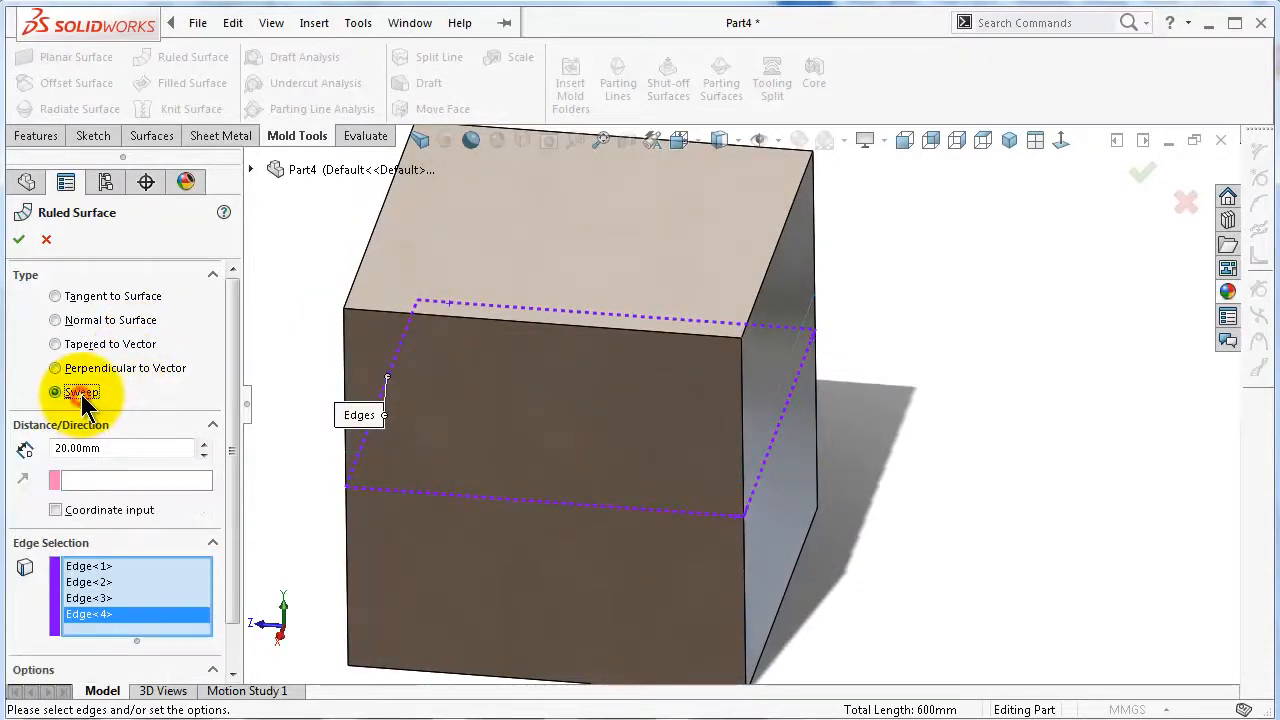
click(75, 300)
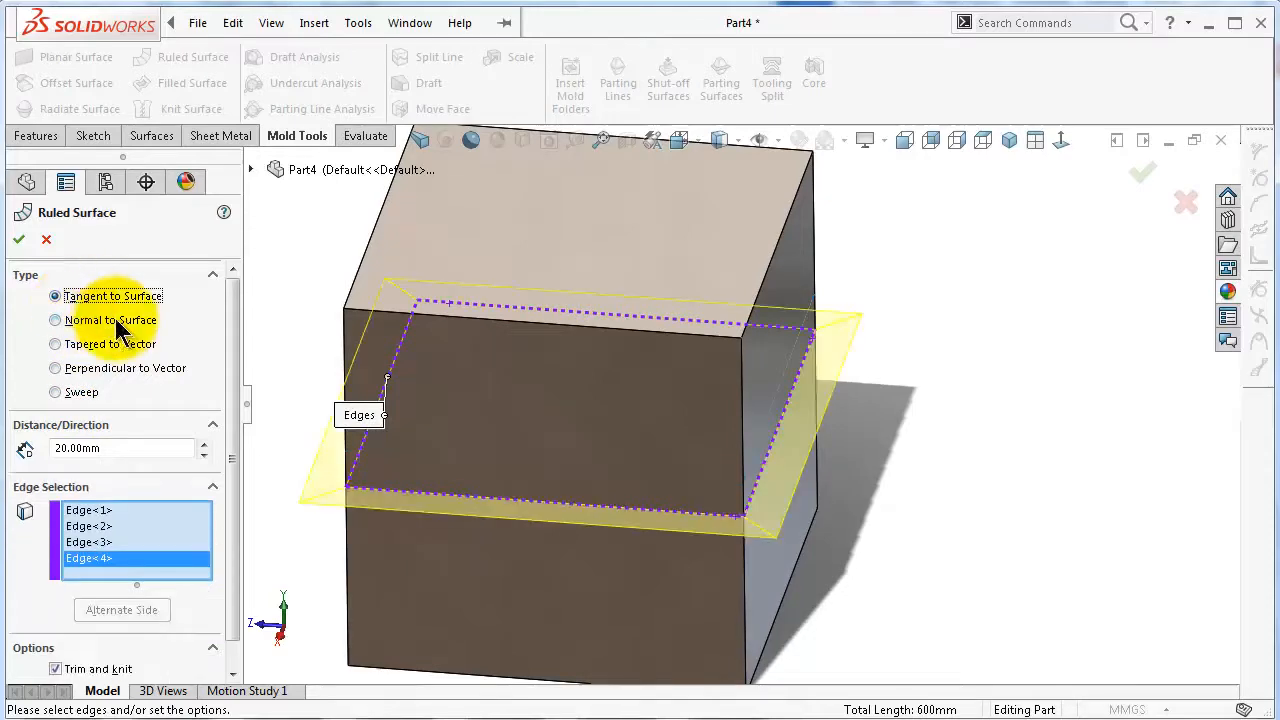
Inspect the ruled surface preview around the block and create the tangent ruled surface.
middle_drag(630, 400, 677, 402)
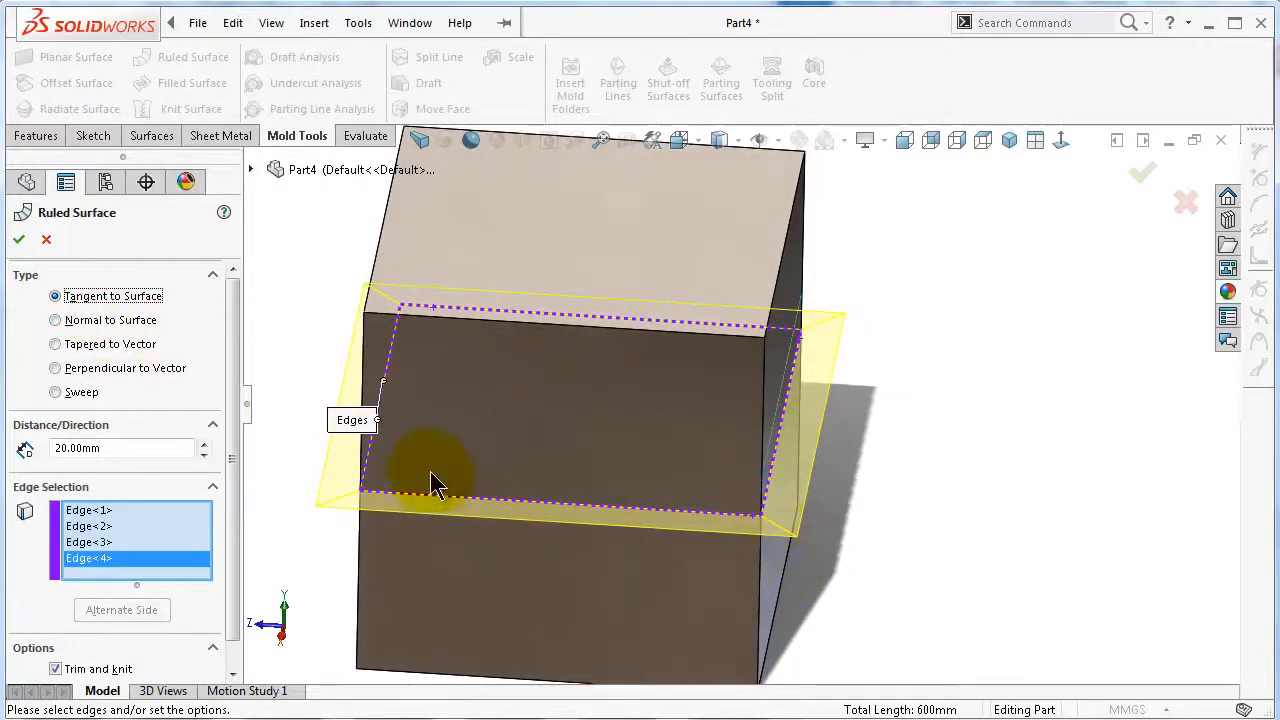
middle_drag(655, 521, 651, 522)
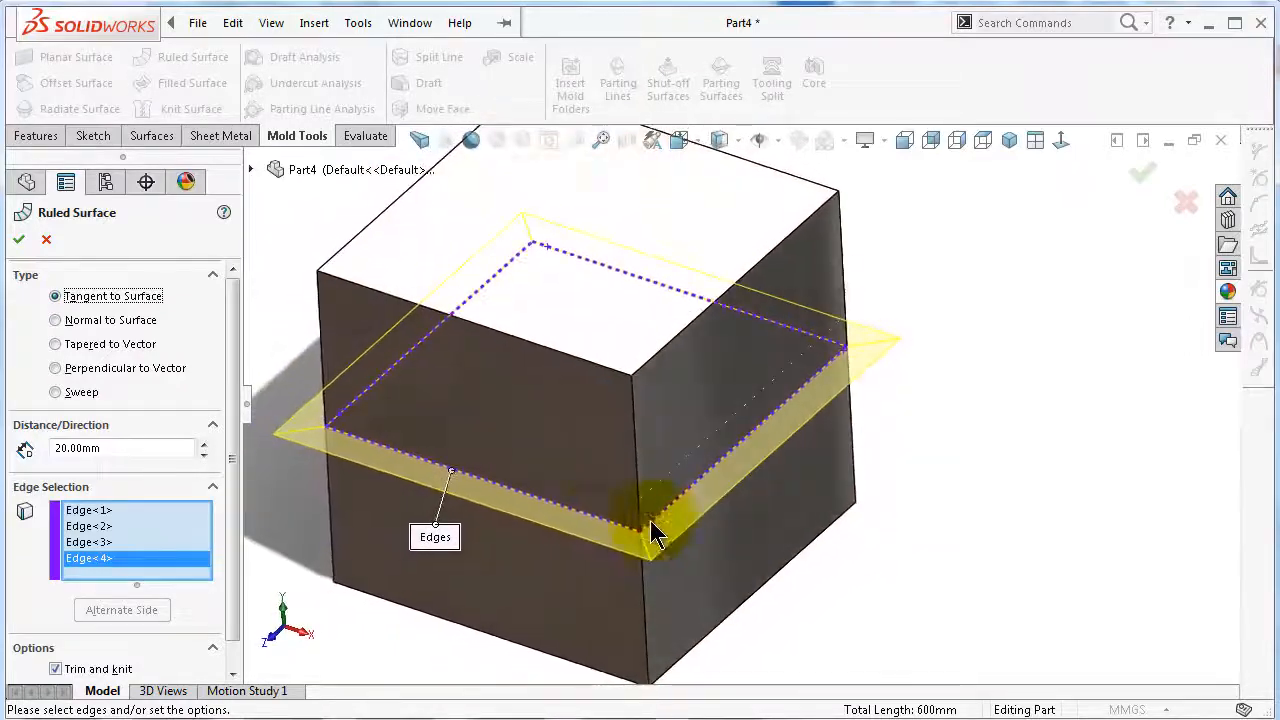
click(20, 241)
click(890, 508)
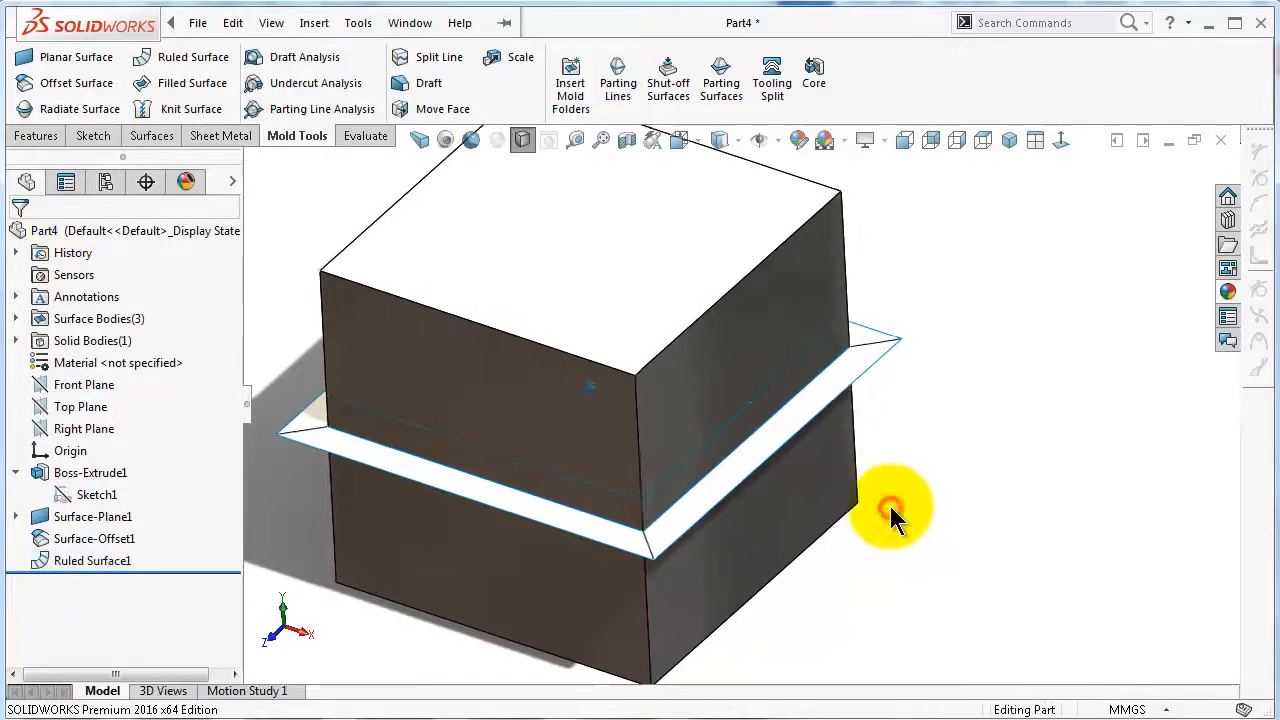
middle_drag(890, 508, 733, 292)
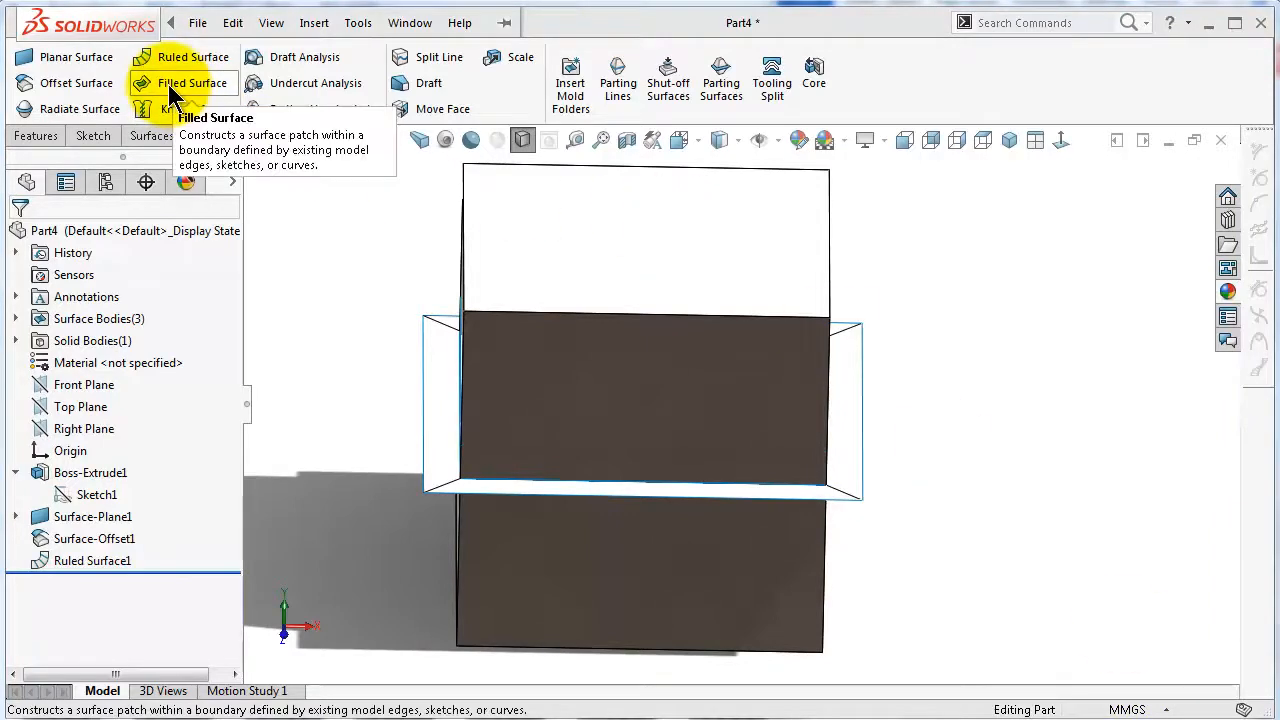
Open a new sketch on the block's top face and view it face-on.
key(ctrl+7)
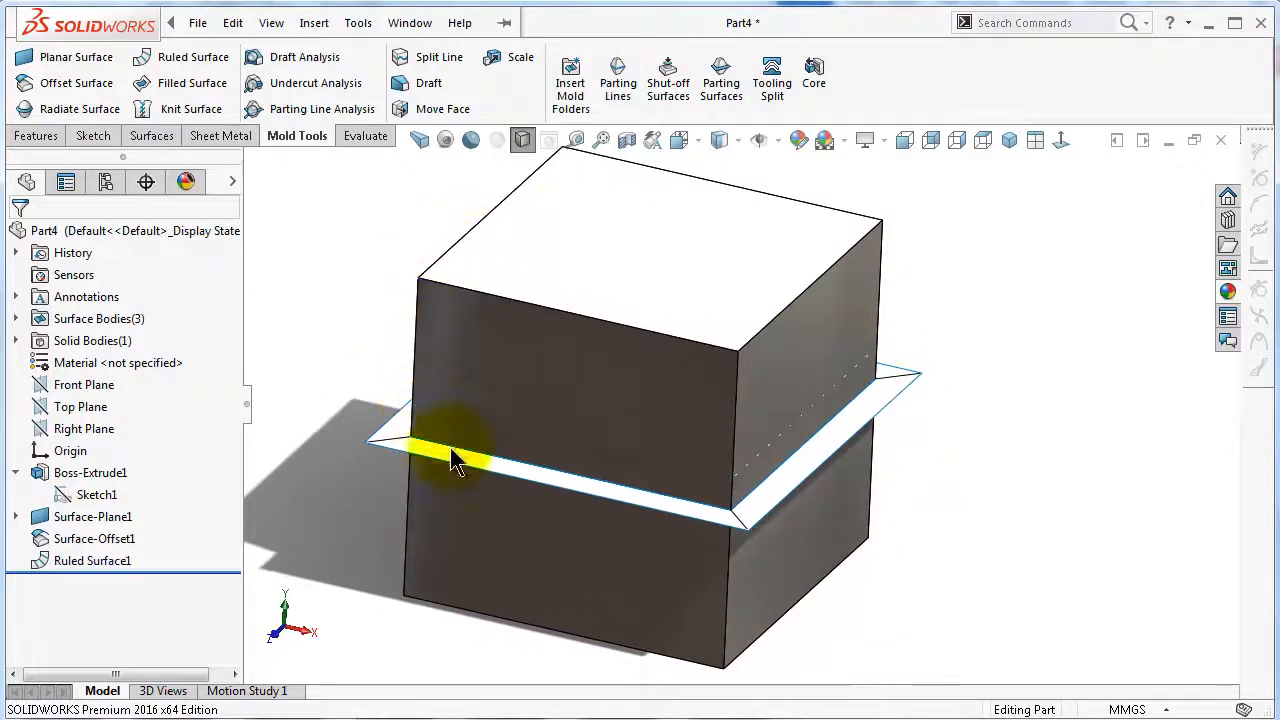
middle_drag(369, 416, 388, 475)
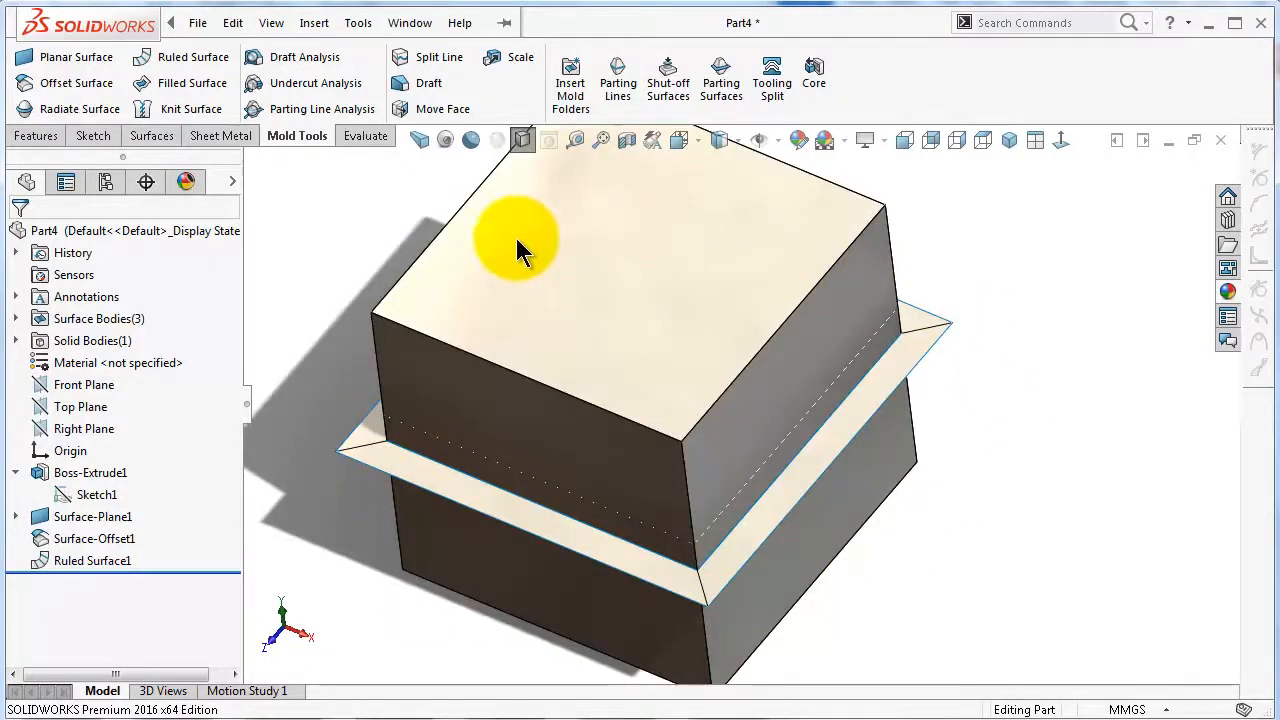
middle_drag(509, 243, 508, 245)
mouse_move(763, 299)
middle_down()
mouse_move(758, 312)
mouse_move(755, 296)
middle_up()
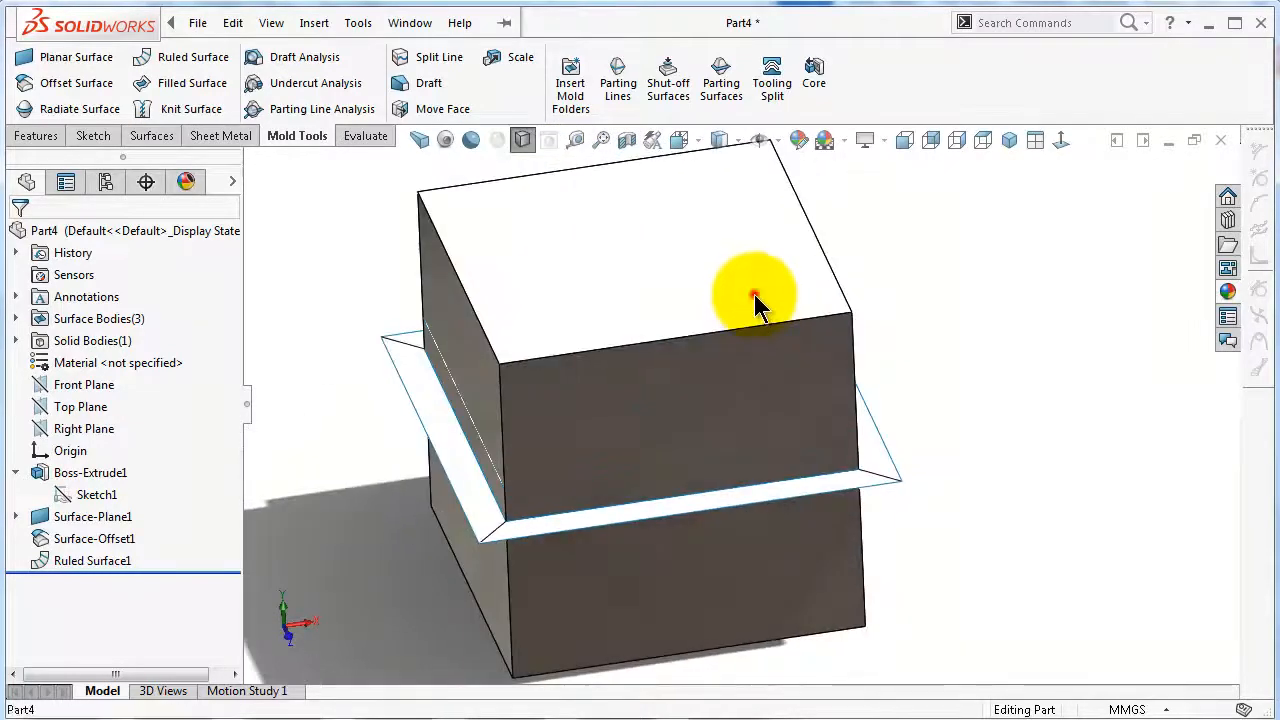
click(755, 302)
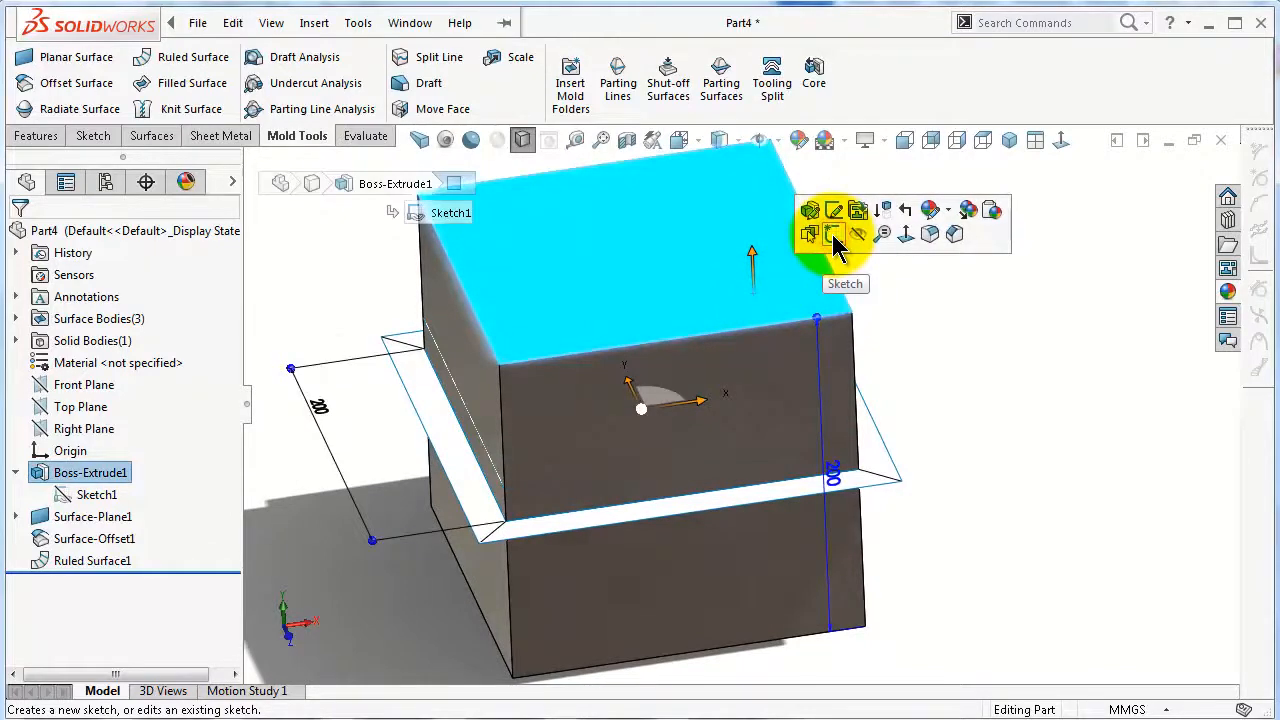
click(834, 238)
click(1063, 142)
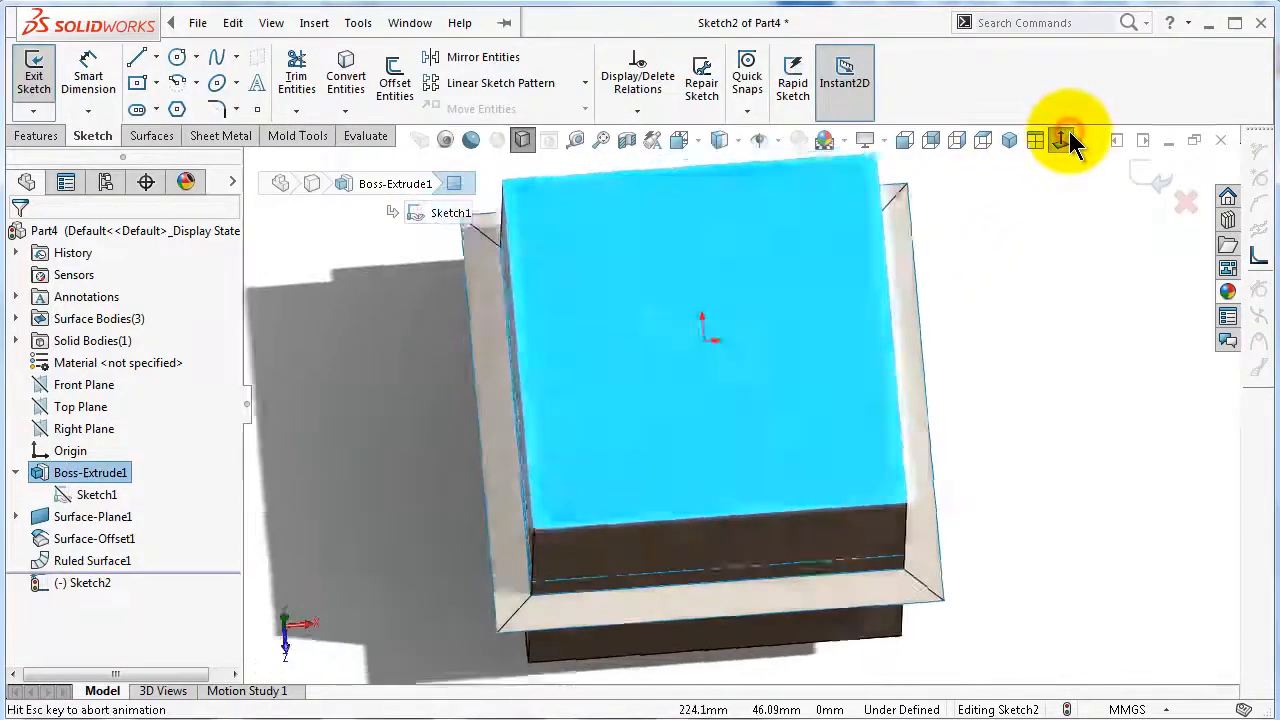
key(z)
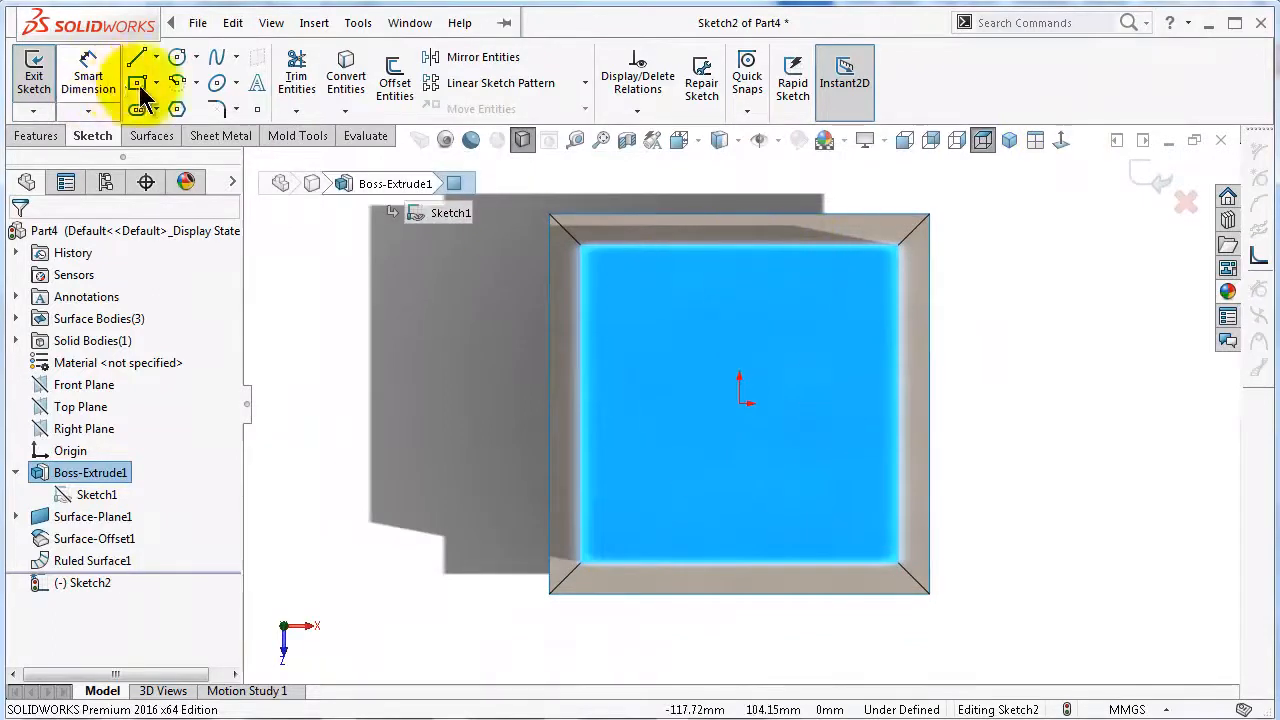
Sketch a circle about 461 mm in diameter centred on the origin, enclosing the whole block outline.
click(178, 60)
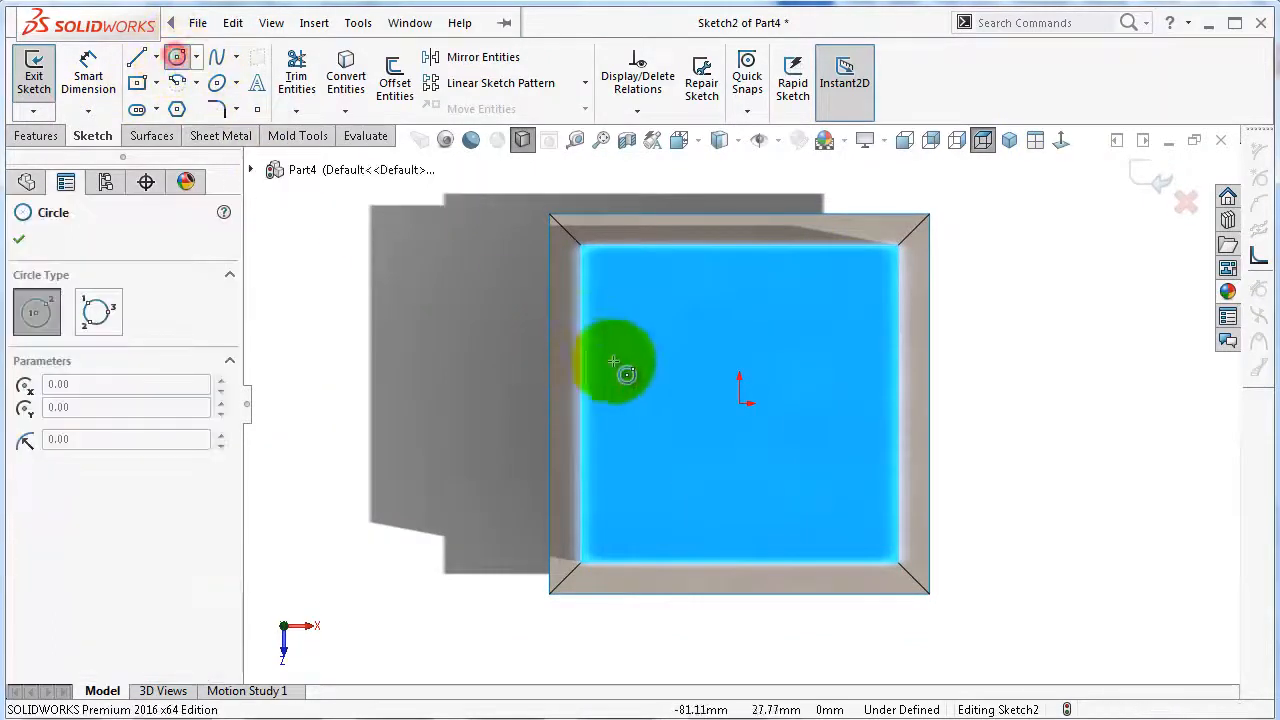
click(740, 405)
key(z)
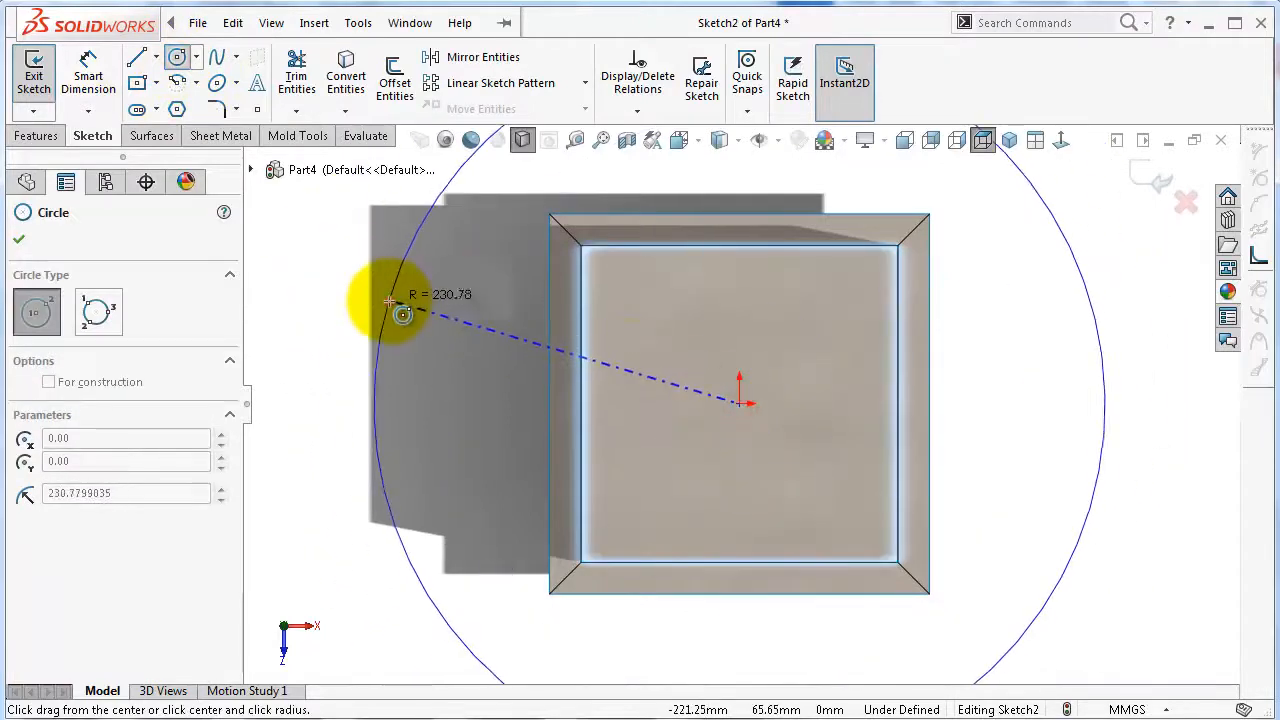
click(366, 349)
Dimension the circle with a diameter of 350 mm.
right_drag(373, 325, 366, 236)
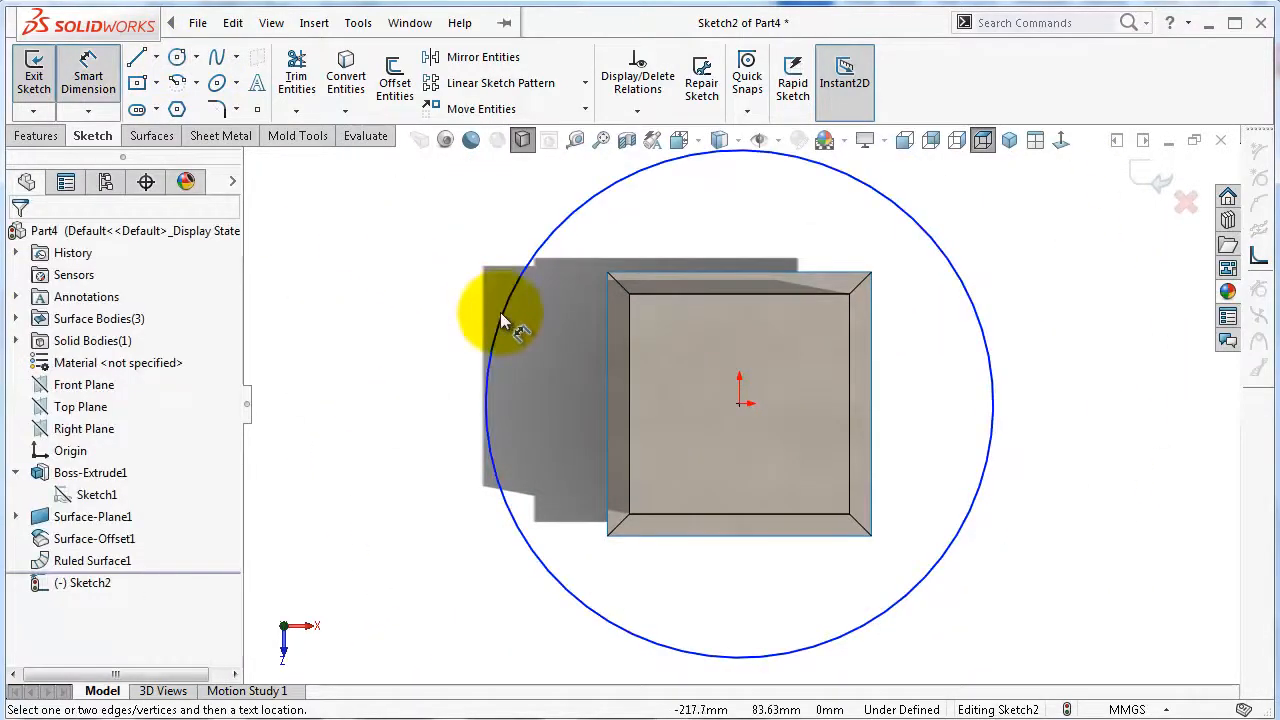
click(500, 312)
click(447, 318)
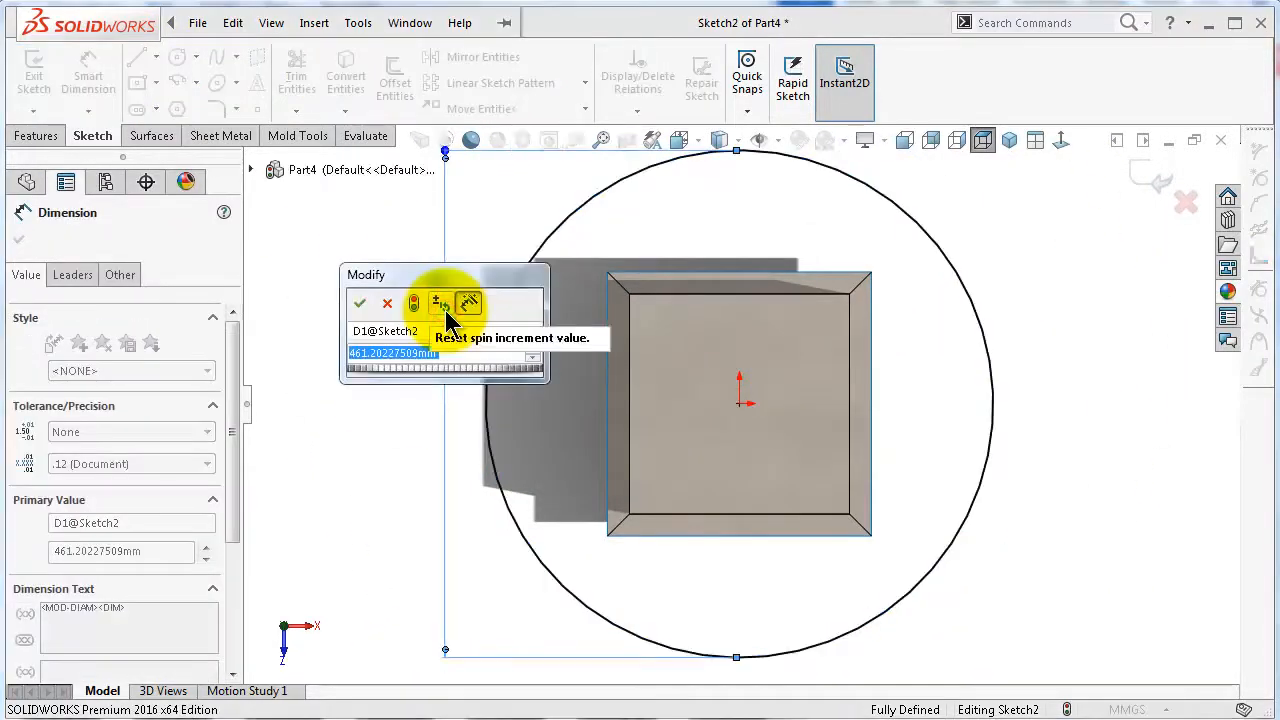
text(350)
key(Return)
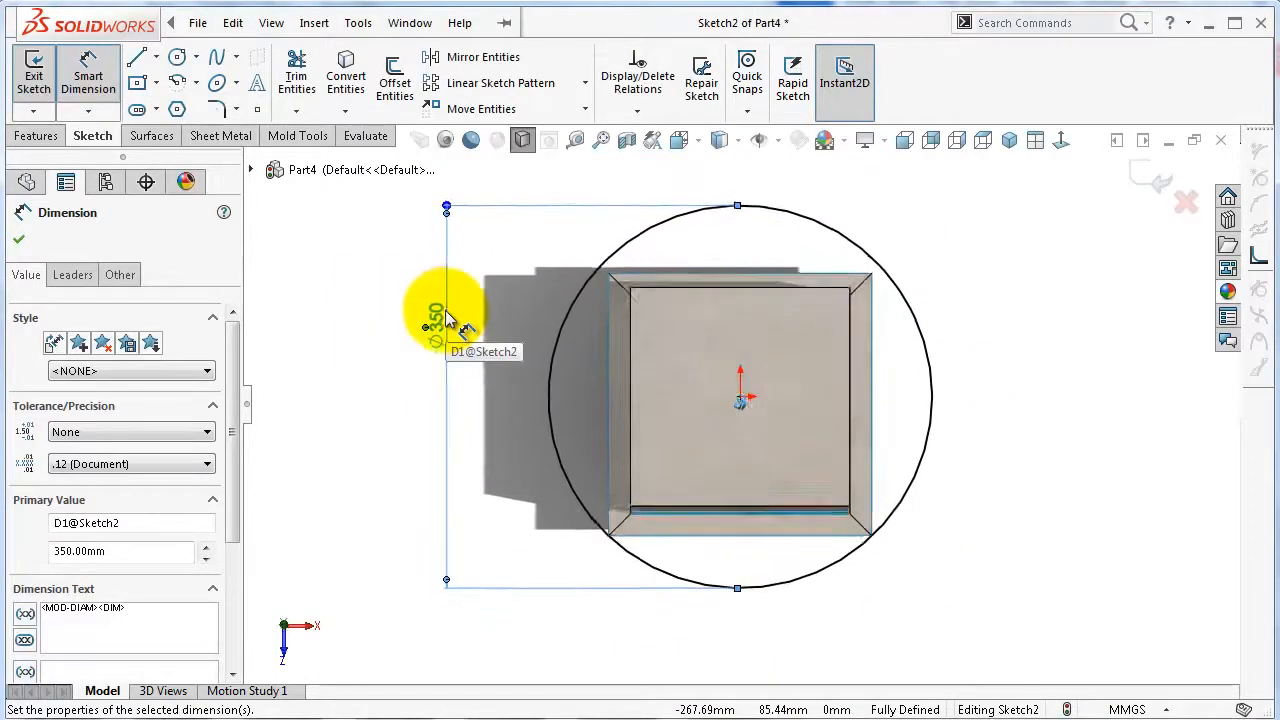
Close the circle sketch and create a Filled Surface with the circle as its patch boundary, using the Contact edge setting.
middle_drag(446, 318, 398, 262)
click(150, 136)
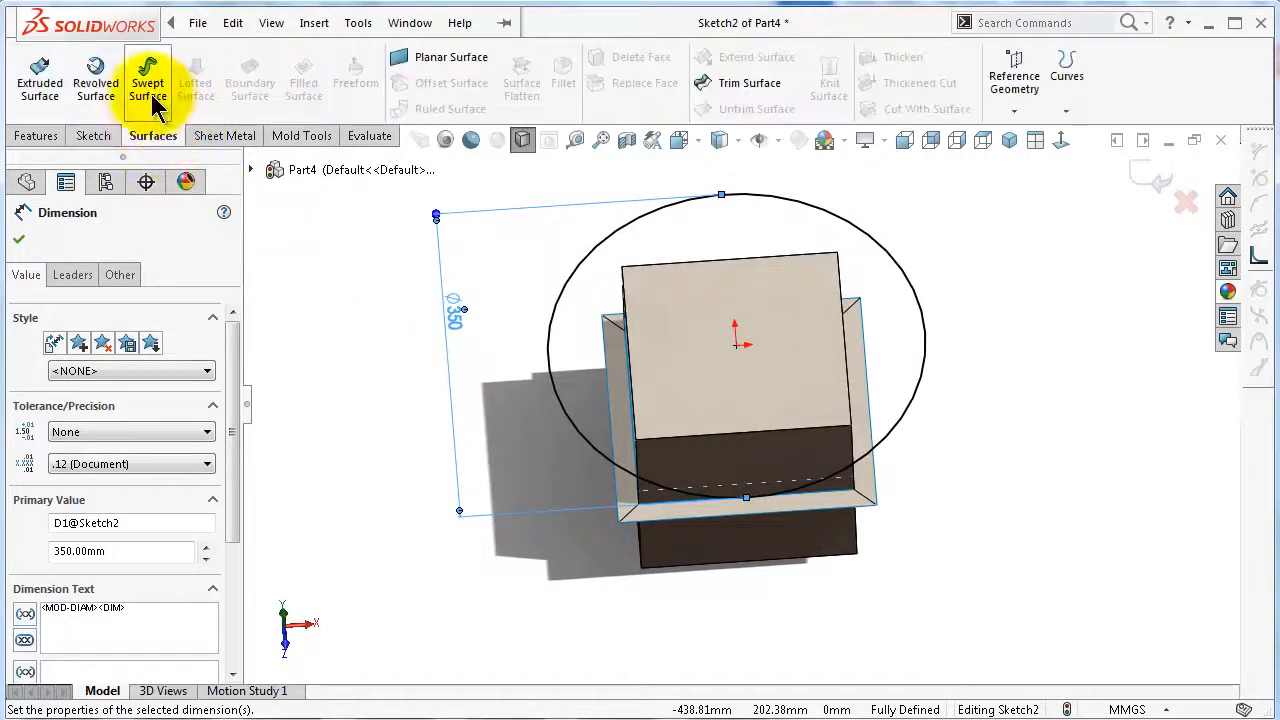
click(305, 137)
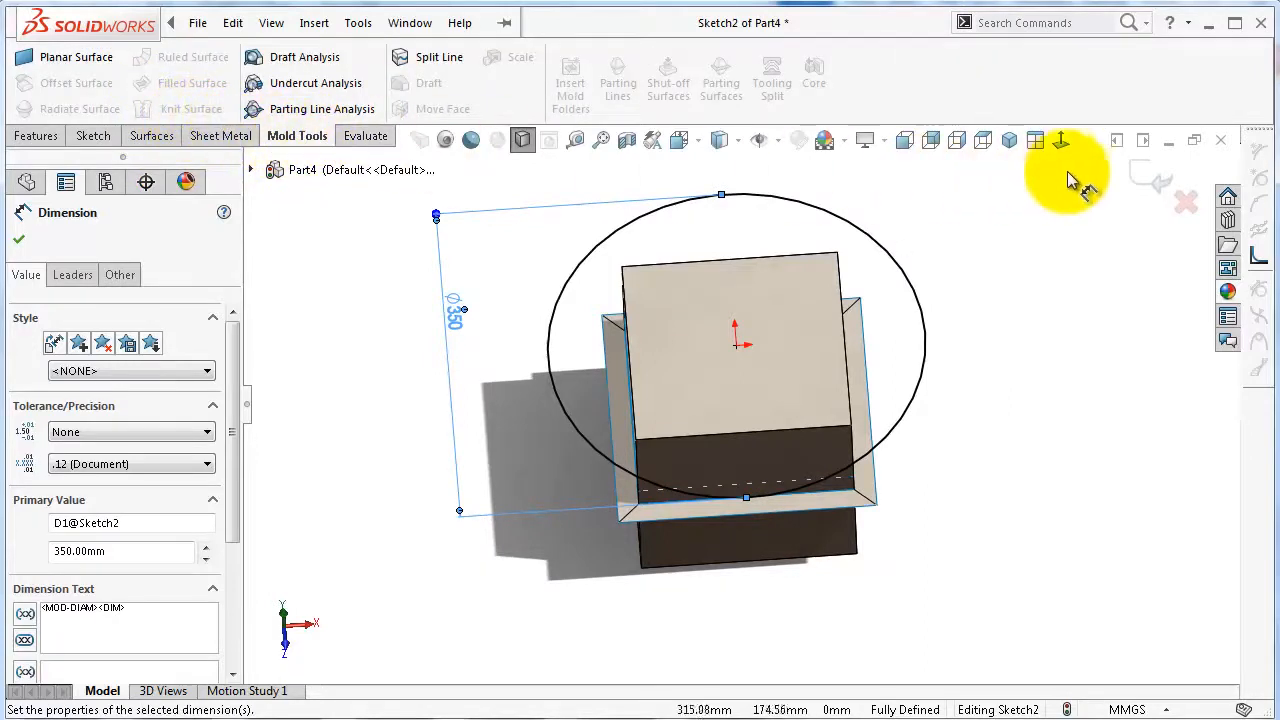
click(1152, 182)
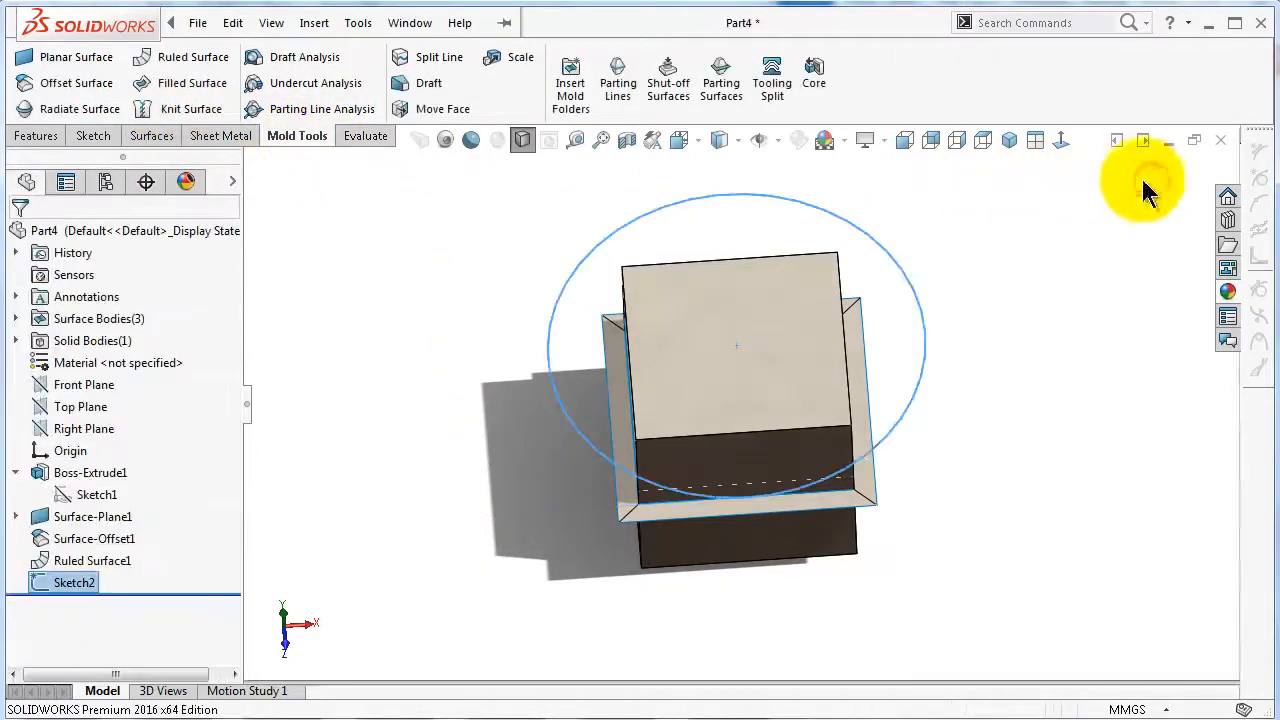
click(180, 83)
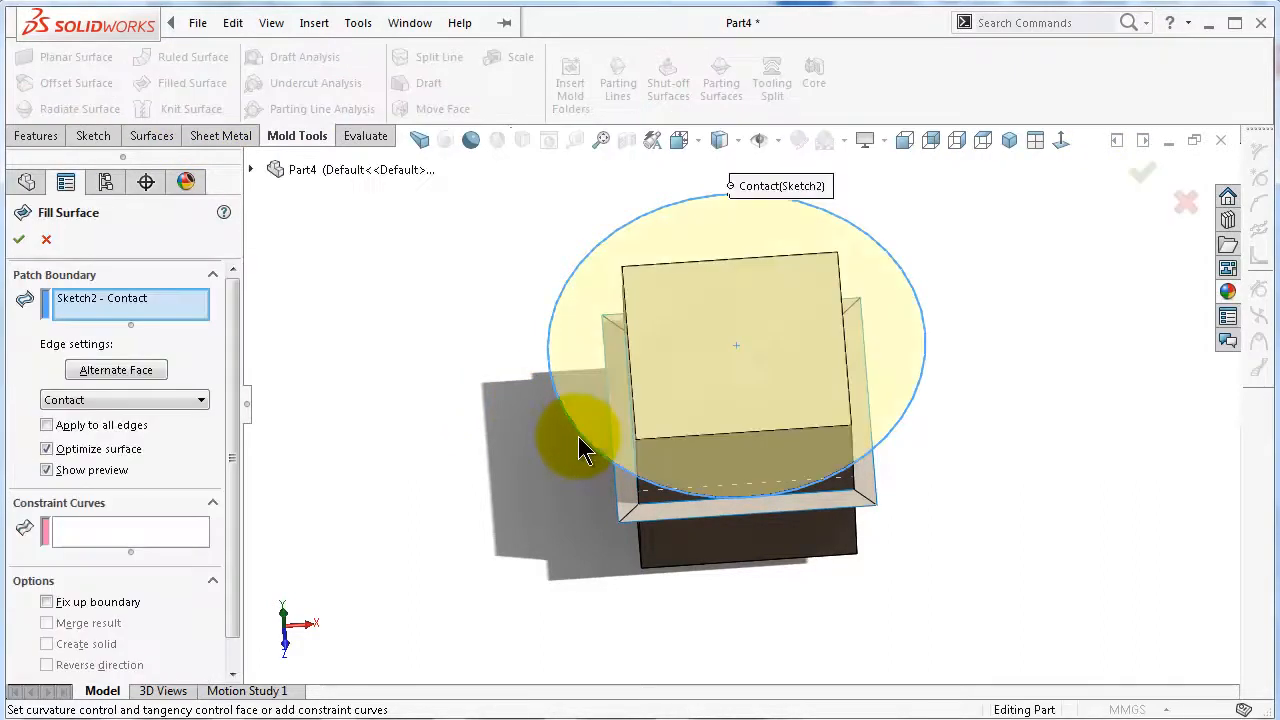
middle_drag(580, 447, 858, 392)
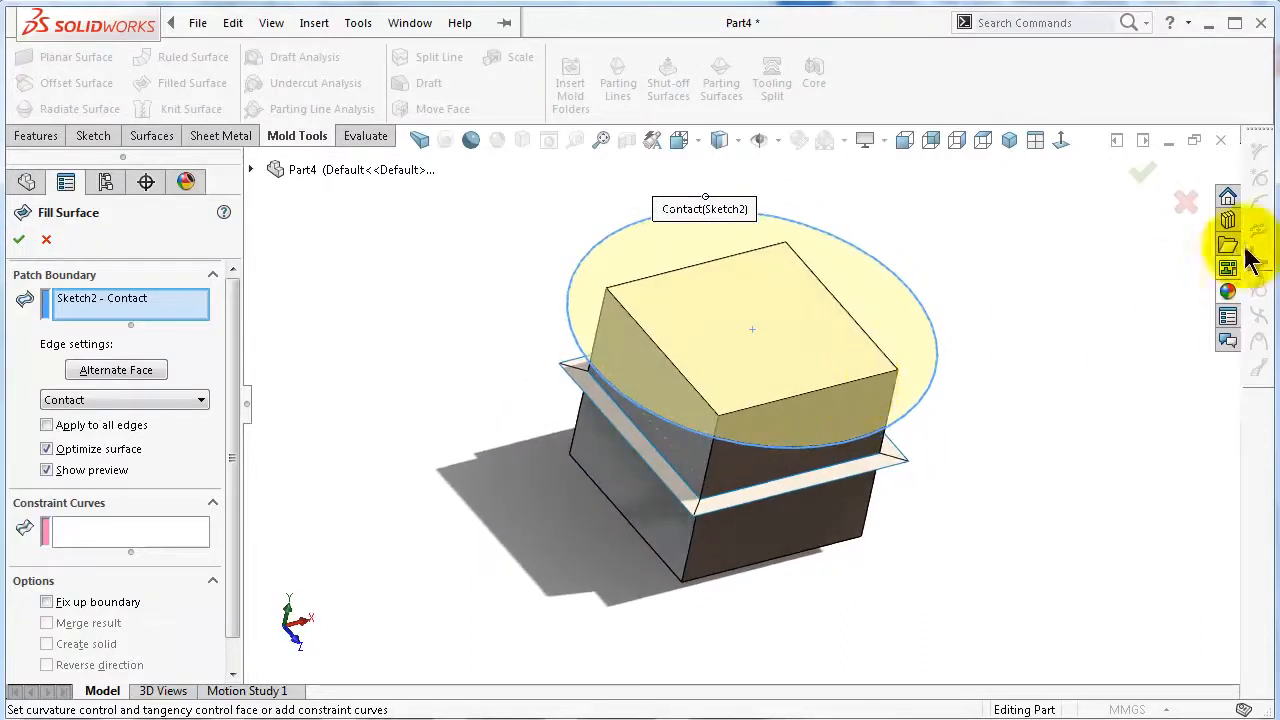
click(18, 241)
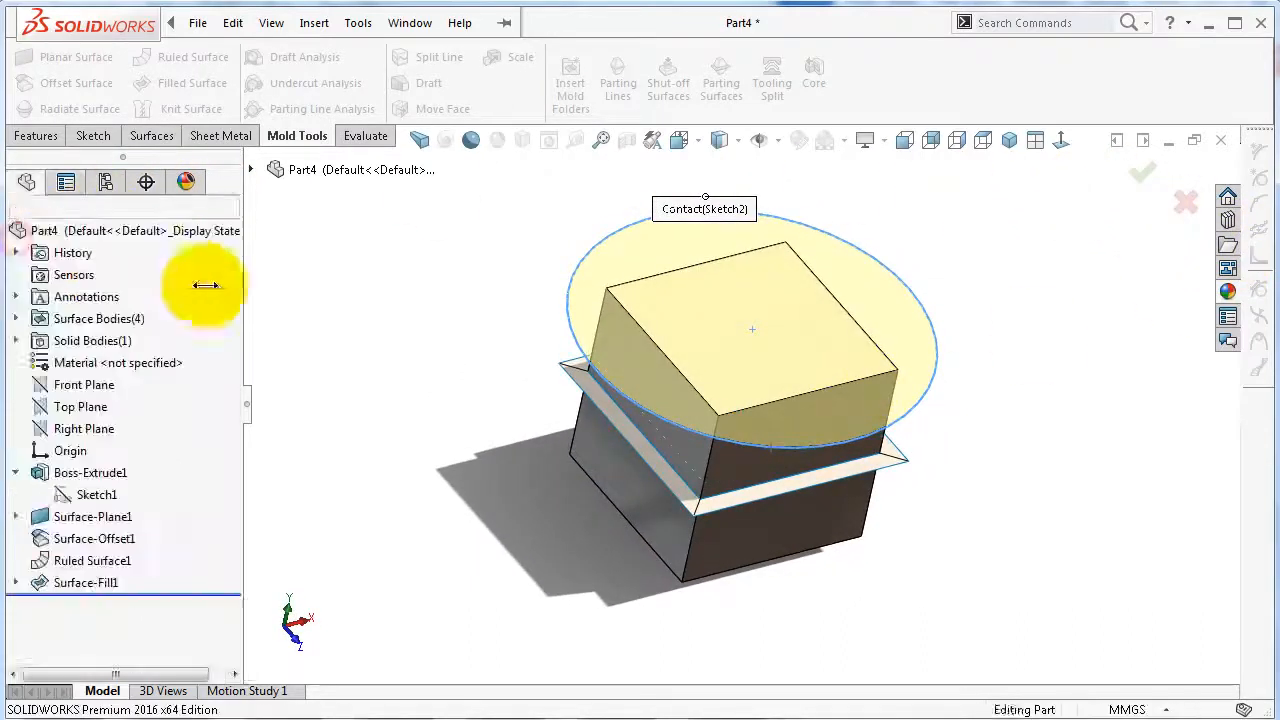
Suppress the filled surface feature above the block.
click(66, 588)
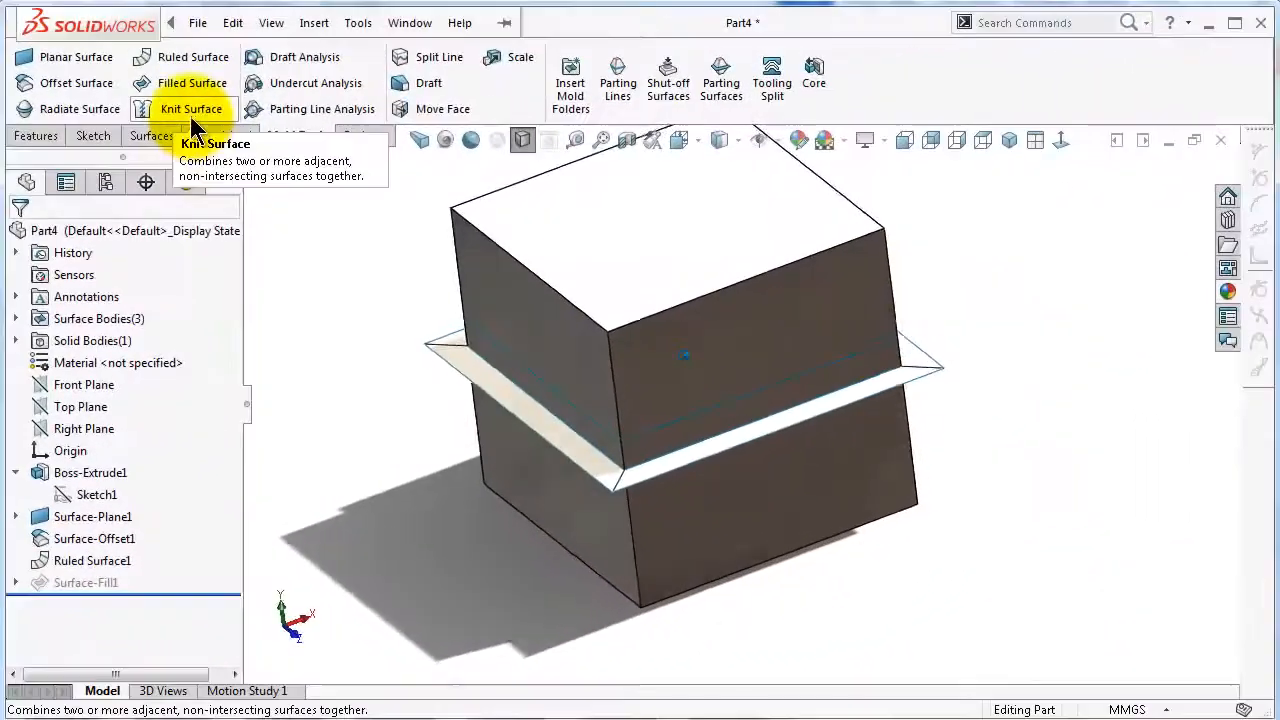
click(195, 113)
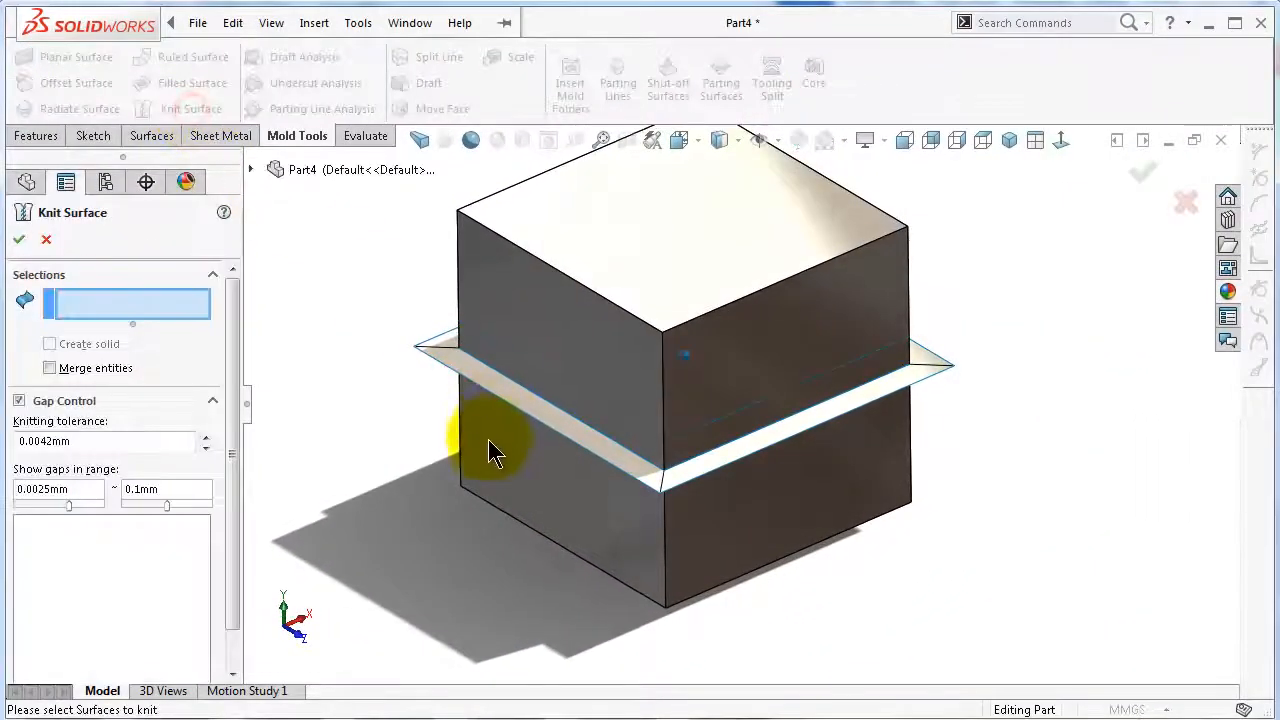
middle_drag(829, 306, 550, 455)
click(46, 240)
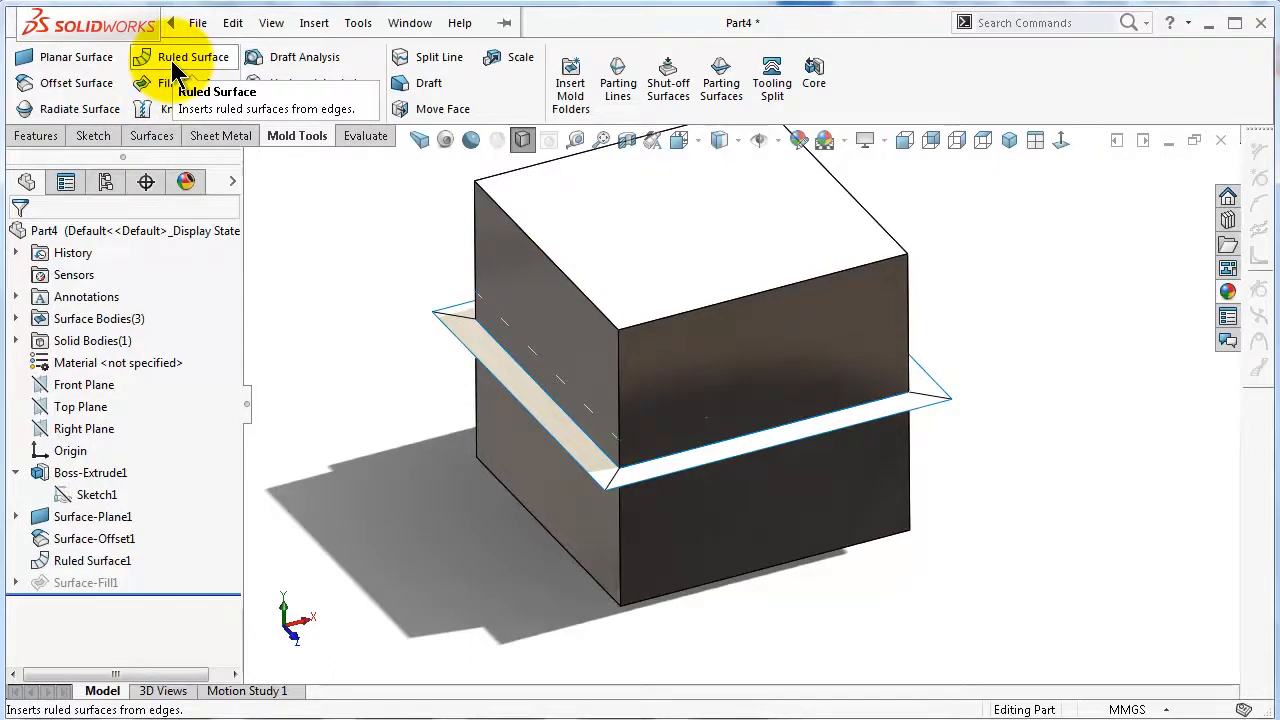
Examine the planar, offset and ruled surface bodies one by one to see where each lies on the block.
click(16, 319)
click(117, 343)
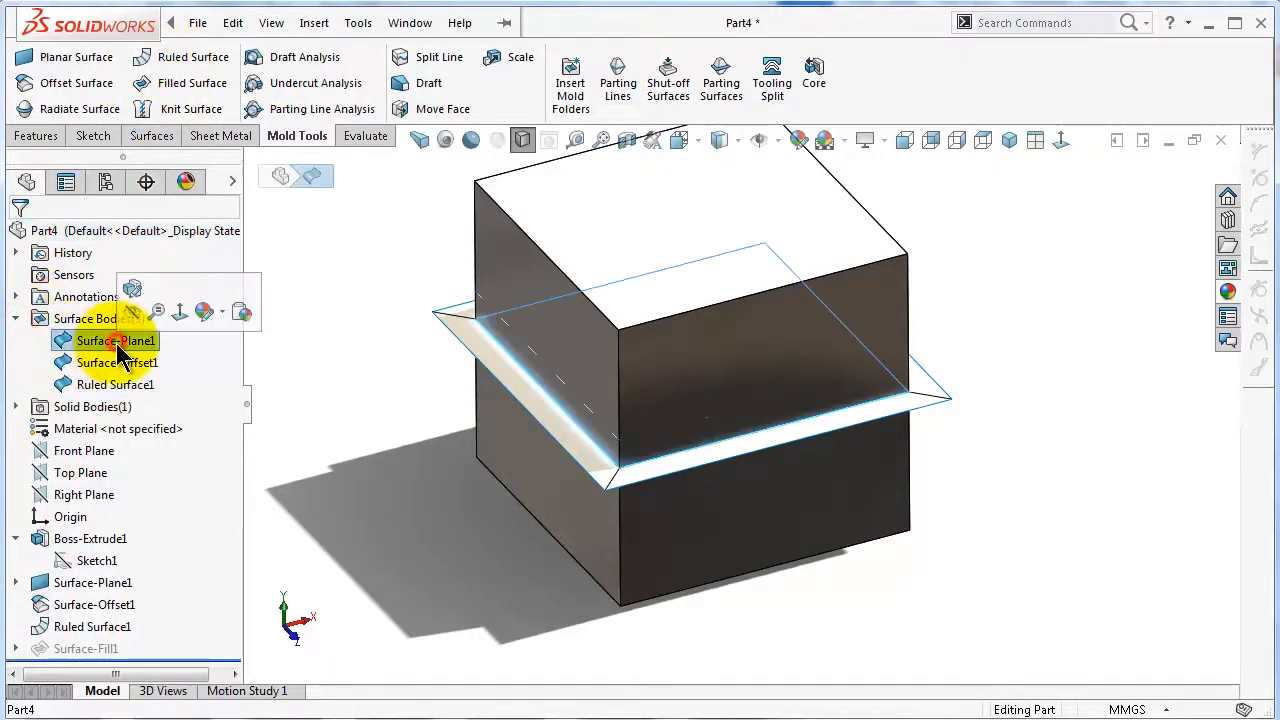
click(116, 363)
click(119, 406)
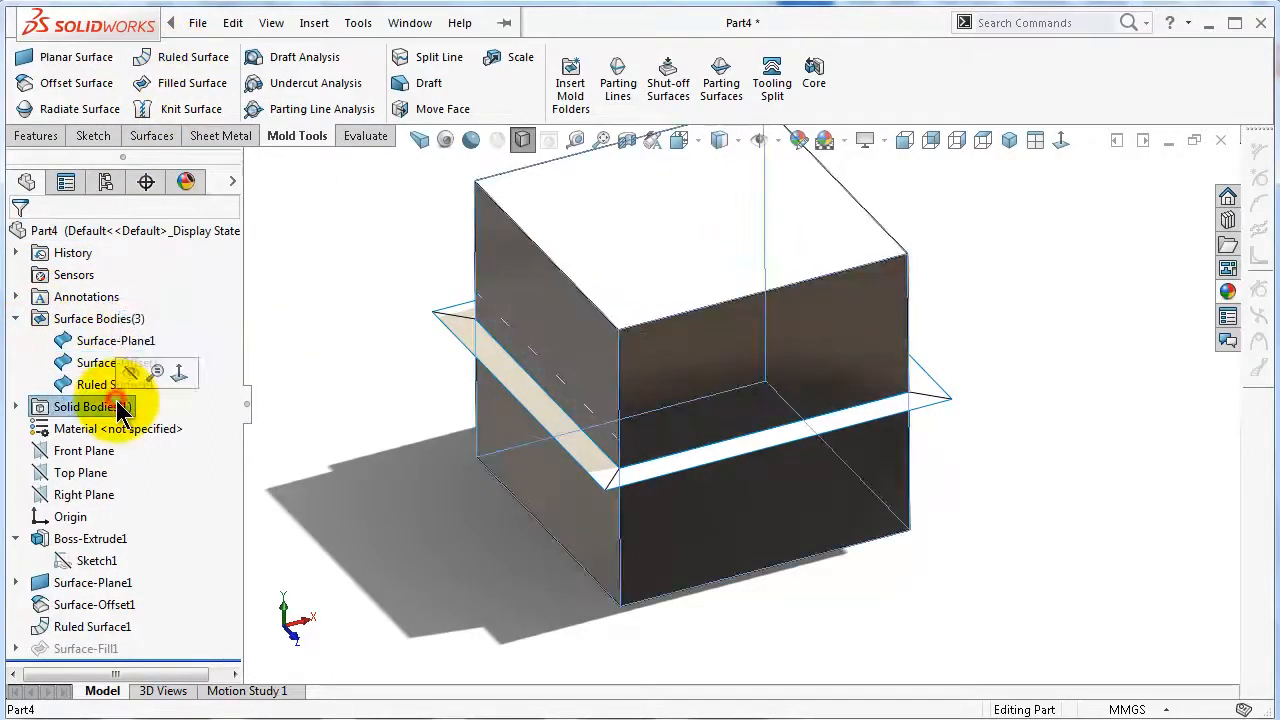
click(110, 385)
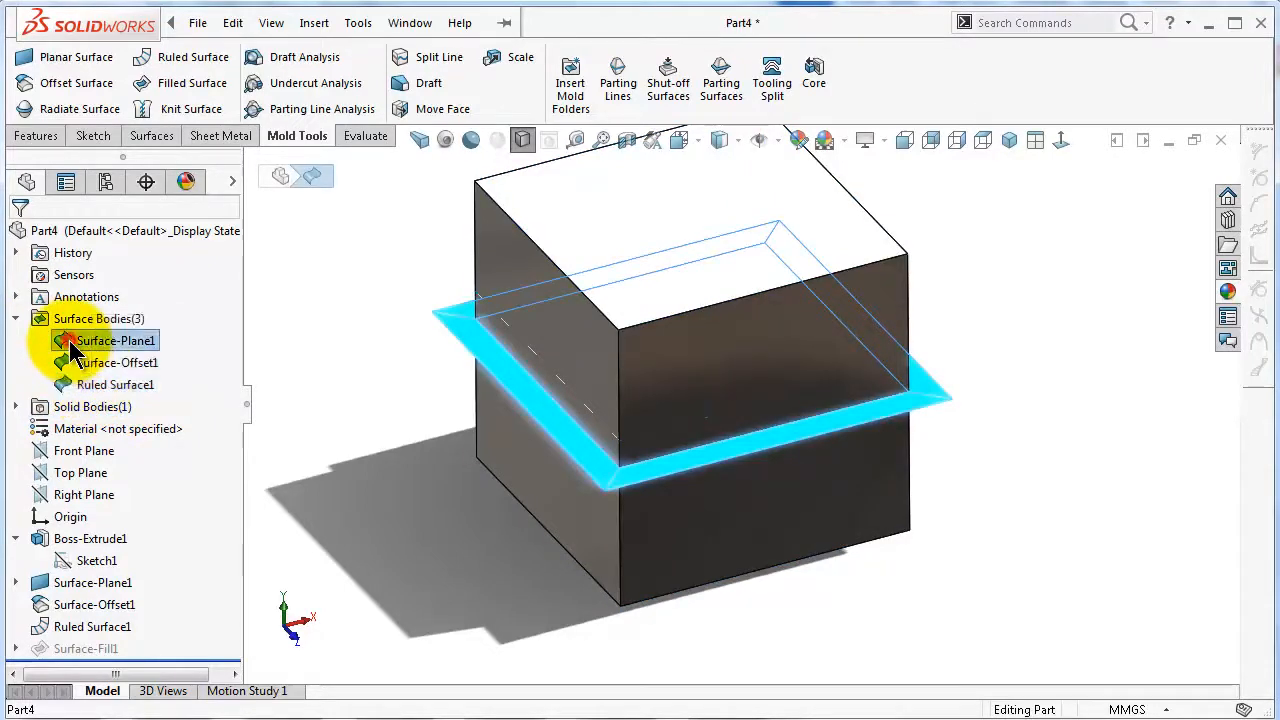
click(70, 342)
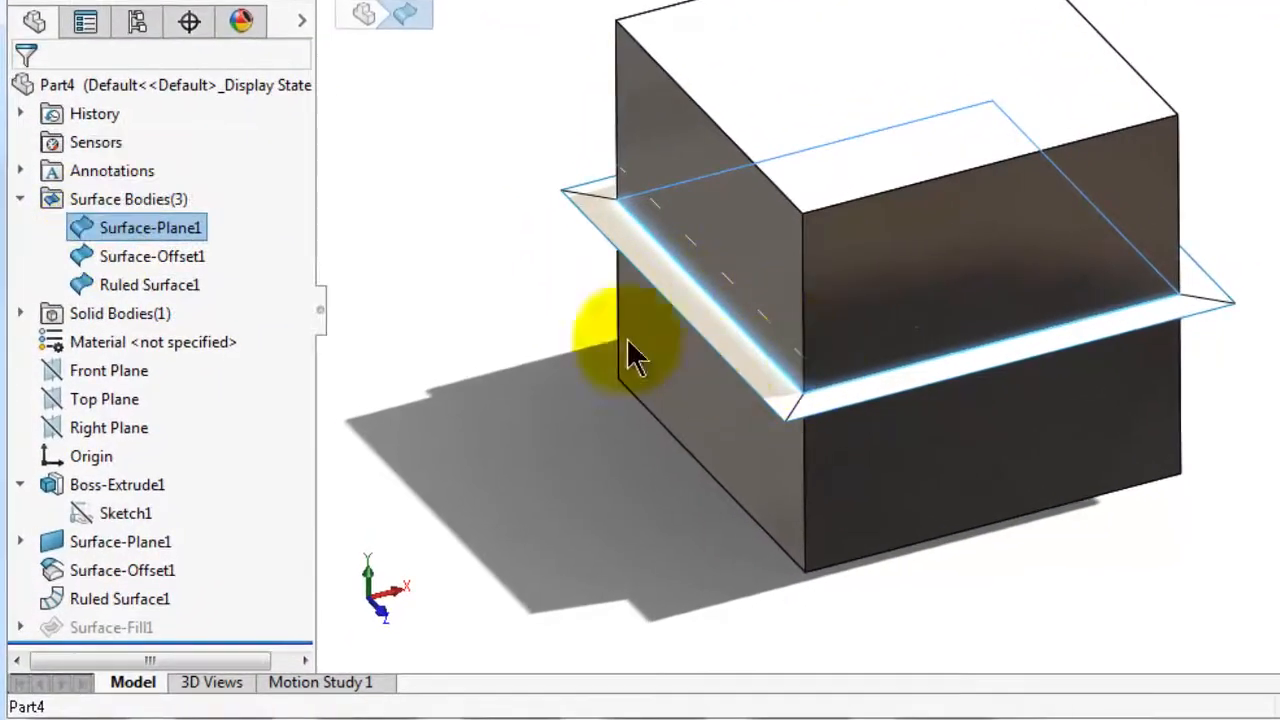
click(147, 257)
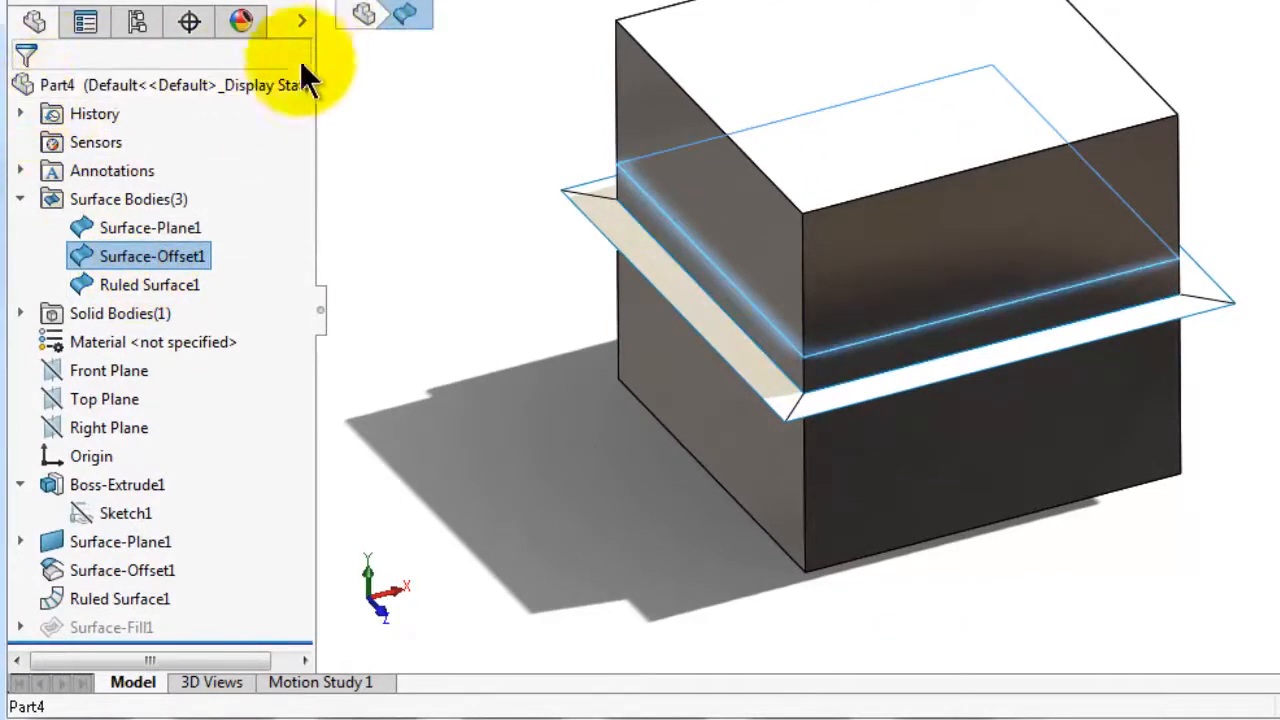
click(388, 106)
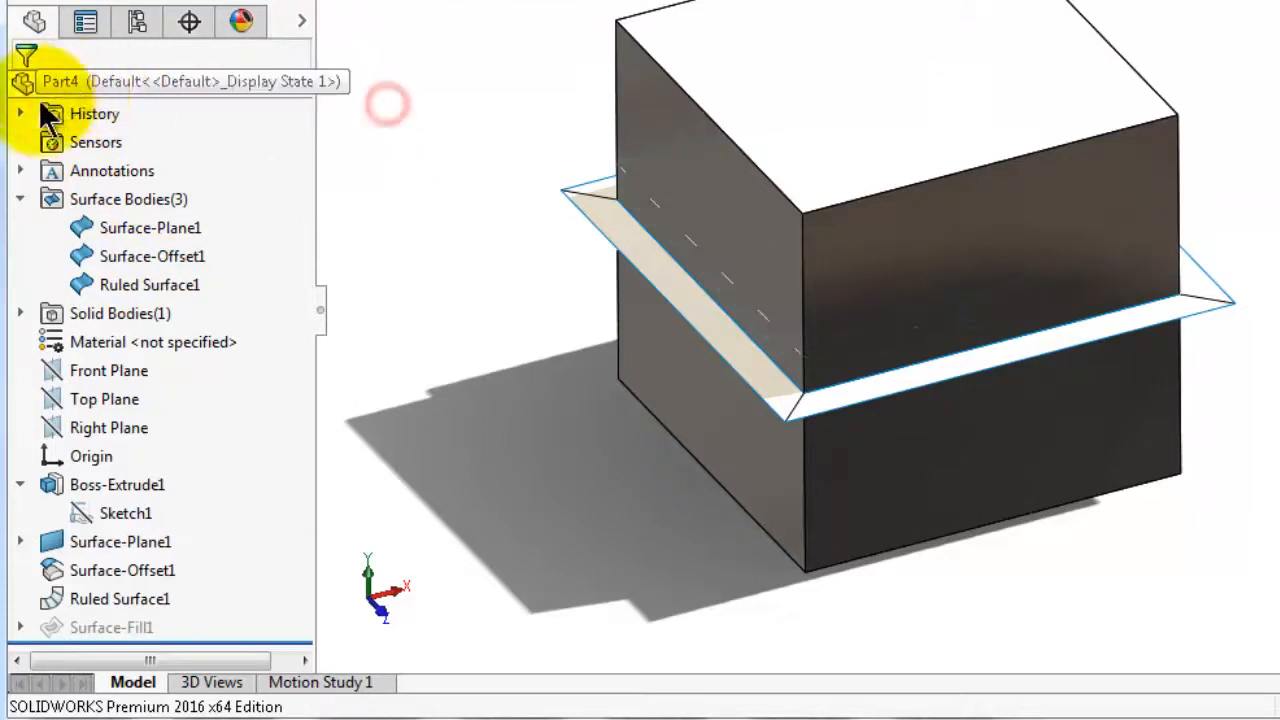
Suppress the offset surface feature, Surface-Offset1.
click(20, 199)
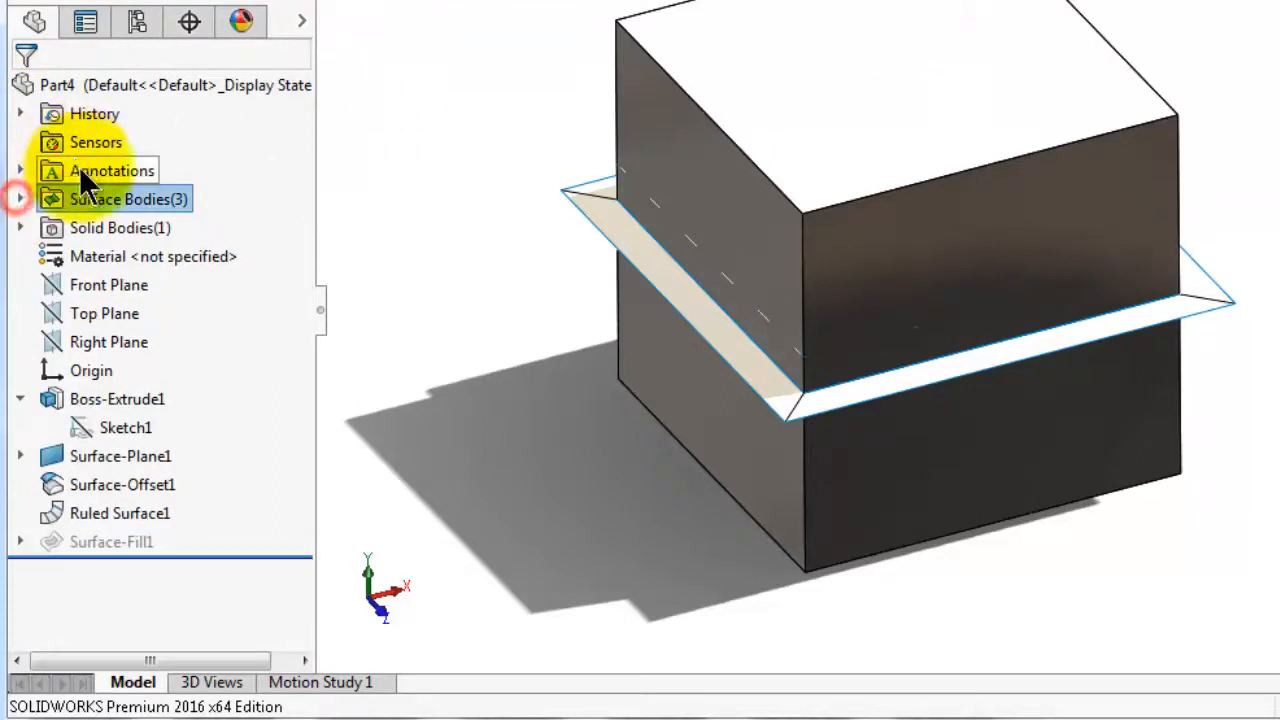
click(128, 487)
click(186, 419)
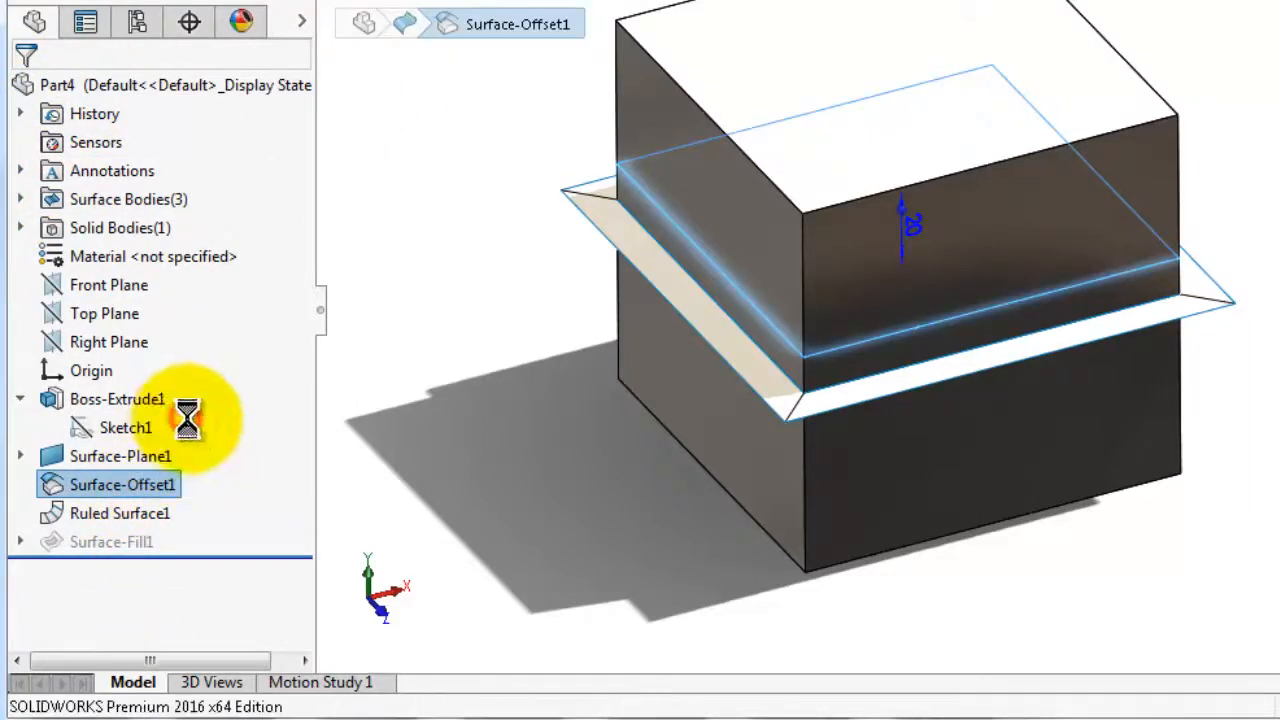
Knit Ruled Surface1 and Surface-Plane1 into one surface body, leaving Merge entities off and Gap Control on.
click(20, 199)
click(141, 252)
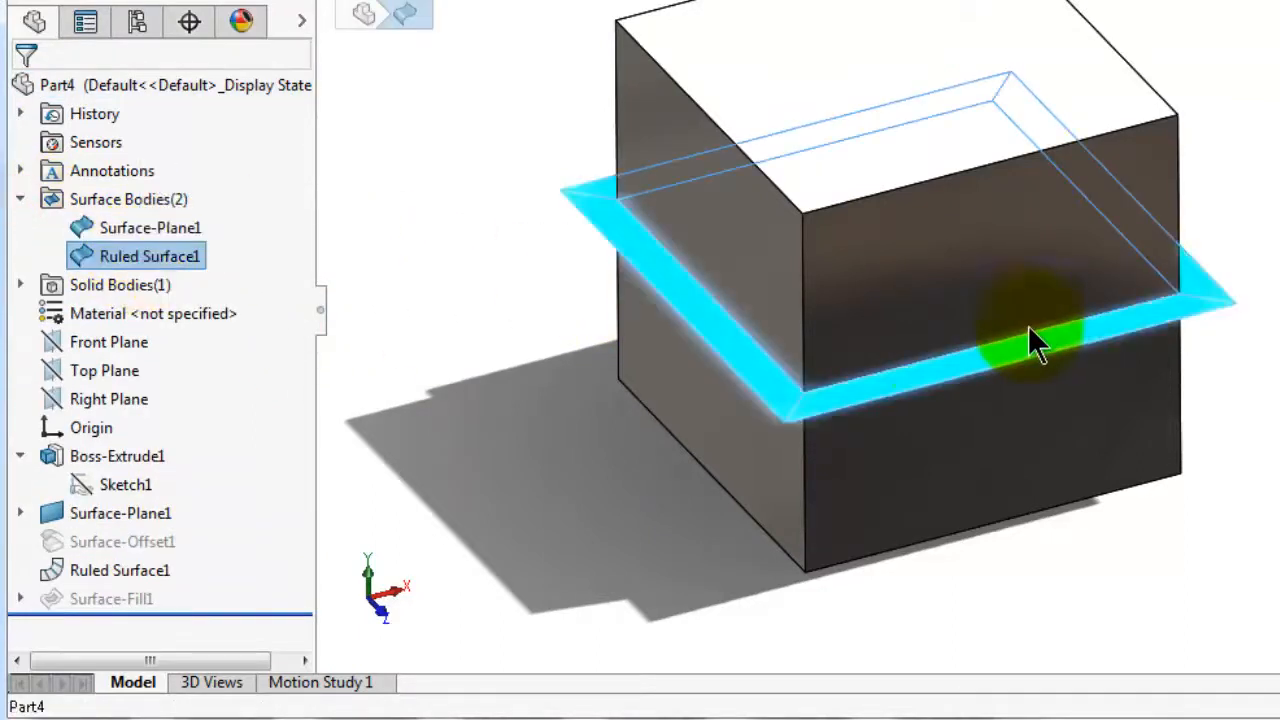
middle_drag(821, 354, 820, 352)
key(ctrl+7)
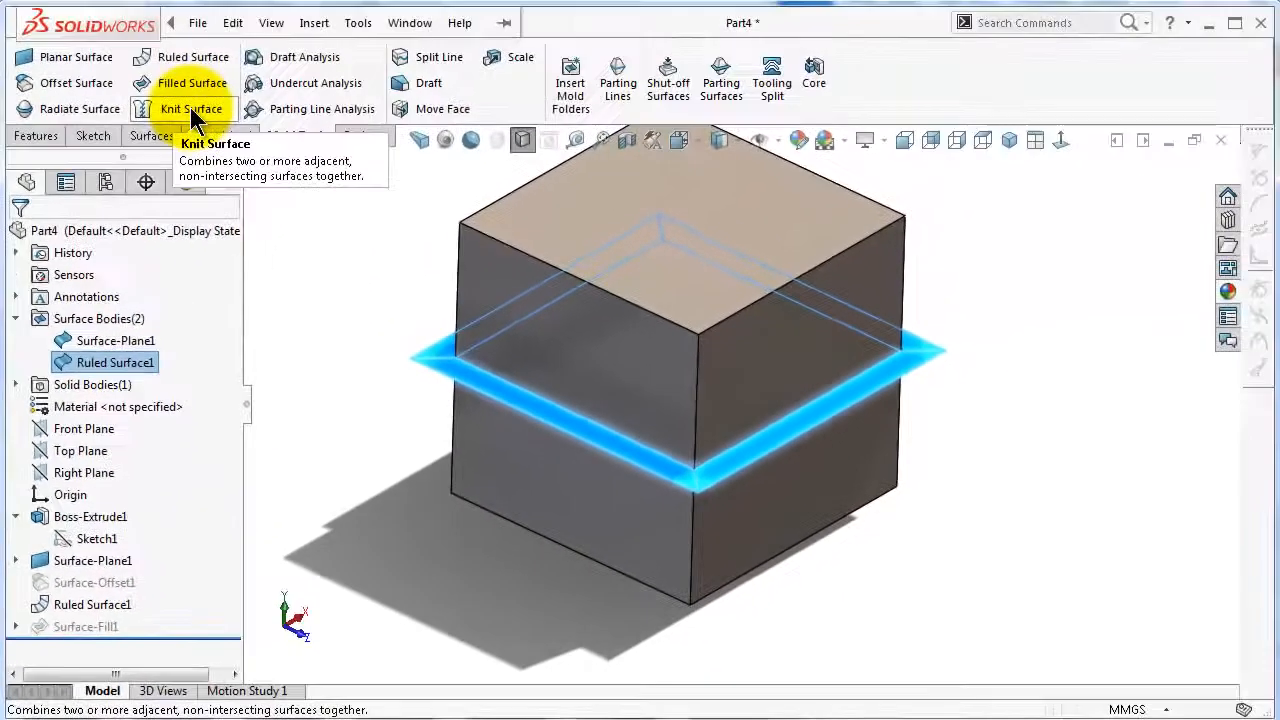
click(191, 112)
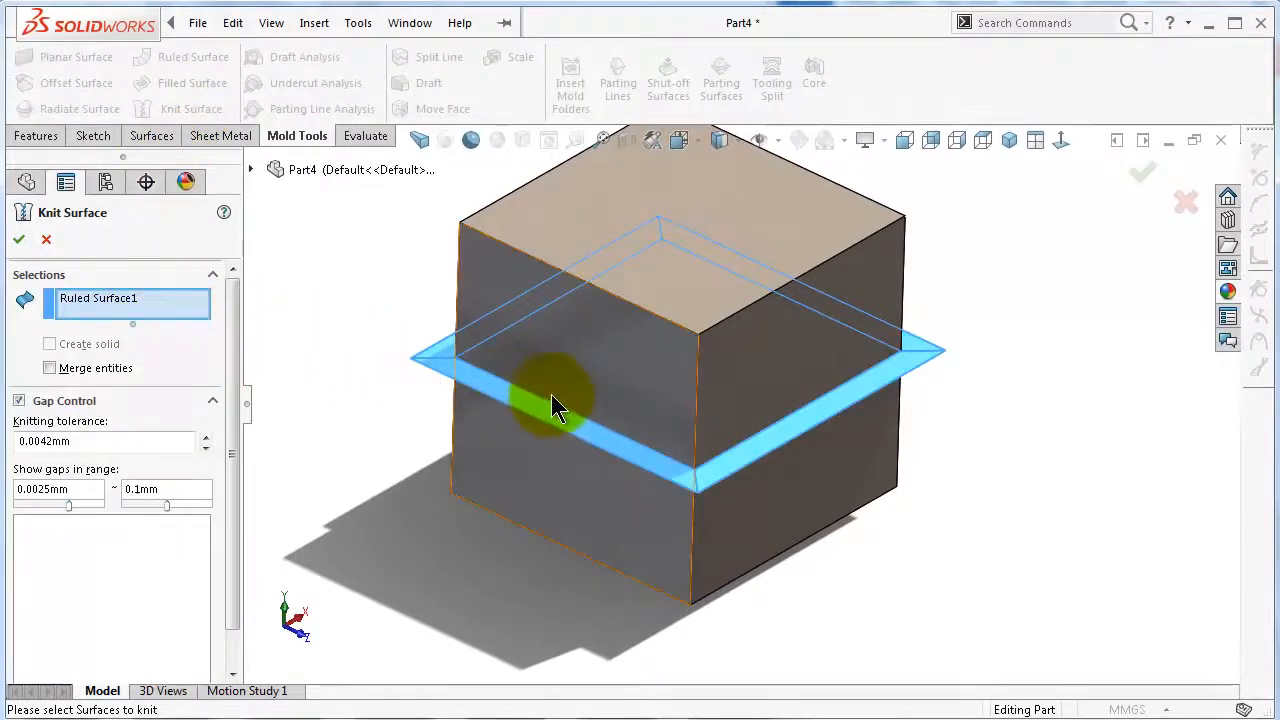
click(251, 170)
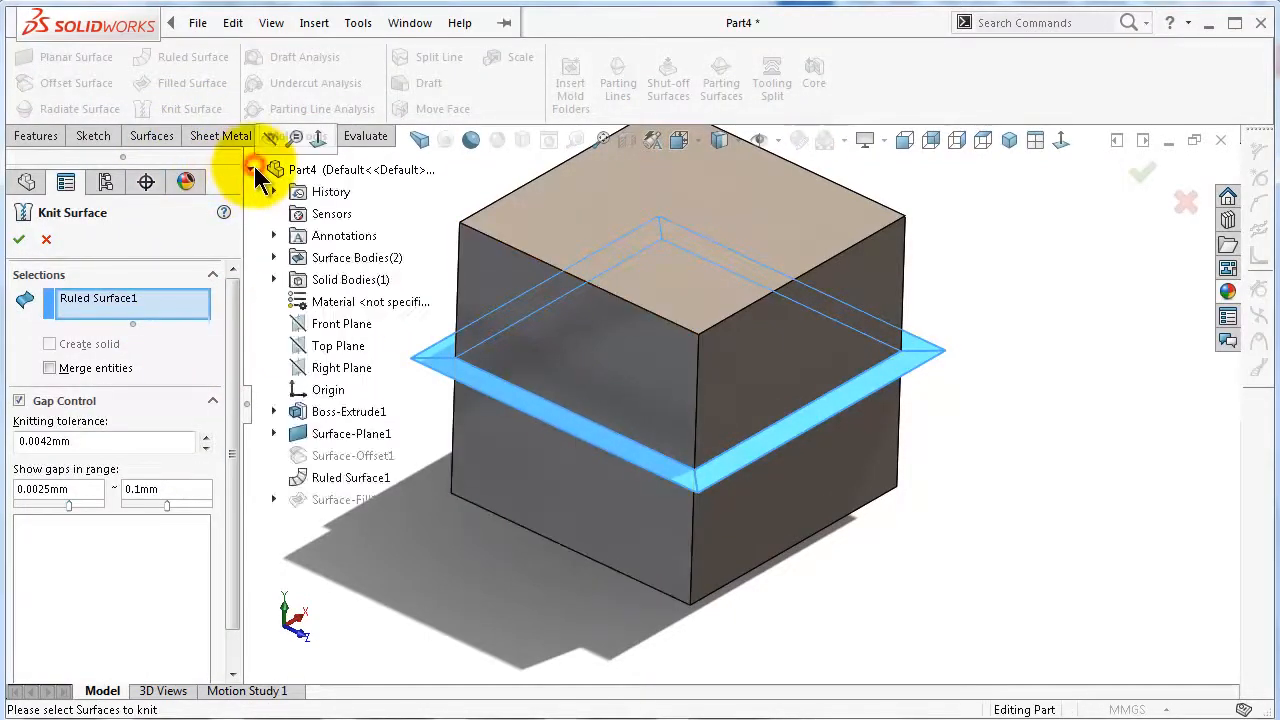
click(333, 439)
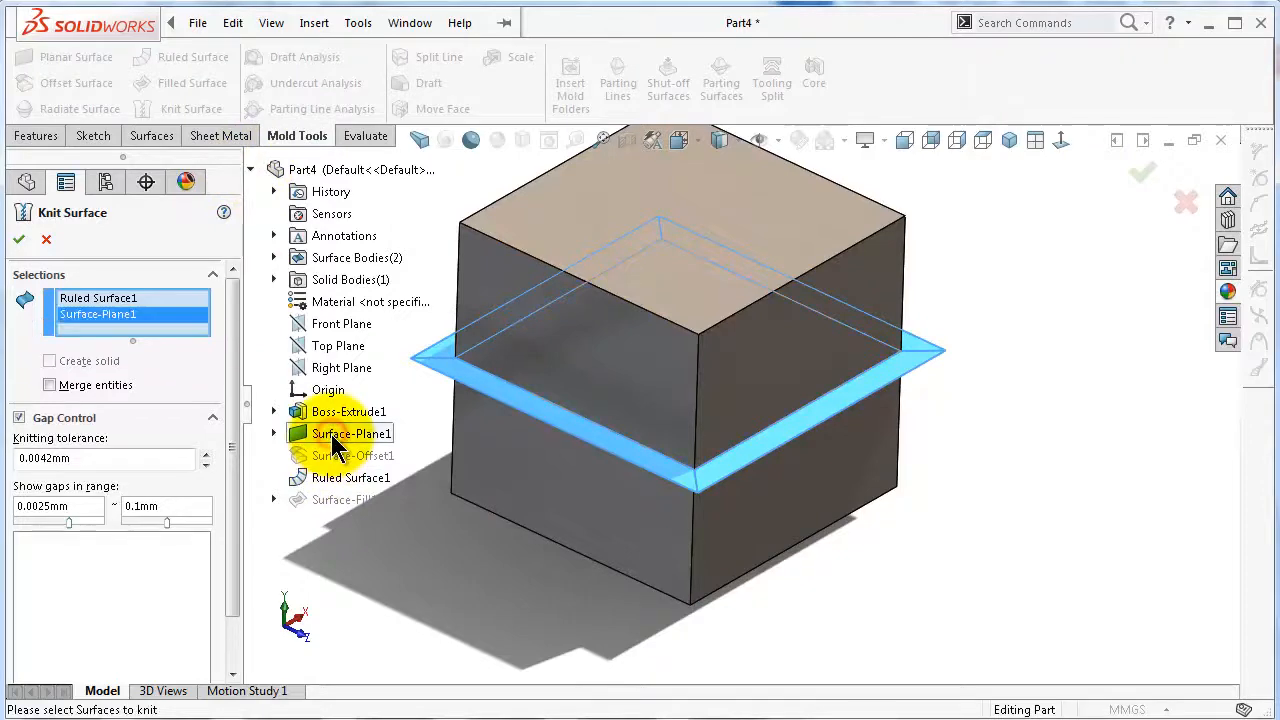
click(20, 240)
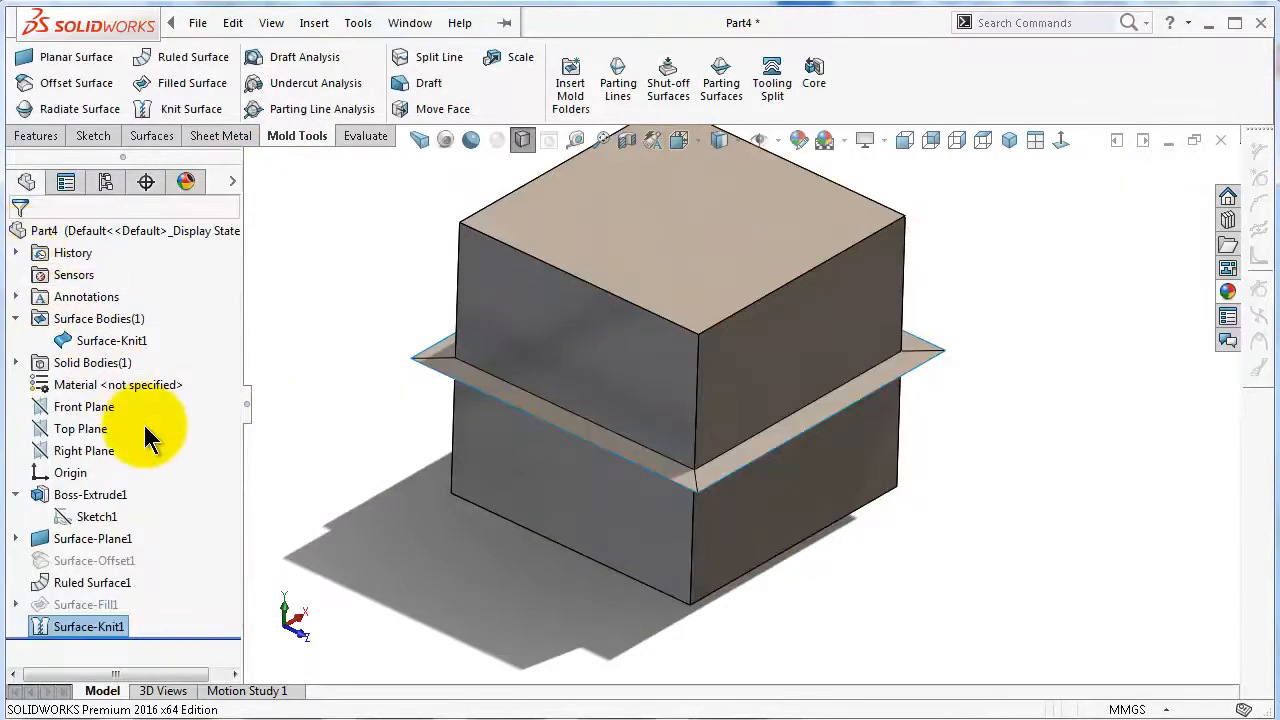
Examine the knitted surface body around the block from several angles.
click(100, 341)
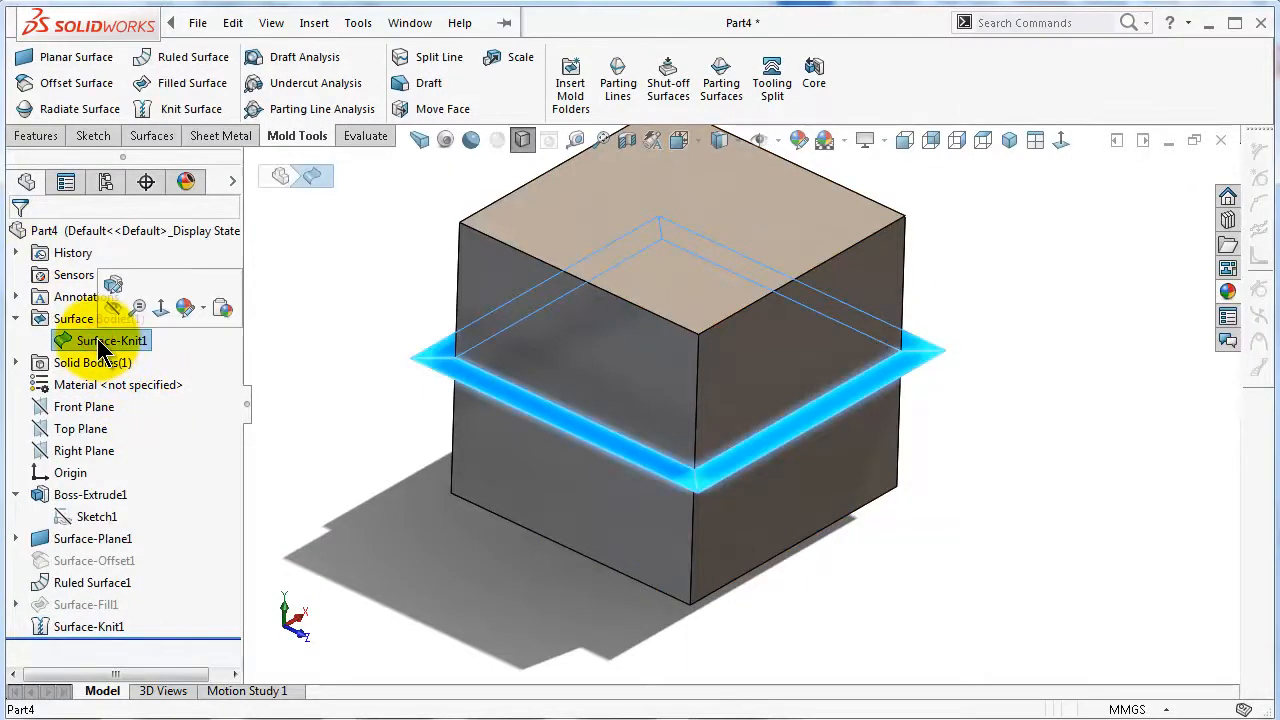
middle_drag(560, 380, 1166, 677)
click(1122, 535)
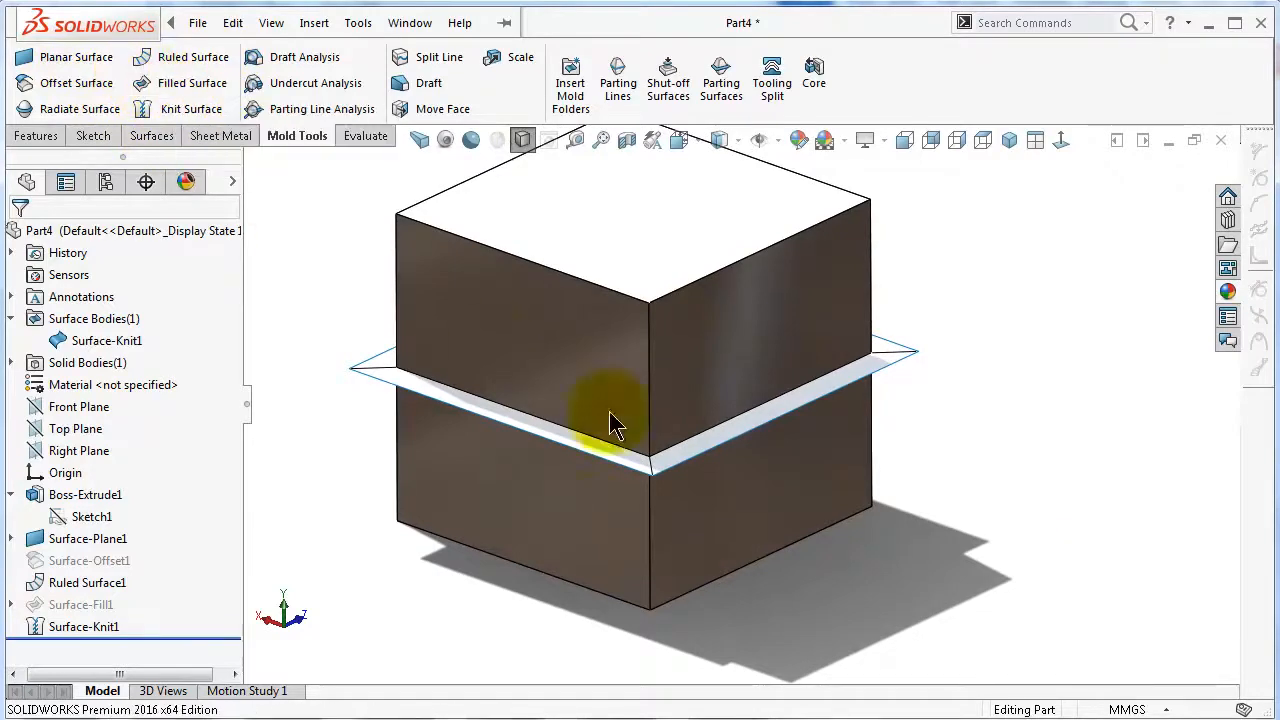
middle_drag(958, 343, 862, 278)
middle_drag(990, 332, 857, 366)
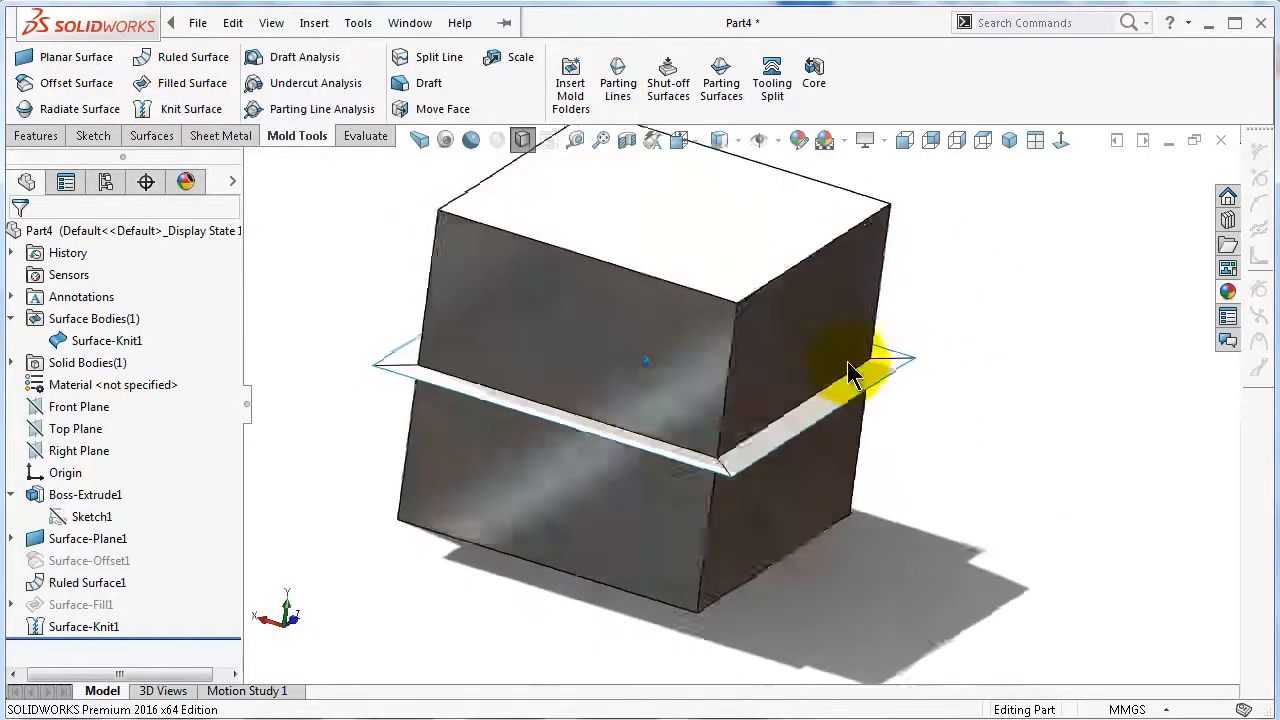
middle_drag(1057, 543, 874, 257)
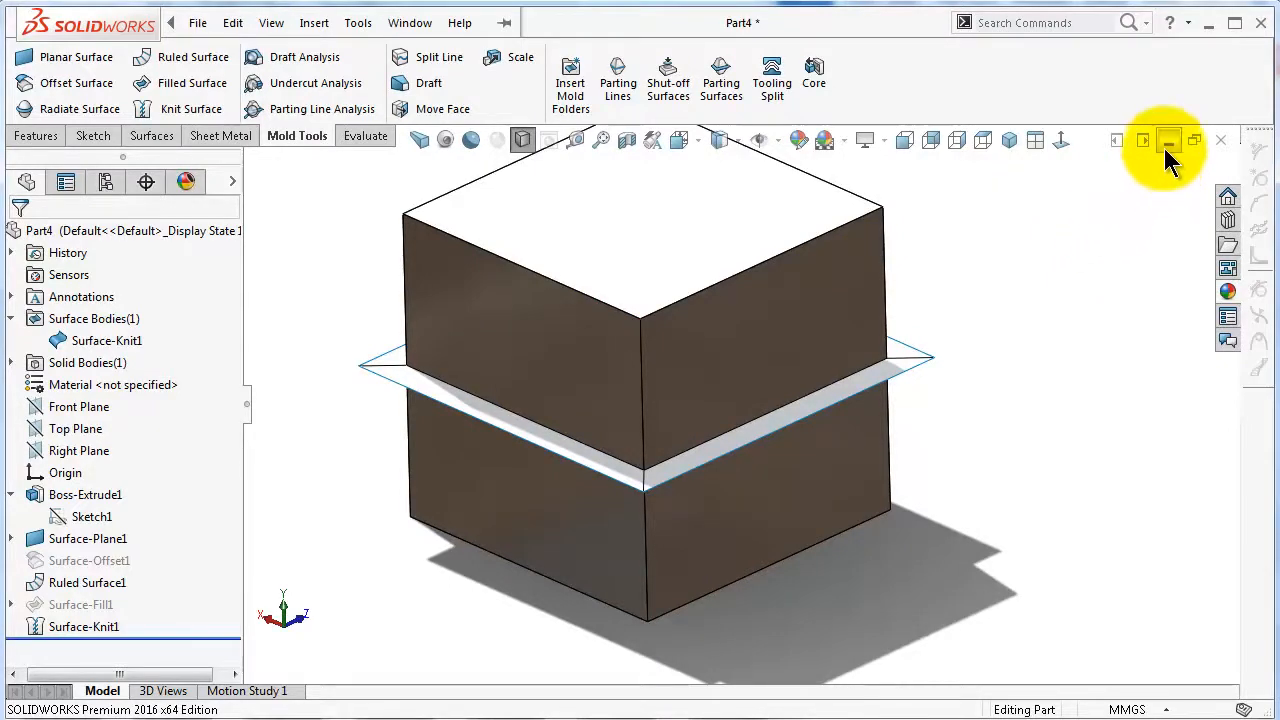
Review the Draft definition notes and look at the Draft feature's options in the part without applying a draft.
click(1168, 141)
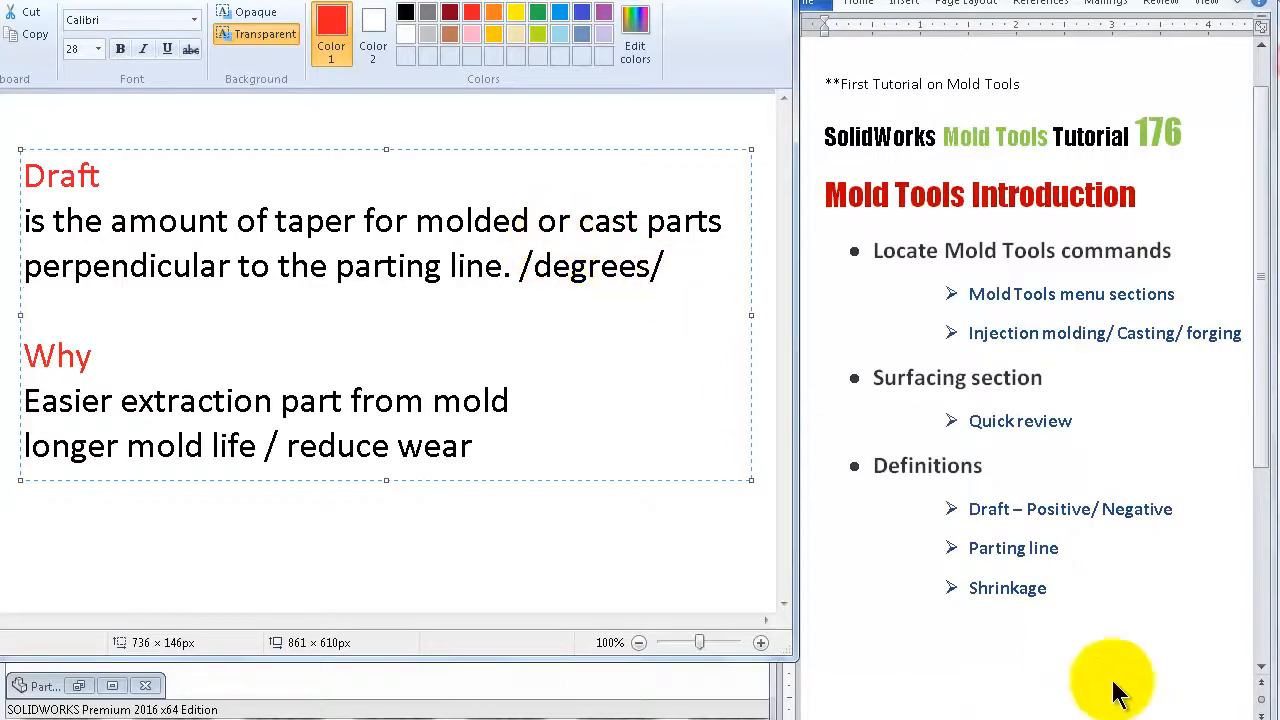
click(726, 700)
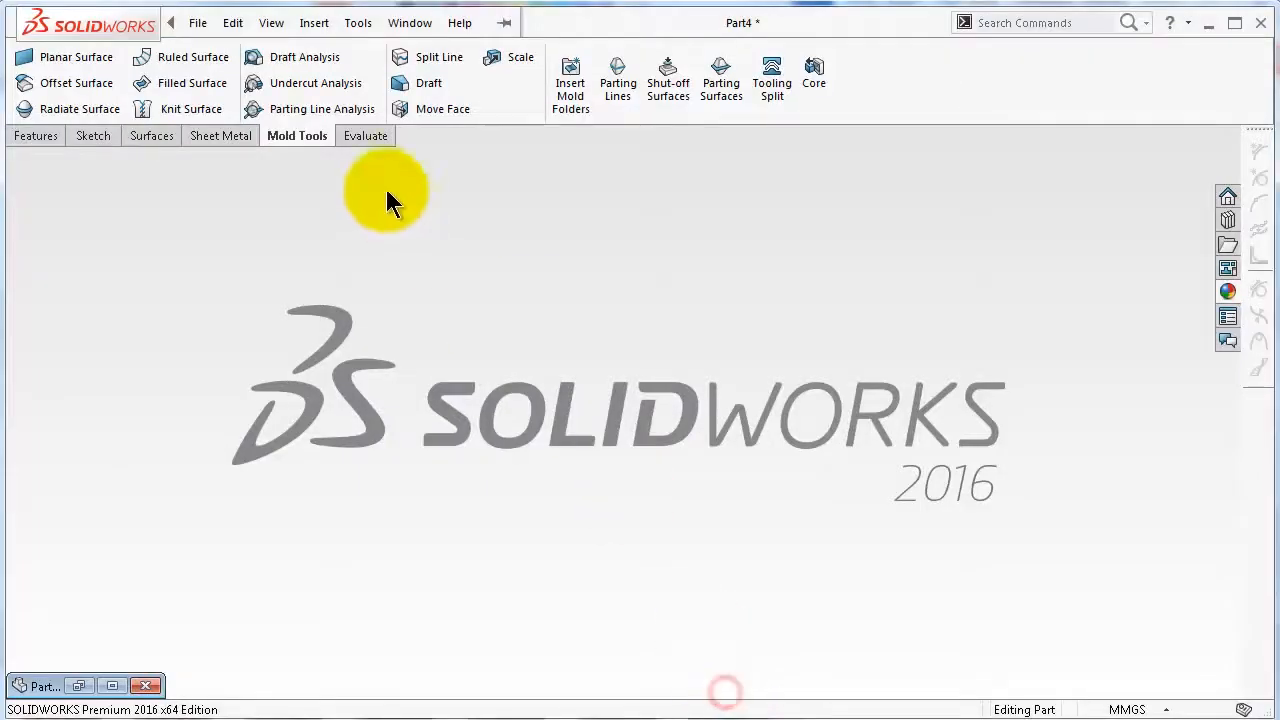
click(38, 136)
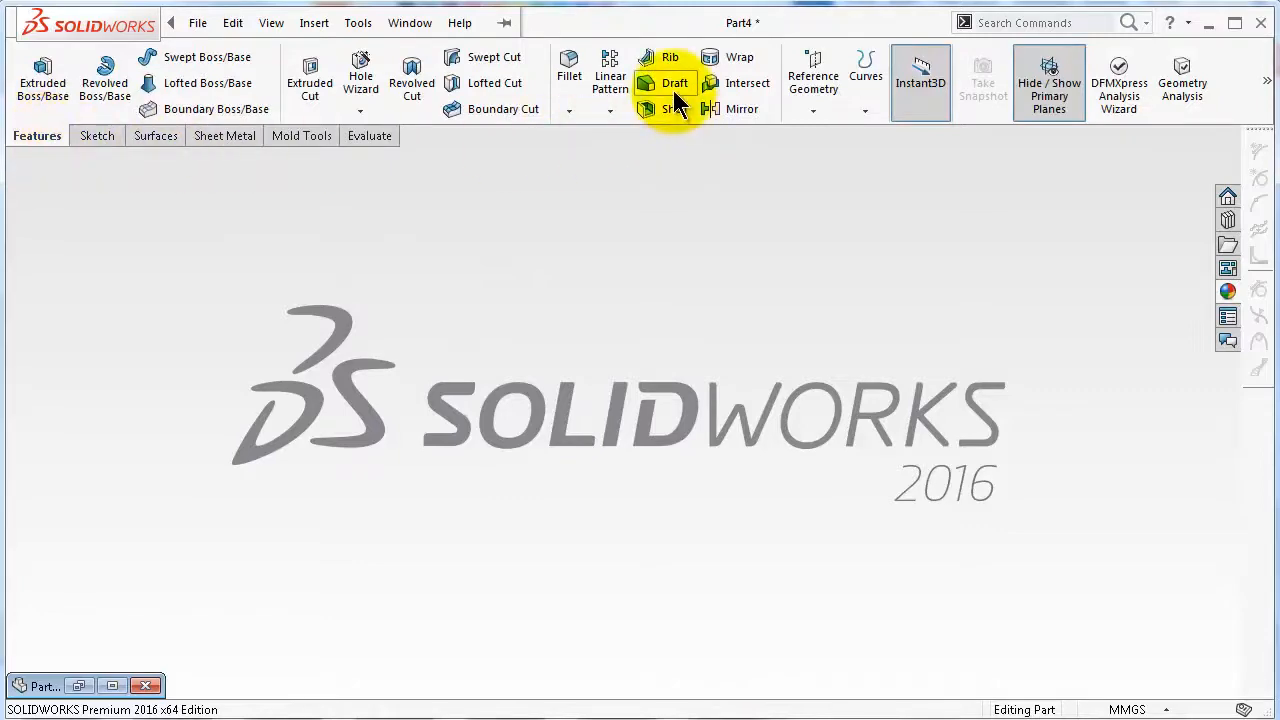
click(673, 88)
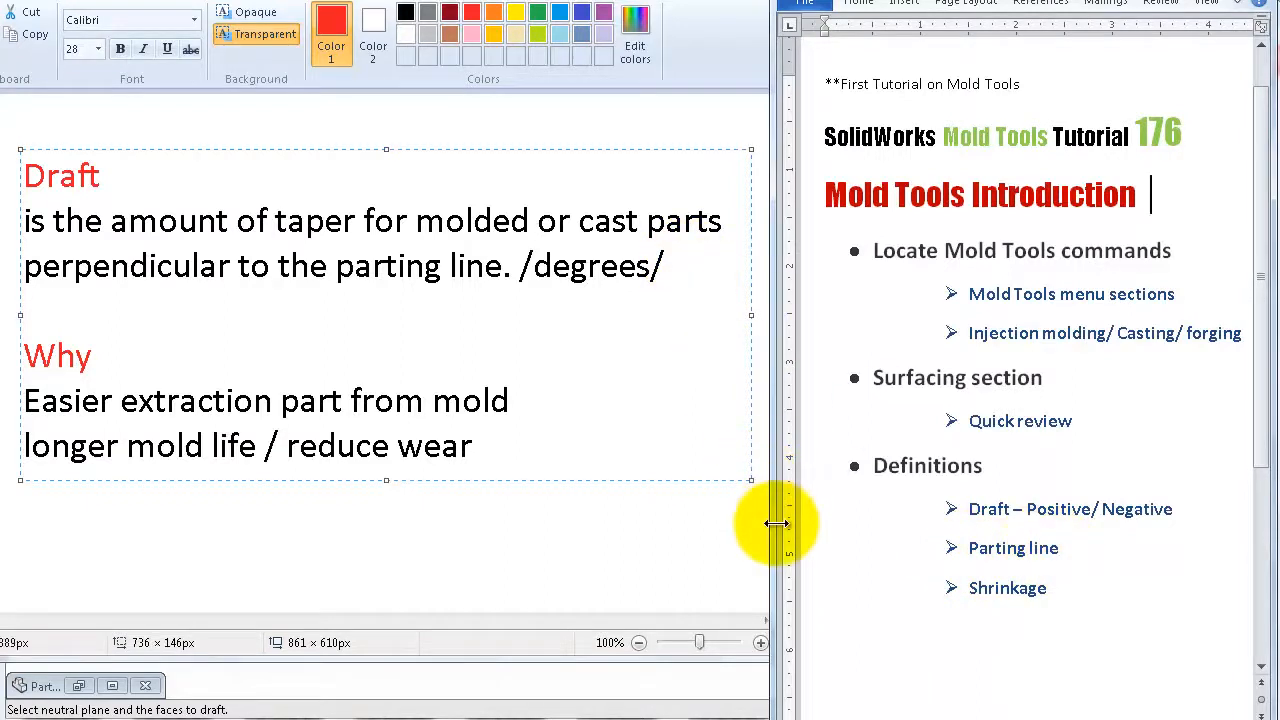
click(694, 686)
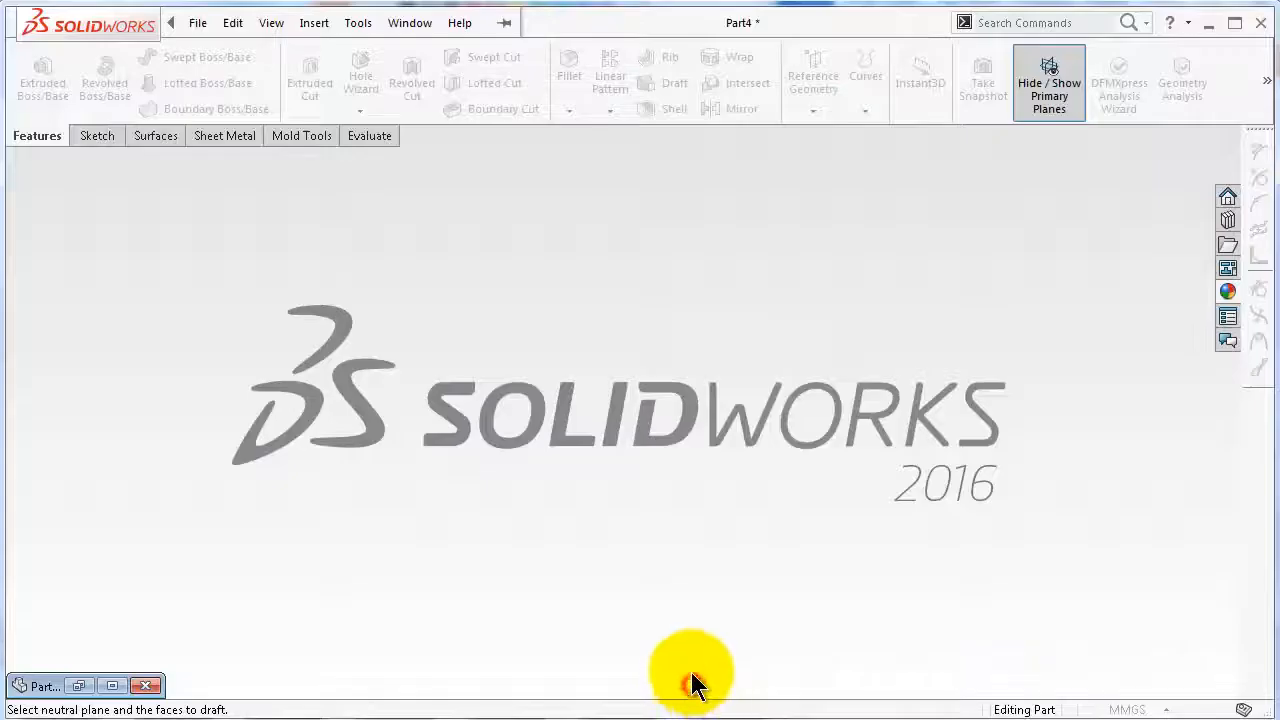
click(45, 690)
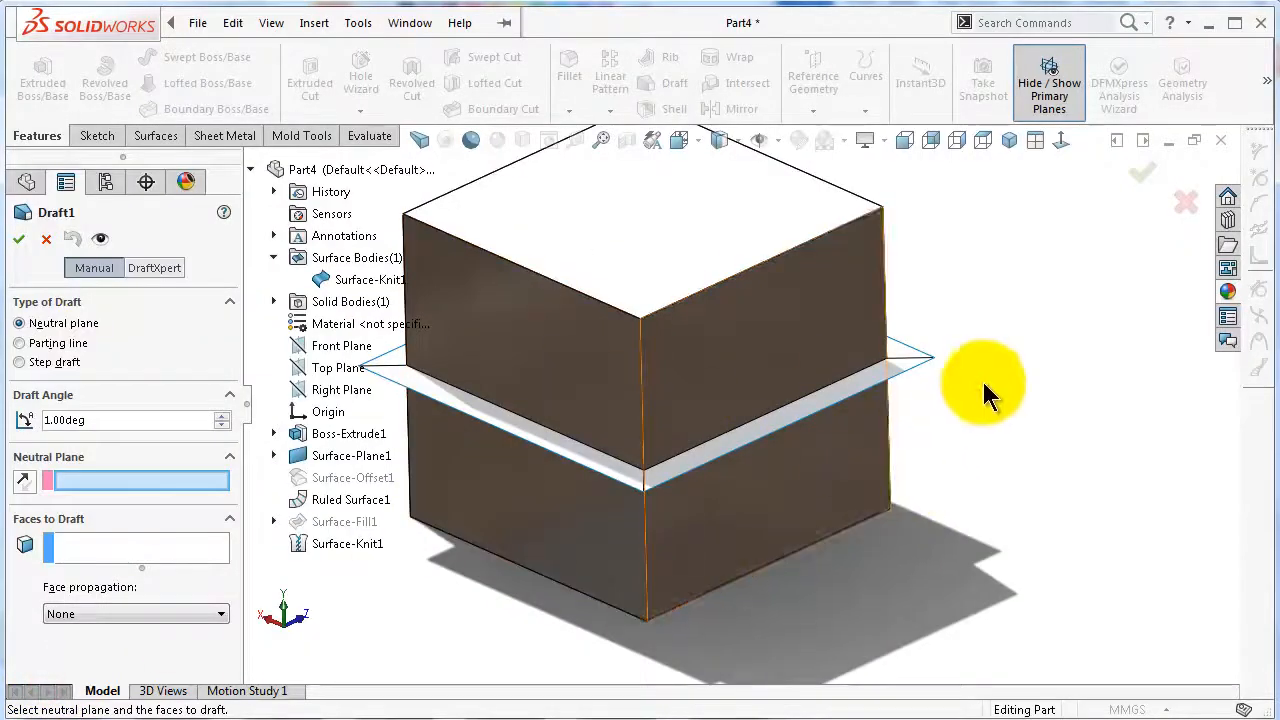
click(1185, 202)
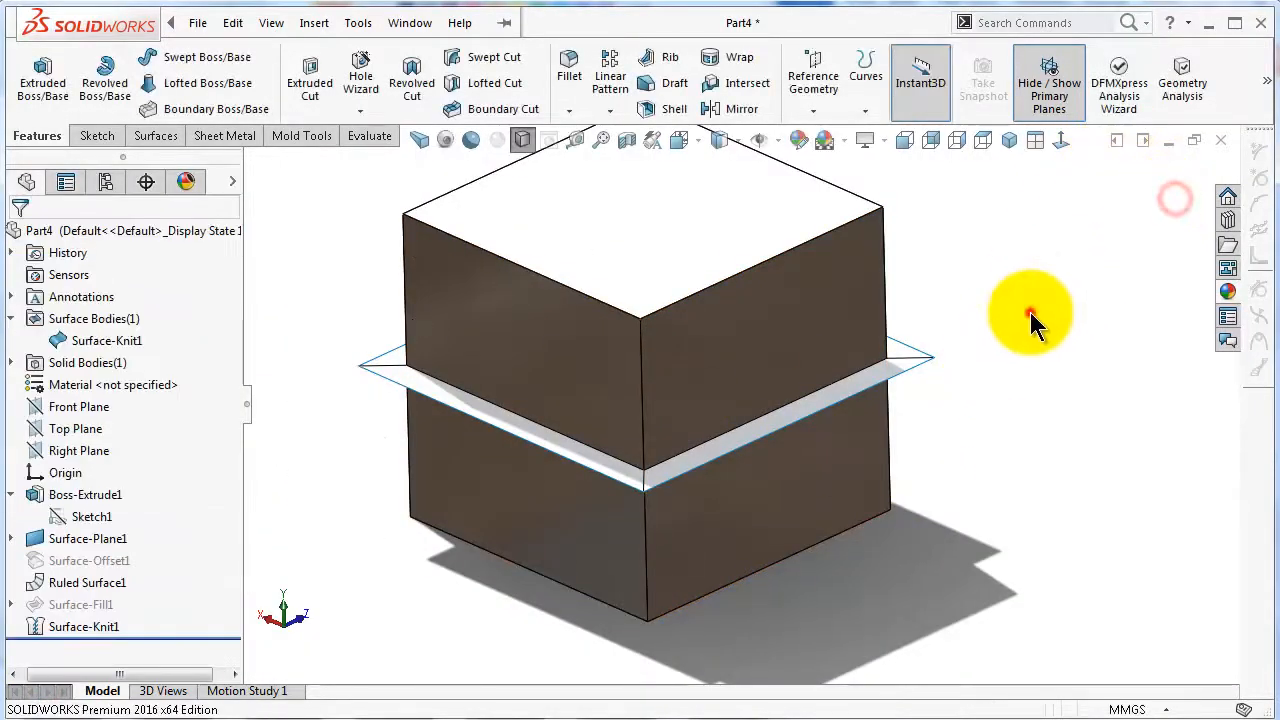
middle_drag(1027, 313, 1022, 405)
click(1023, 400)
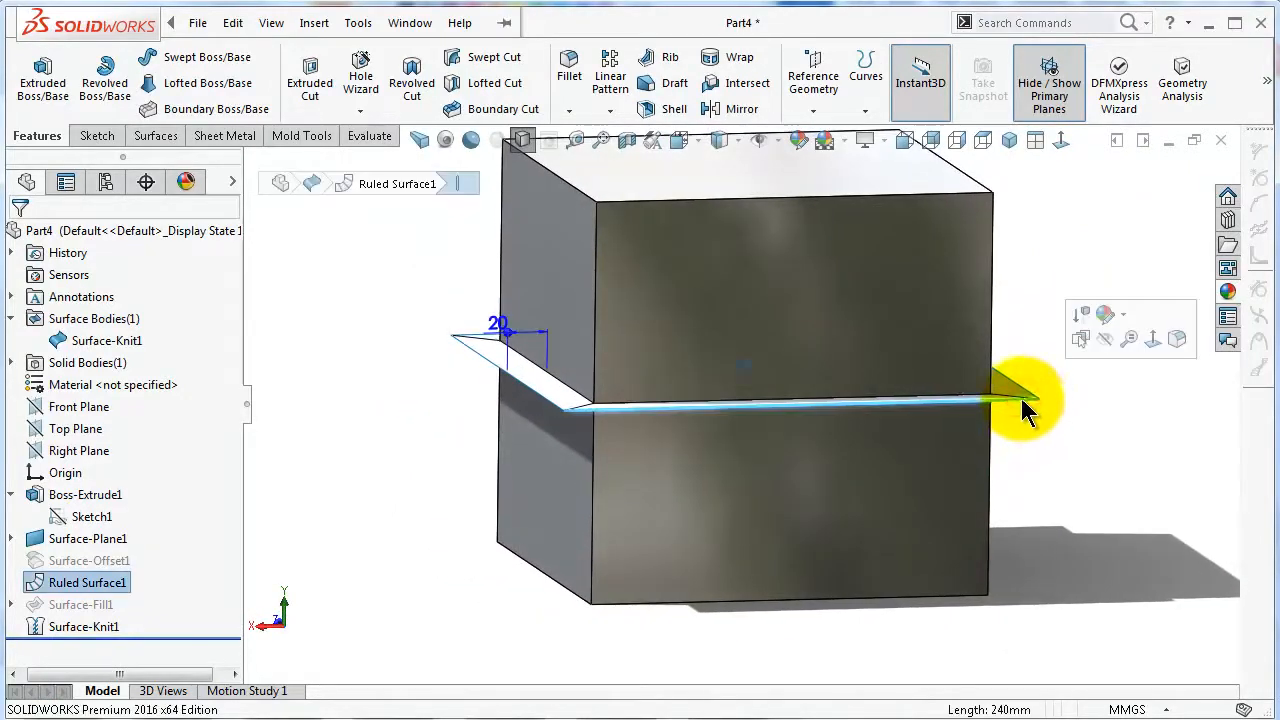
middle_drag(903, 394, 840, 307)
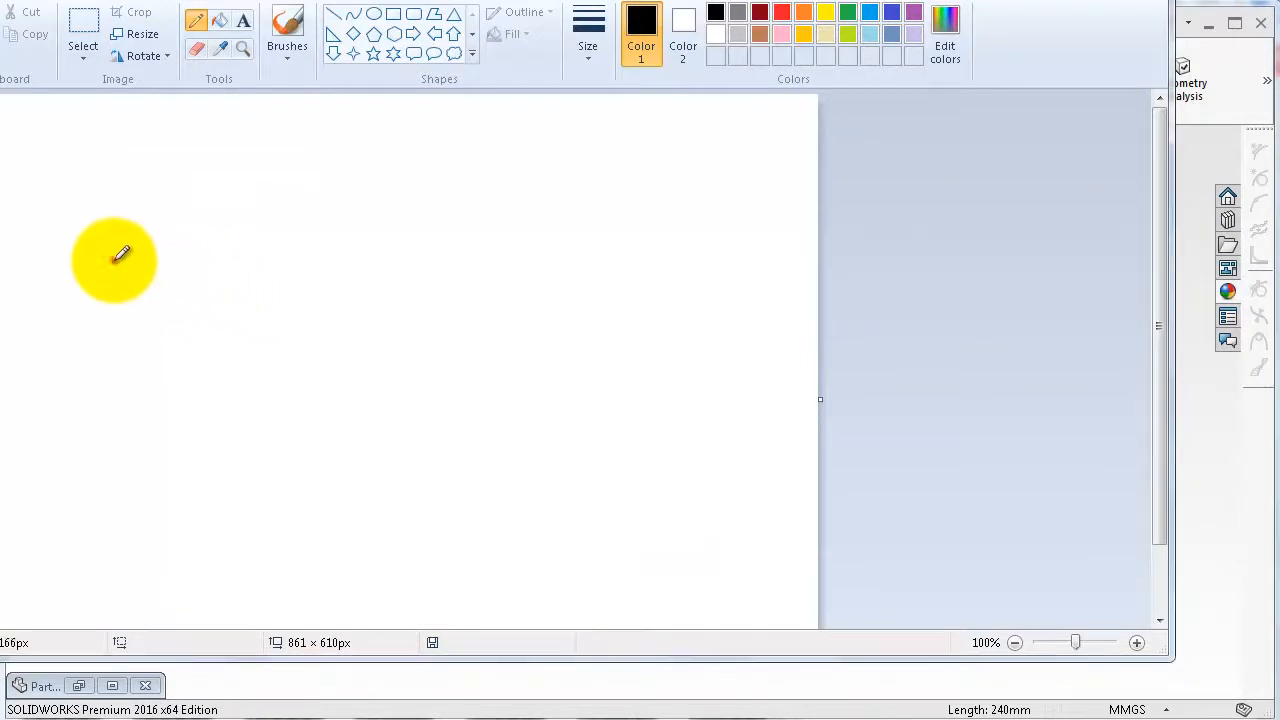
In Paint, draw a trapezoidal recess profile with black lines: flat flanges on both sides, slanted walls and a flat bottom.
drag(114, 260, 249, 260)
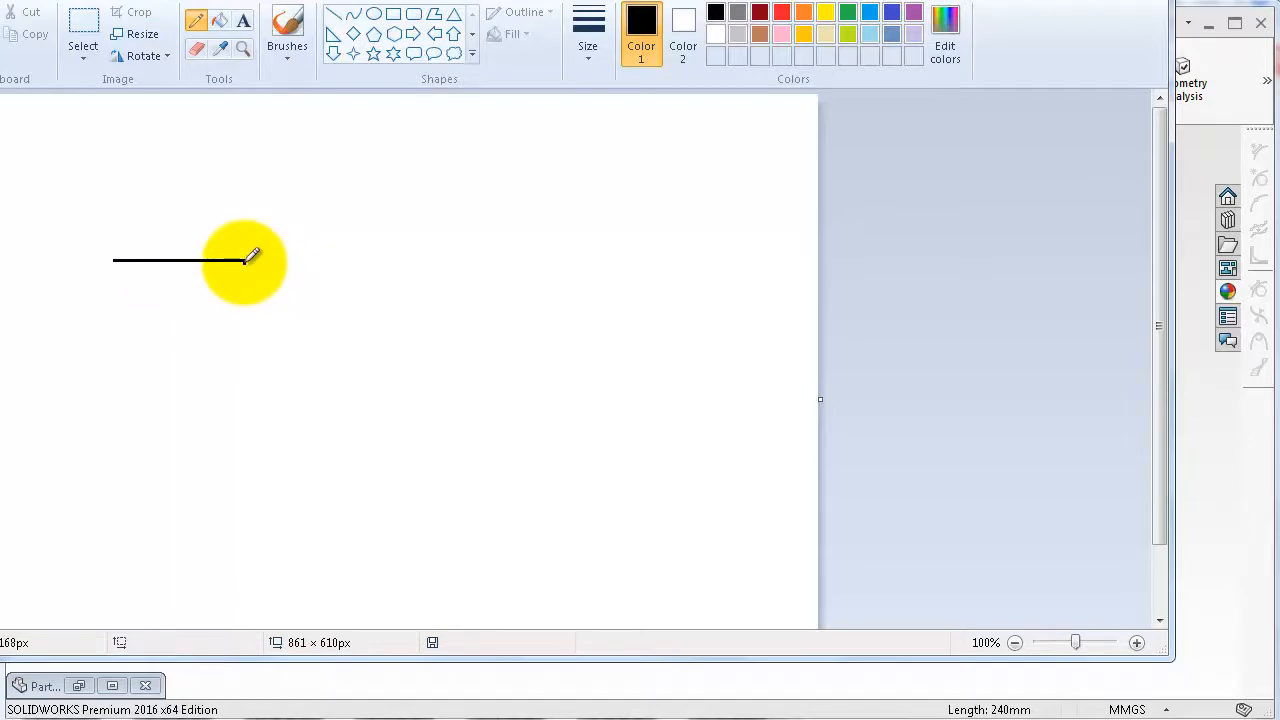
drag(245, 260, 297, 350)
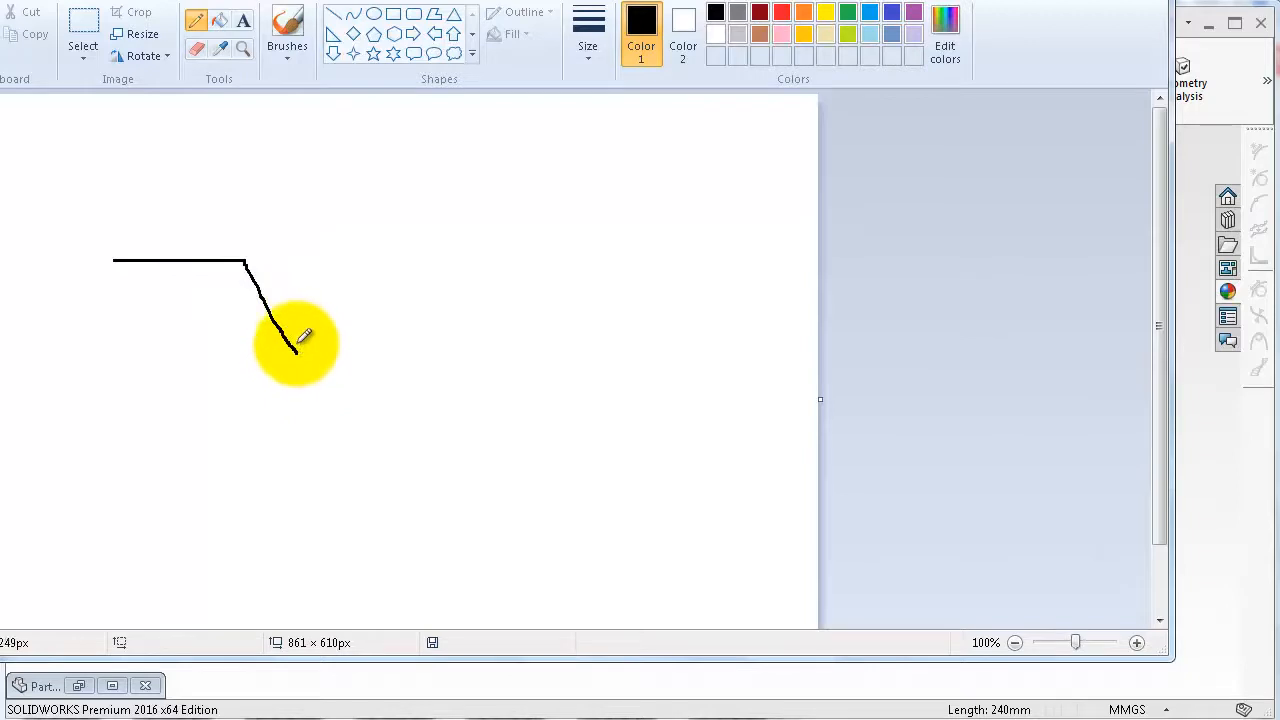
click(333, 14)
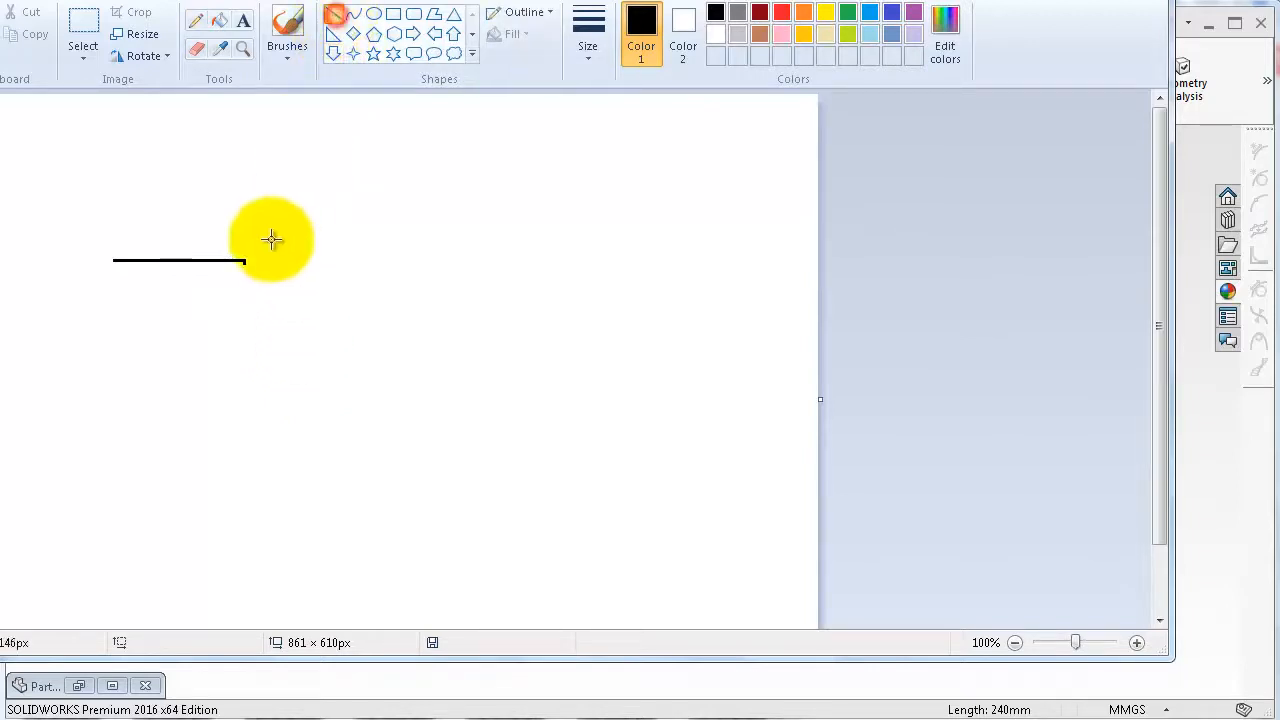
drag(245, 261, 291, 360)
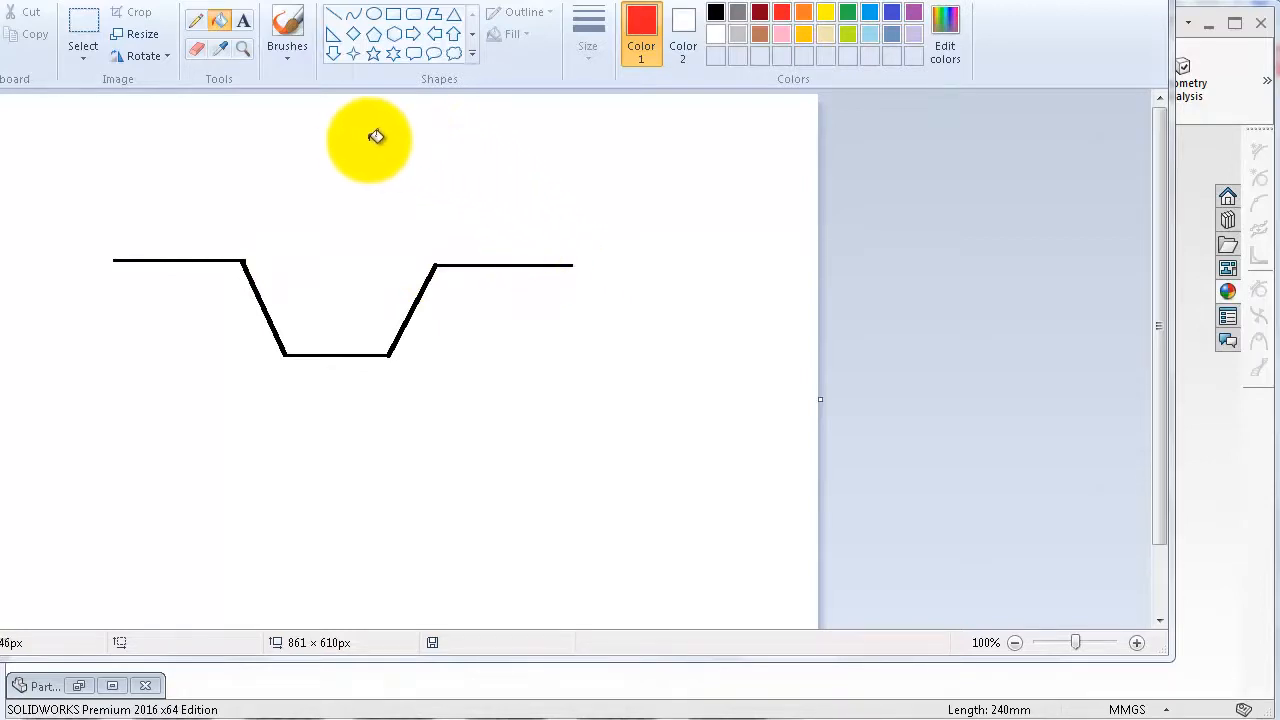
With the Pencil tool in red, draw one freehand loop above the right flange and a larger one below it.
click(196, 20)
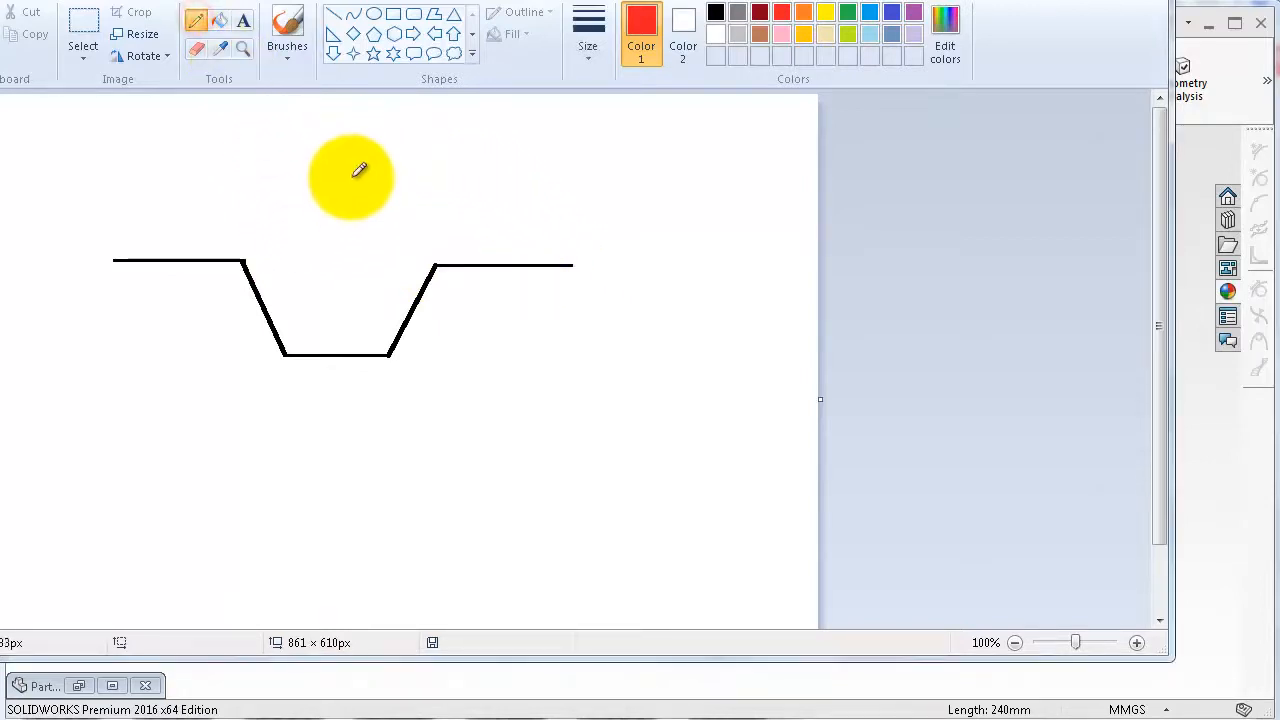
mouse_move(472, 160)
mouse_down()
mouse_move(432, 203)
mouse_move(503, 183)
mouse_move(484, 154)
mouse_up()
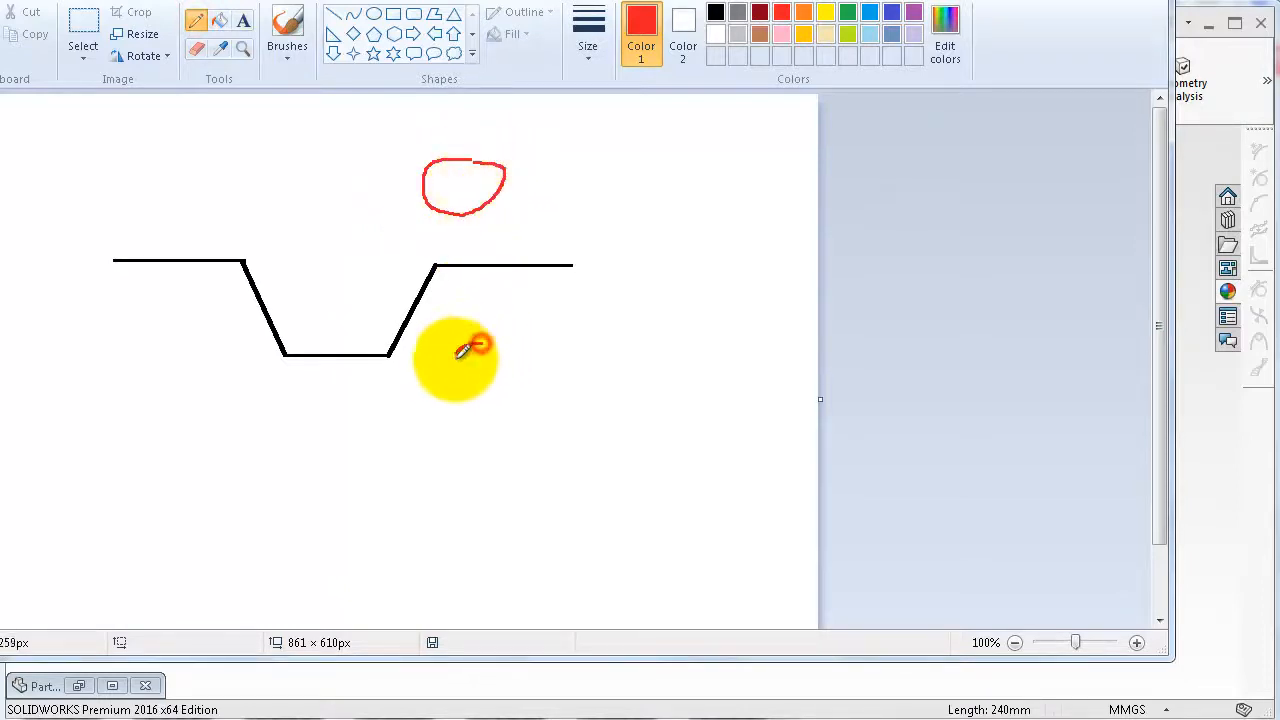
mouse_move(483, 343)
mouse_down()
mouse_move(466, 420)
mouse_move(528, 437)
mouse_move(563, 407)
mouse_move(520, 346)
mouse_move(487, 336)
mouse_up()
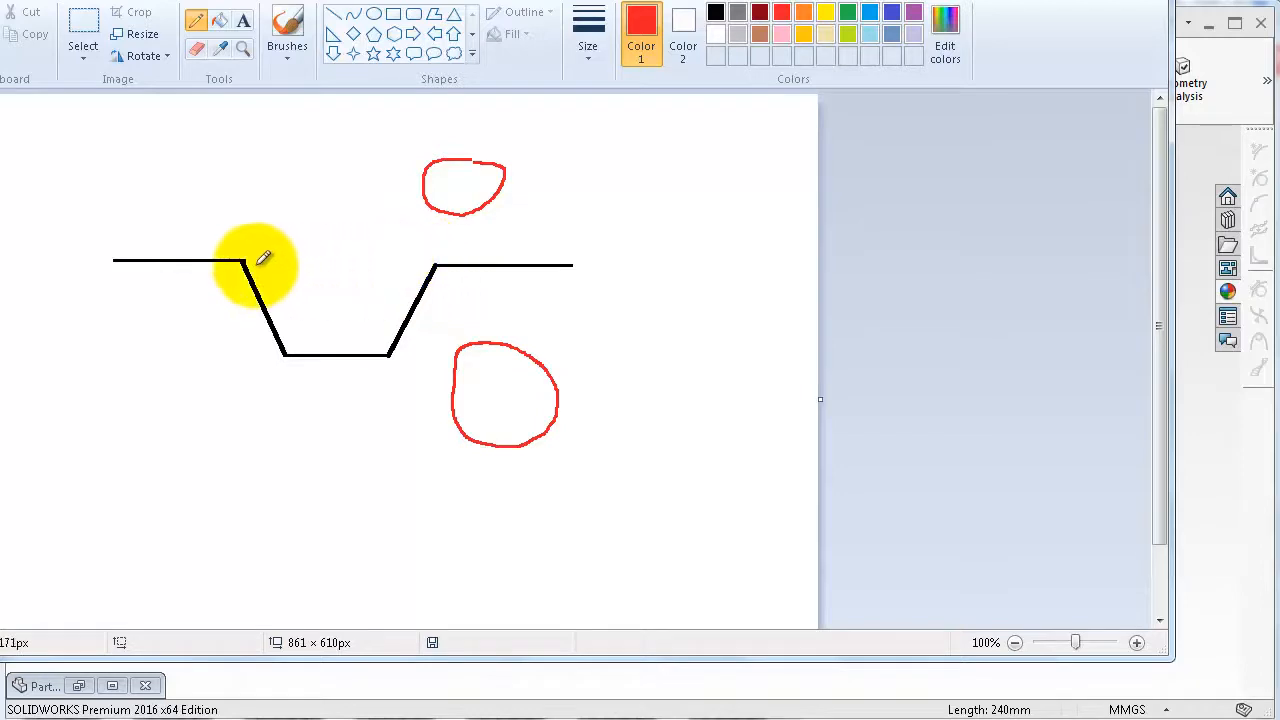
Trace the inside of the recess in red, mark the angle outside its left wall and add a short dash above the recess.
mouse_move(257, 265)
mouse_down()
mouse_move(306, 331)
mouse_move(391, 337)
mouse_move(433, 265)
mouse_up()
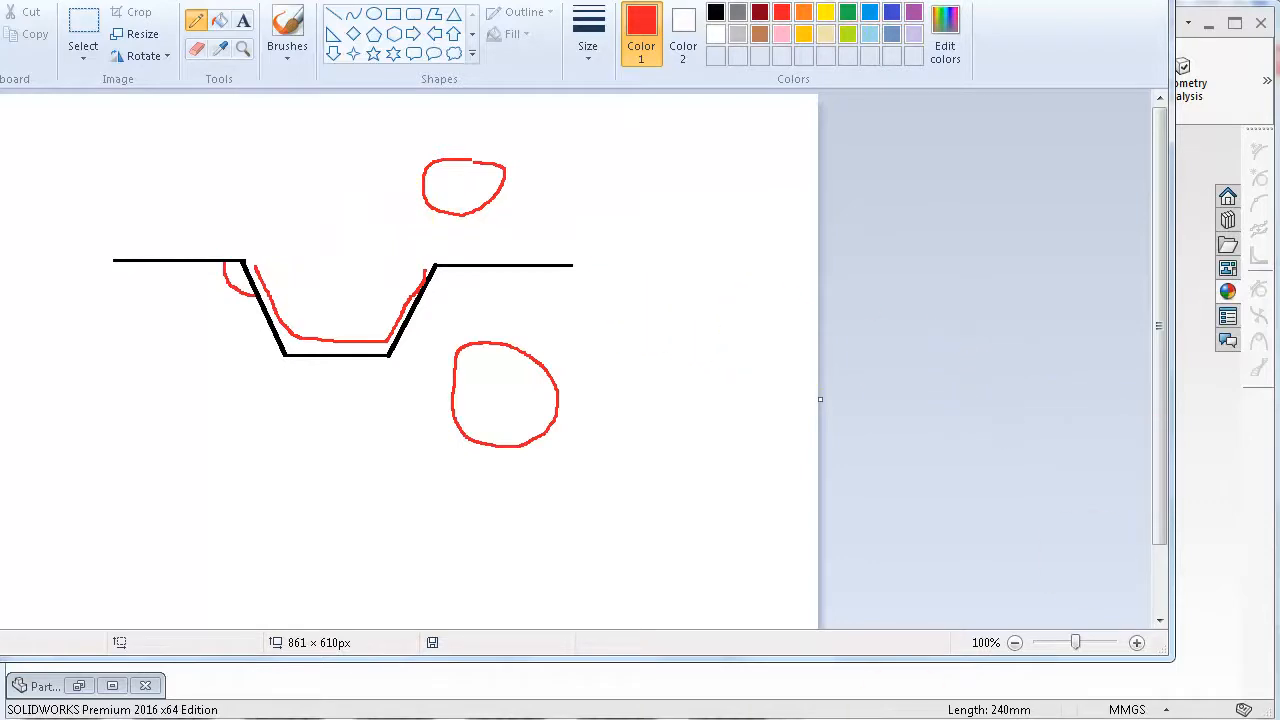
key(alt+Tab)
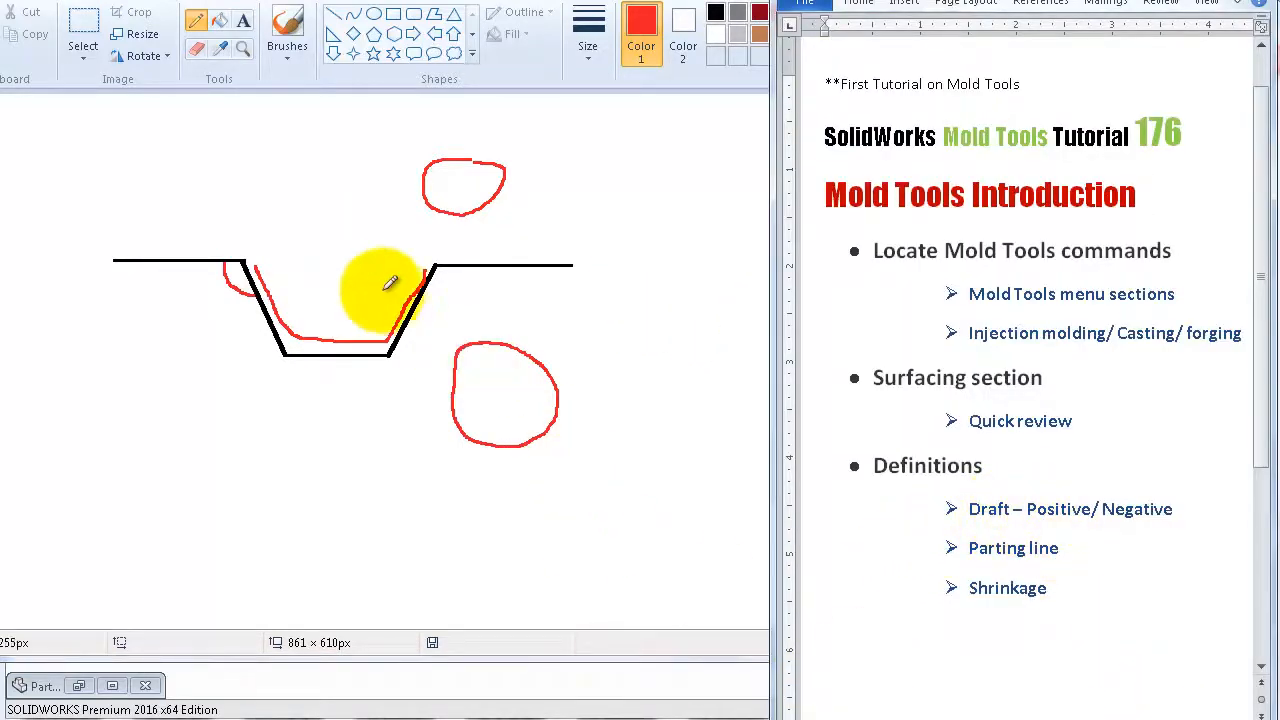
drag(331, 236, 386, 224)
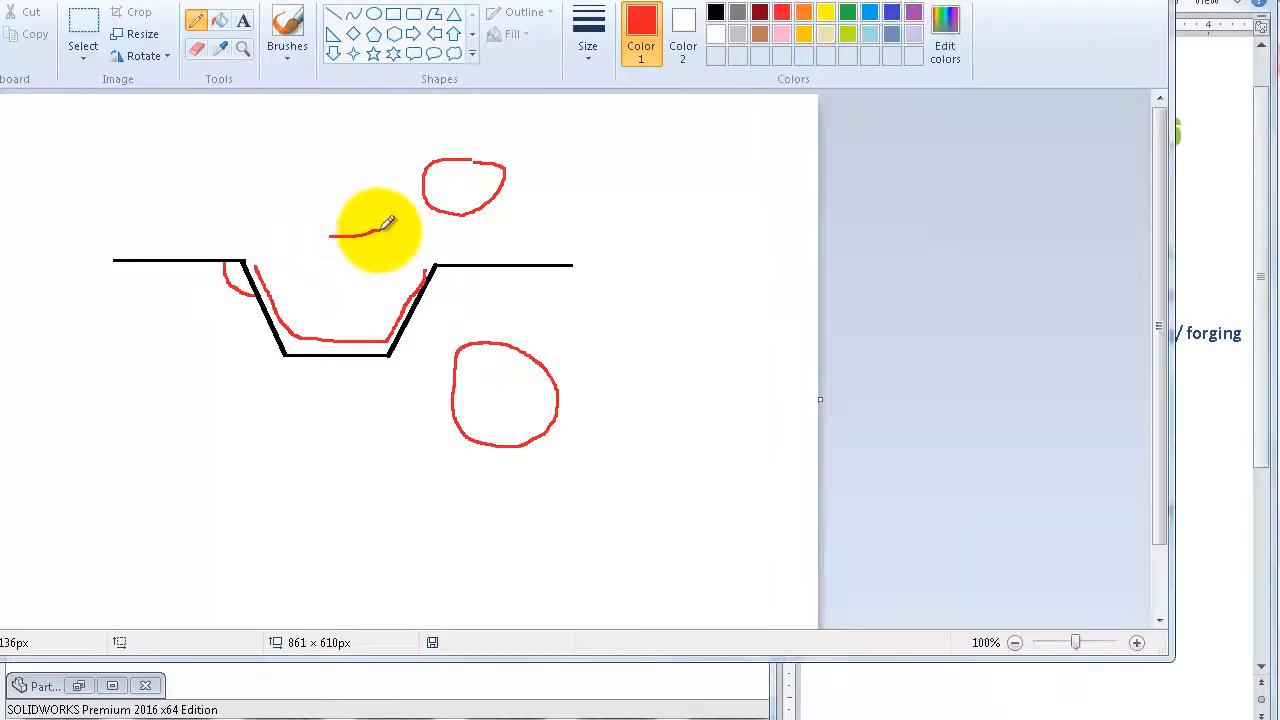
Annotate the profile in green: a line along the right flange, a plus above and a minus below the recess, an inner trace and an upward arrow.
click(847, 12)
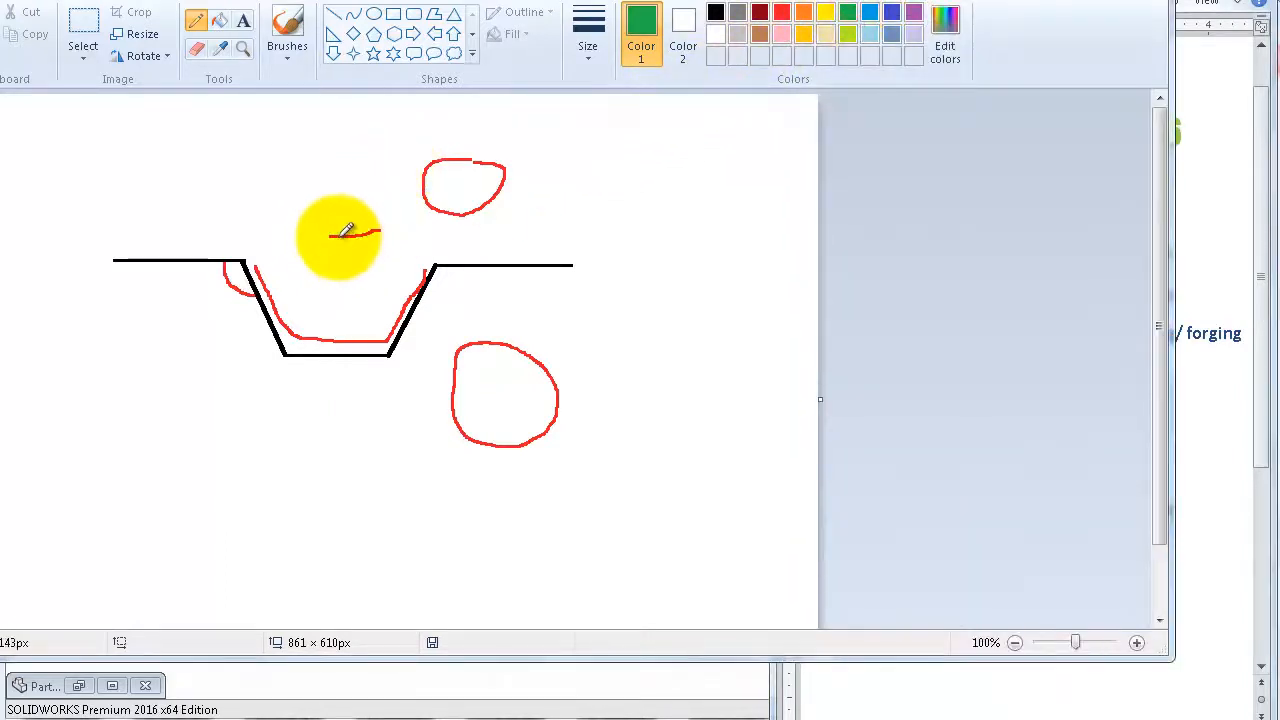
drag(440, 263, 646, 262)
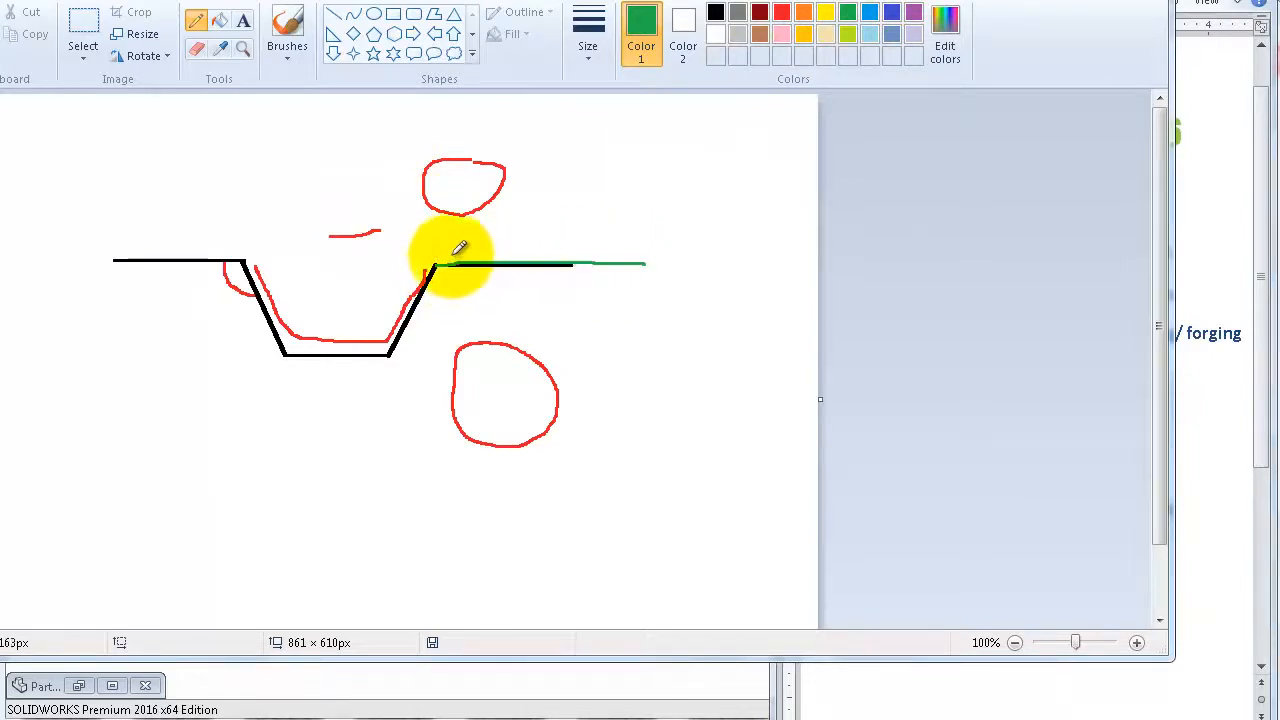
mouse_move(333, 237)
mouse_down()
mouse_move(385, 235)
mouse_move(363, 243)
mouse_move(365, 260)
mouse_up()
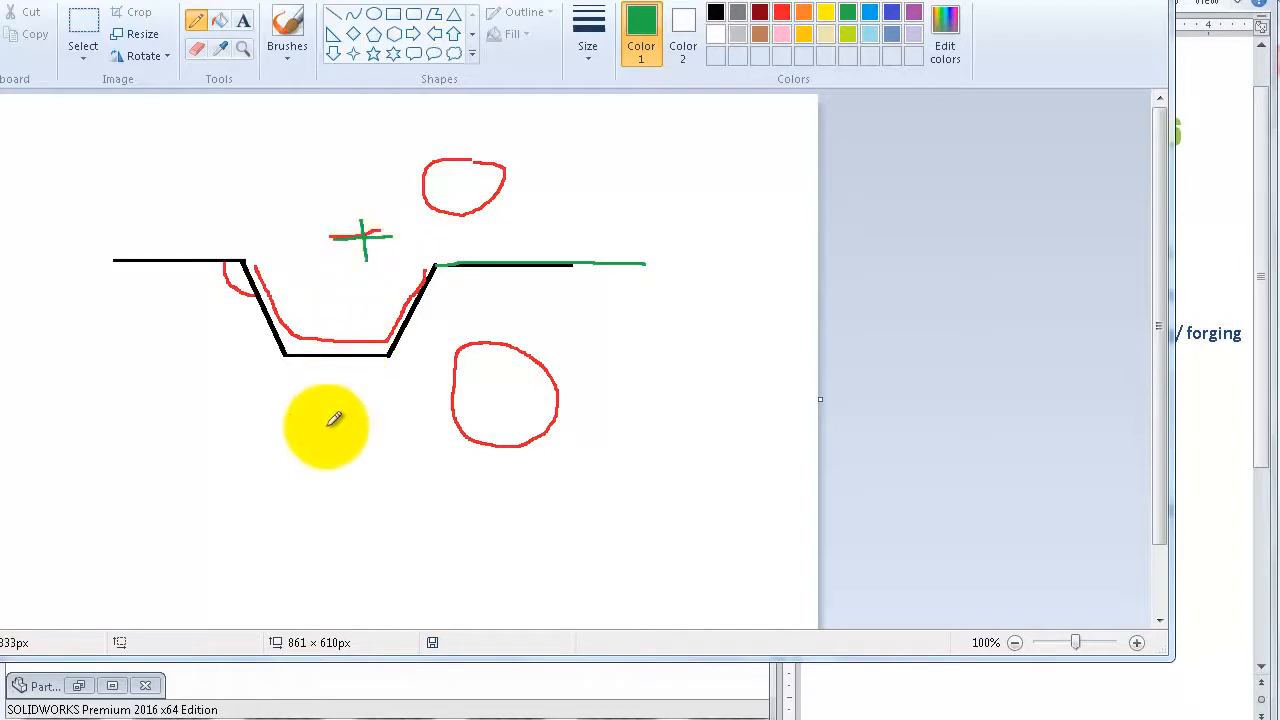
drag(326, 428, 385, 421)
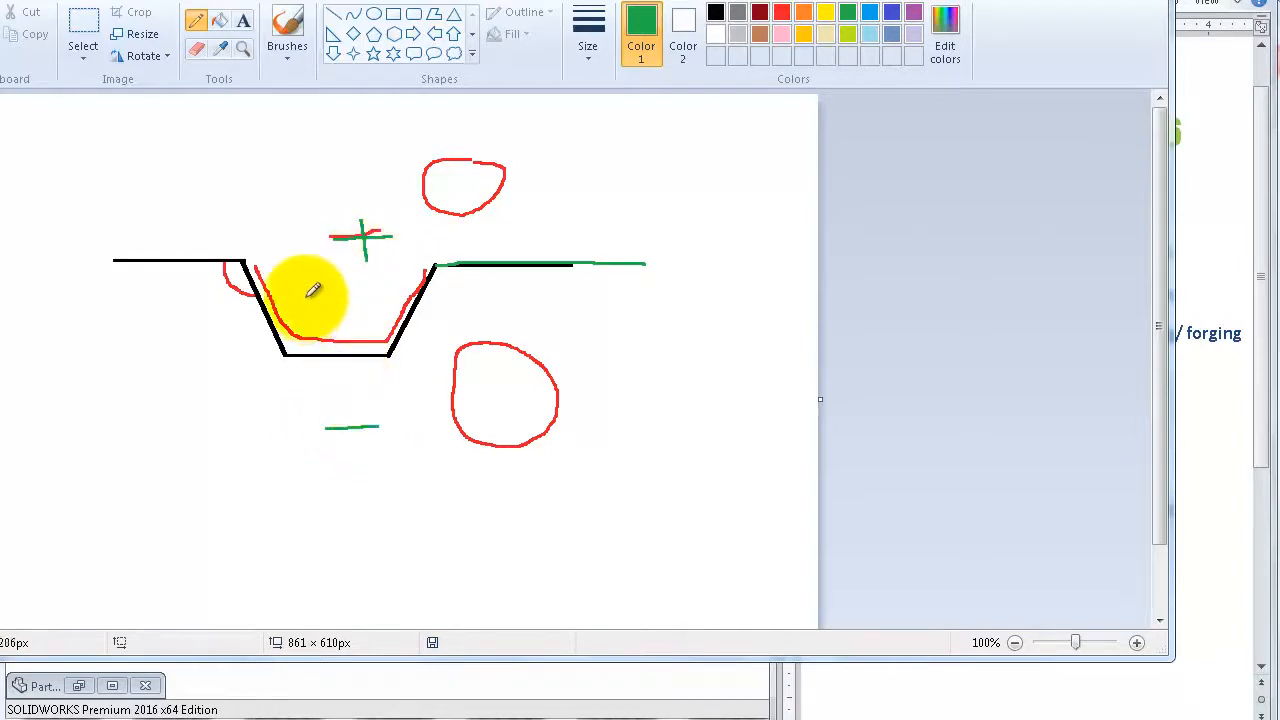
mouse_move(252, 258)
mouse_down()
mouse_move(302, 326)
mouse_move(350, 349)
mouse_move(394, 336)
mouse_move(432, 264)
mouse_up()
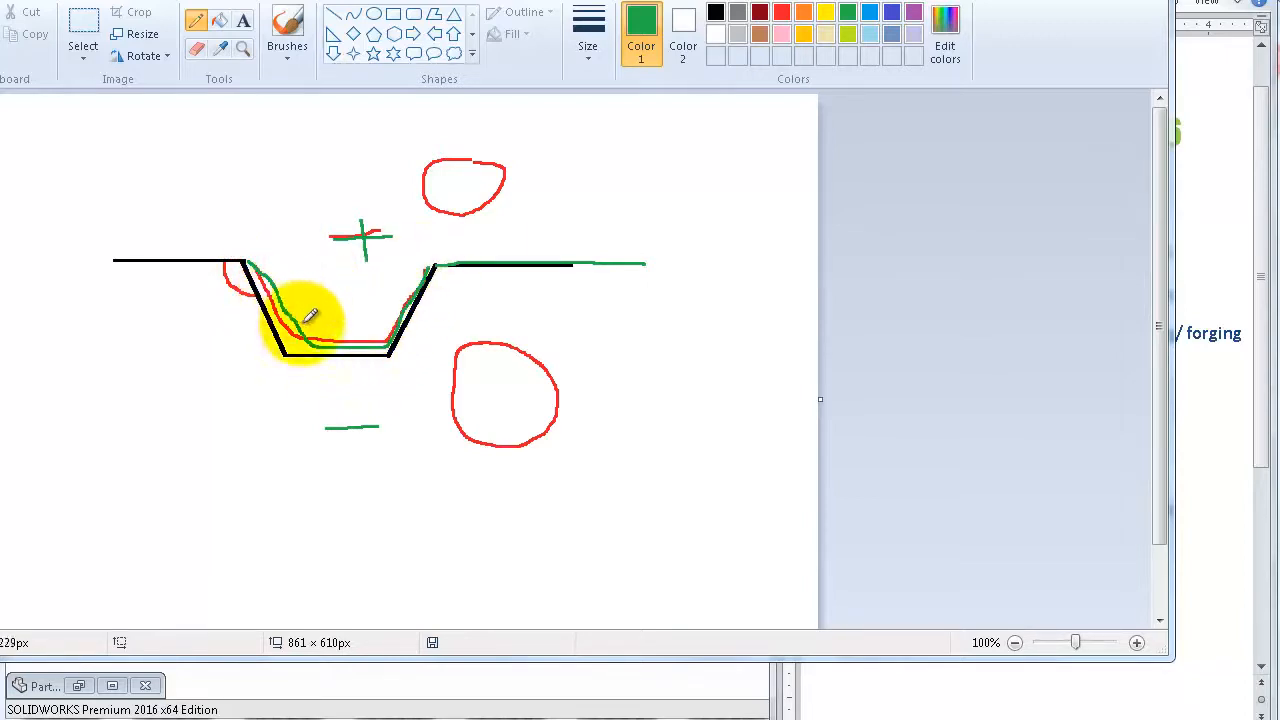
mouse_move(303, 325)
mouse_down()
mouse_move(321, 188)
mouse_move(313, 203)
mouse_move(336, 209)
mouse_up()
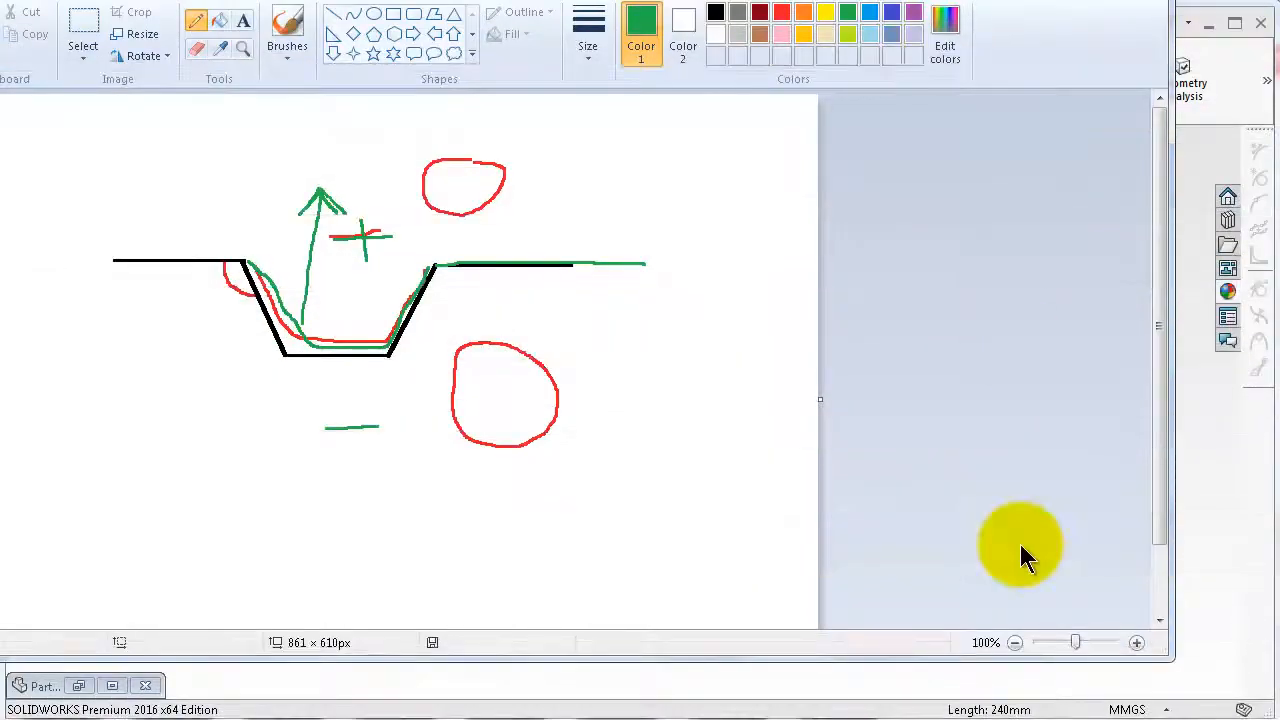
Handwrite the label "Parting line" in light blue above the right flange.
click(869, 13)
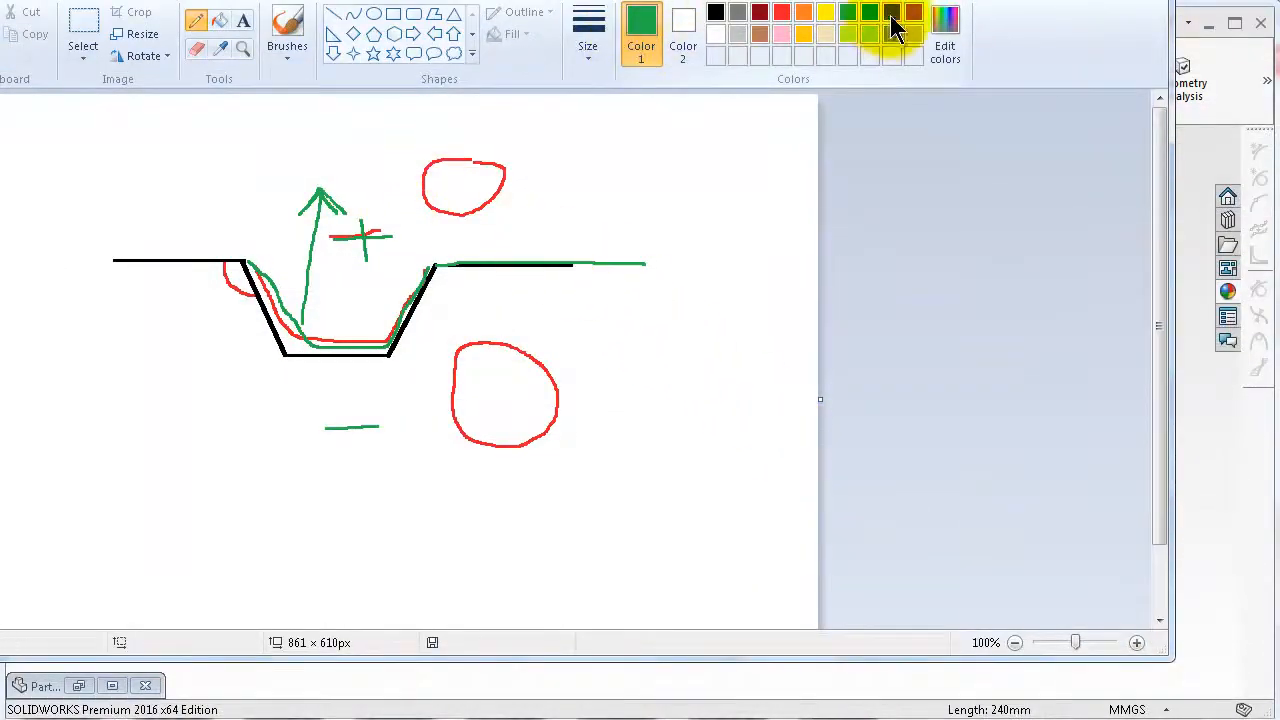
drag(486, 245, 490, 260)
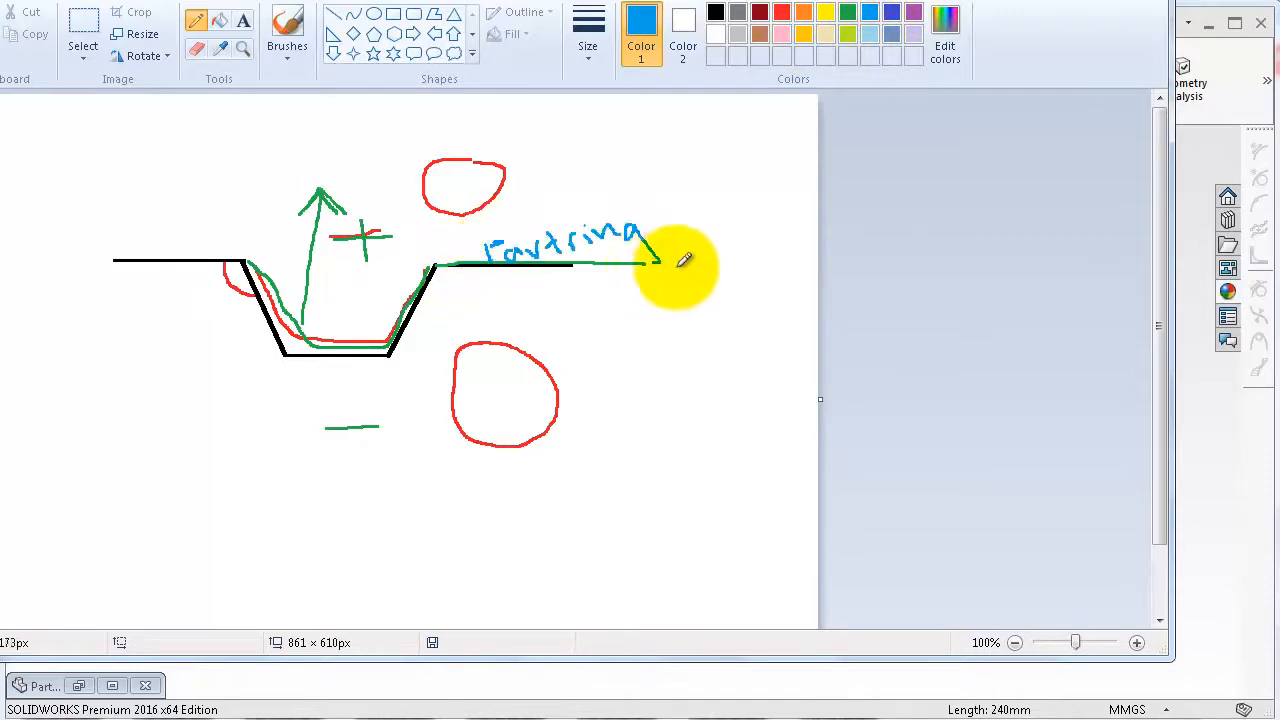
mouse_move(683, 260)
mouse_down()
mouse_move(697, 221)
mouse_move(747, 230)
mouse_up()
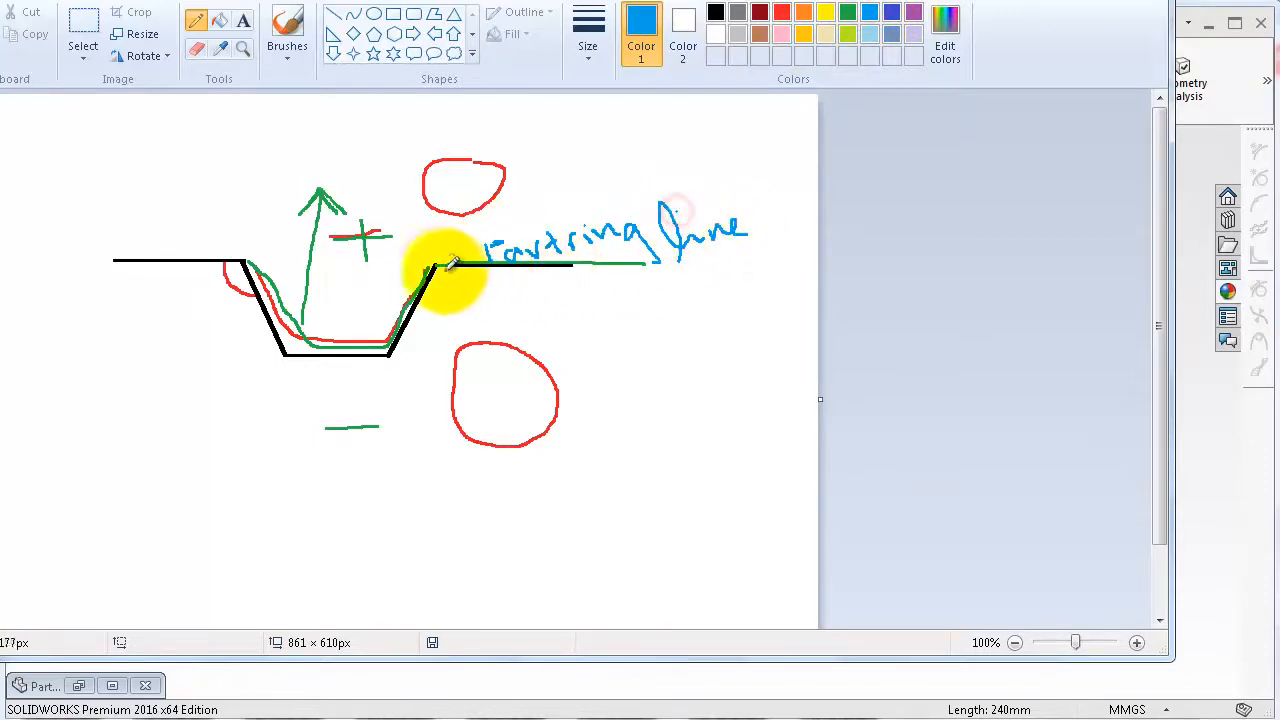
Draw light-blue slanted and vertical lines down from the recess's upper right corner and mark the wall's draft angle in red.
drag(438, 270, 457, 373)
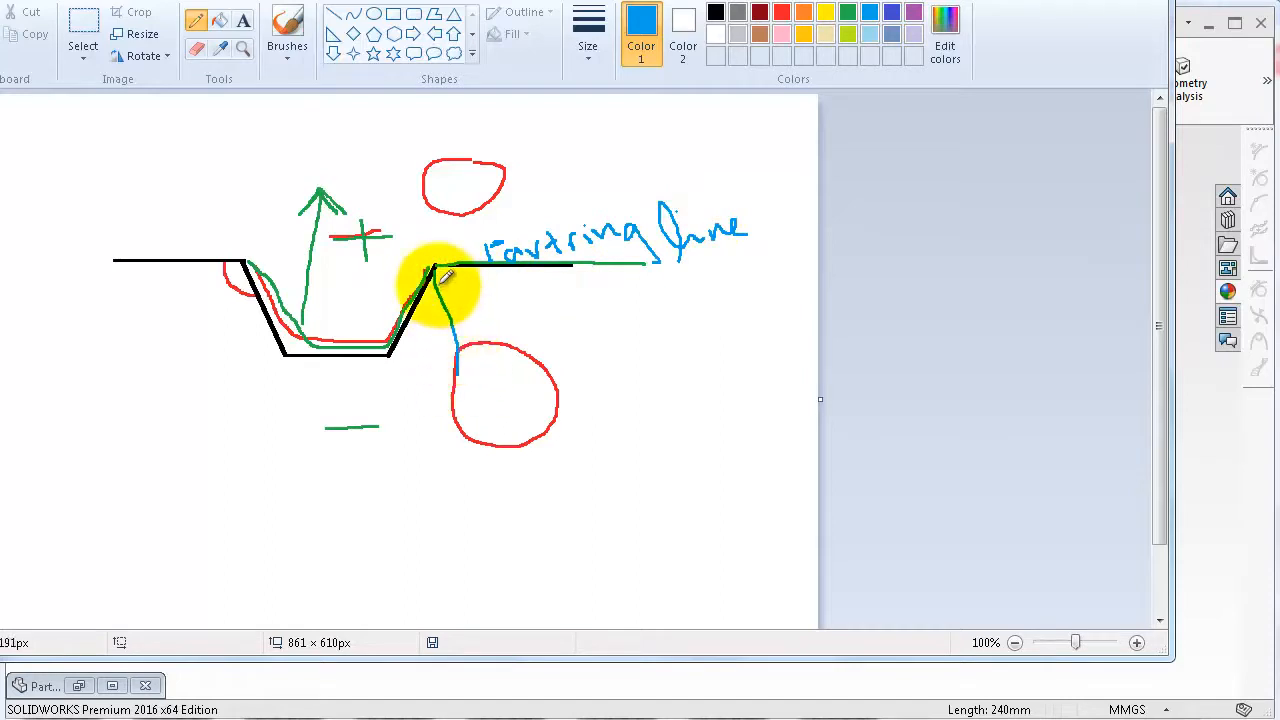
shift+drag(435, 272, 434, 455)
click(781, 12)
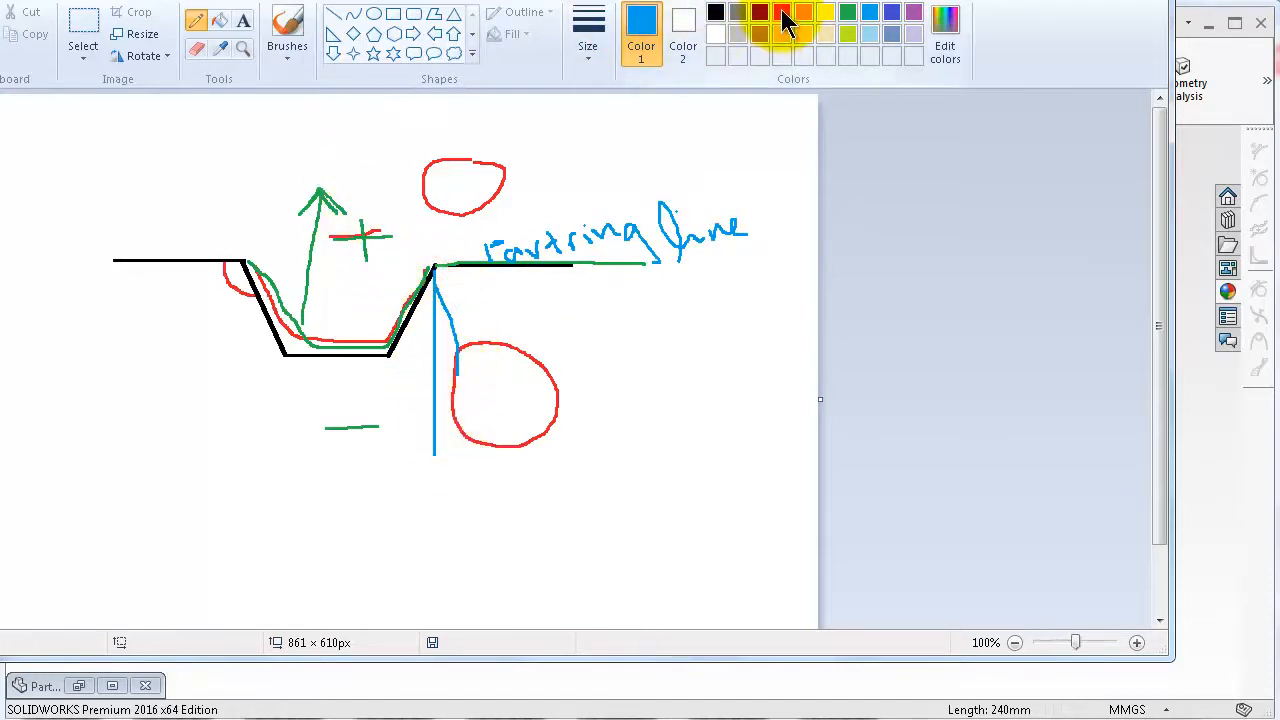
mouse_move(384, 284)
mouse_down()
mouse_move(460, 326)
mouse_move(423, 346)
mouse_move(430, 330)
mouse_move(408, 376)
mouse_up()
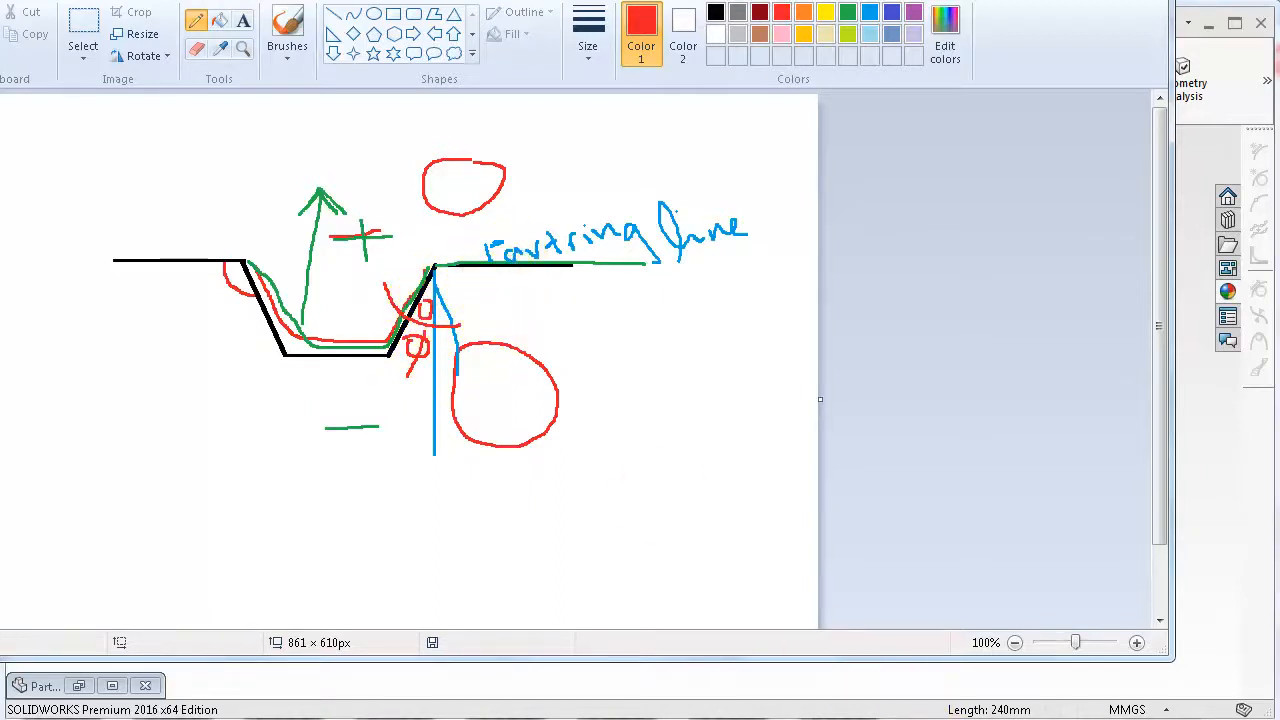
Glance at the tutorial notes and retrace the recess's walls and bottom in orange in the Paint sketch.
key(alt+Tab)
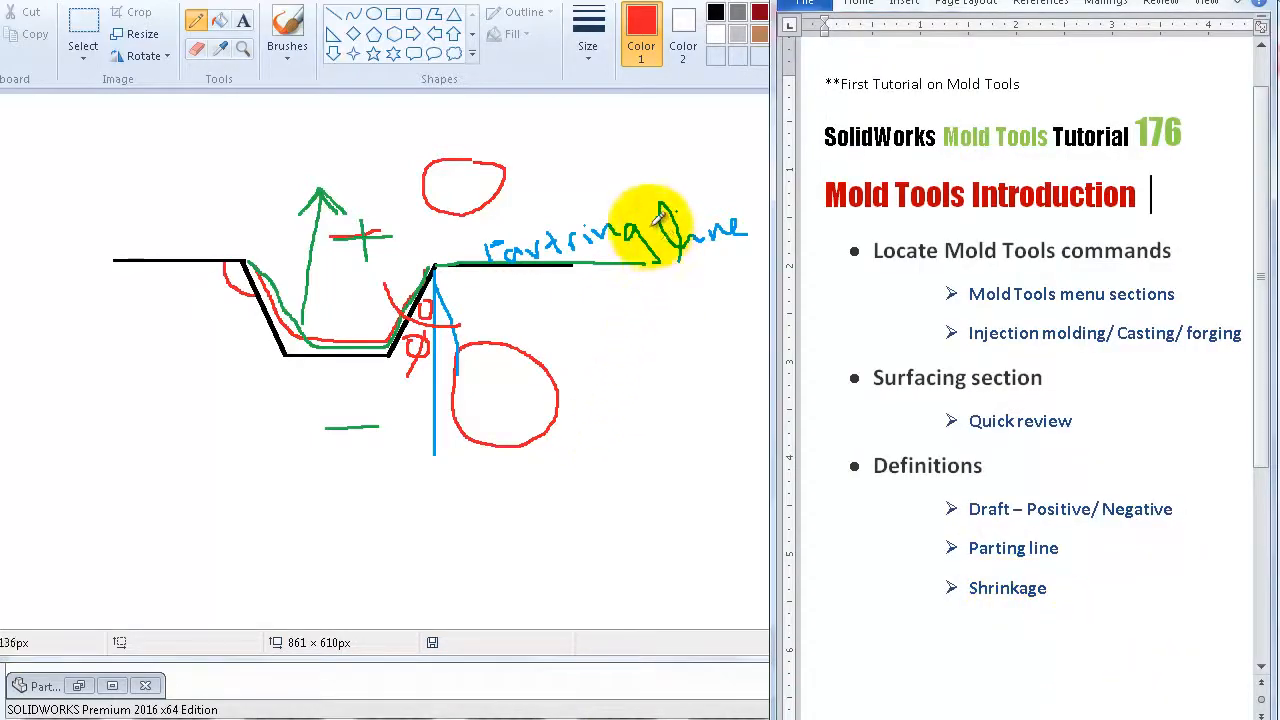
click(573, 144)
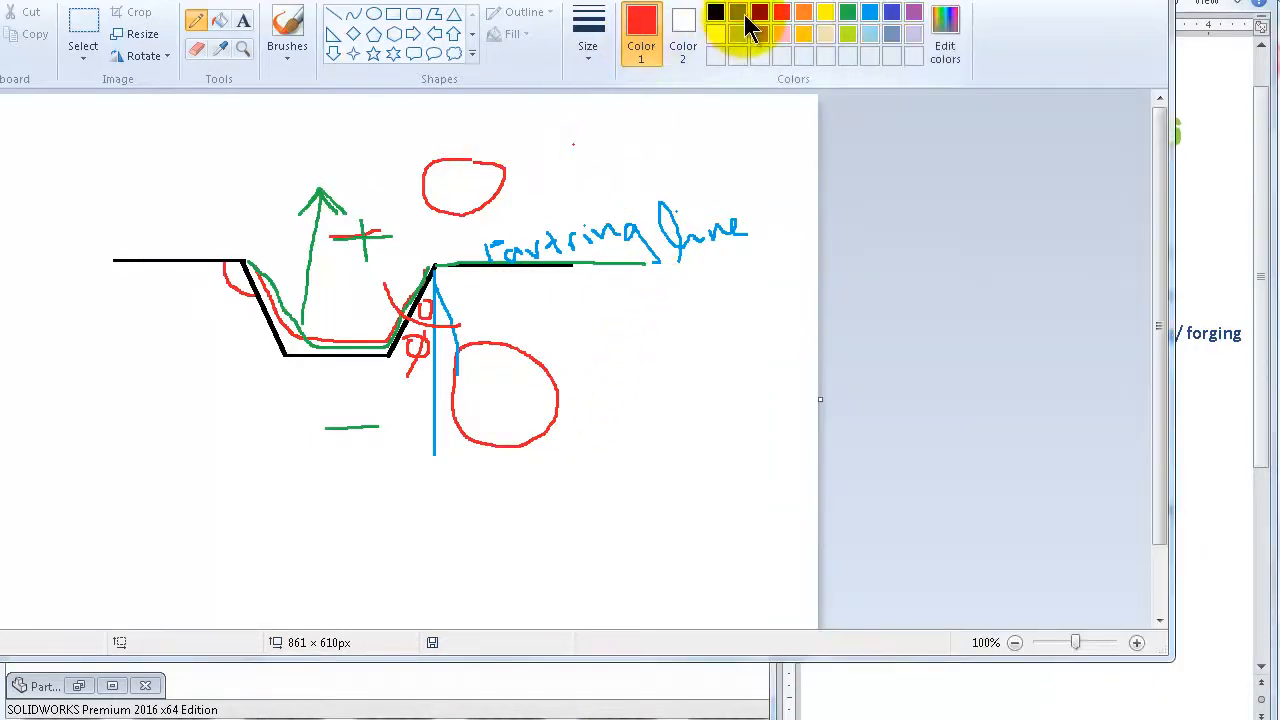
click(805, 13)
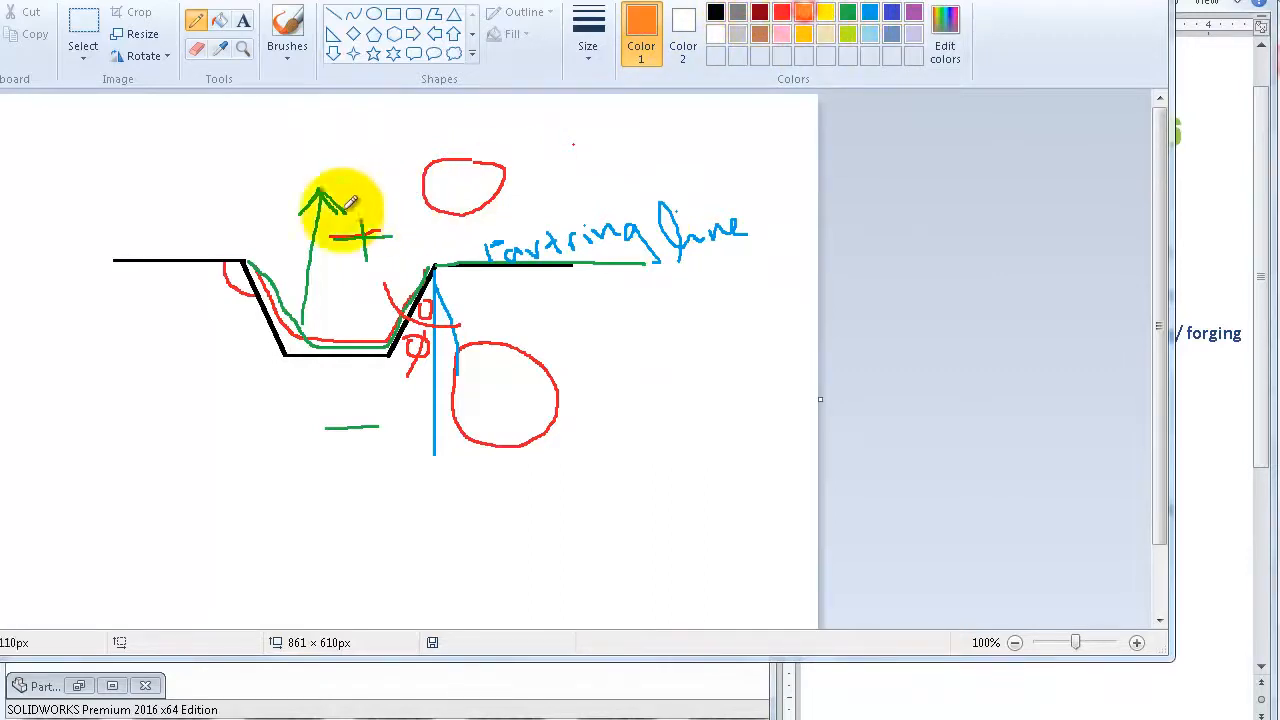
mouse_move(242, 258)
mouse_down()
mouse_move(289, 352)
mouse_move(394, 338)
mouse_move(434, 267)
mouse_up()
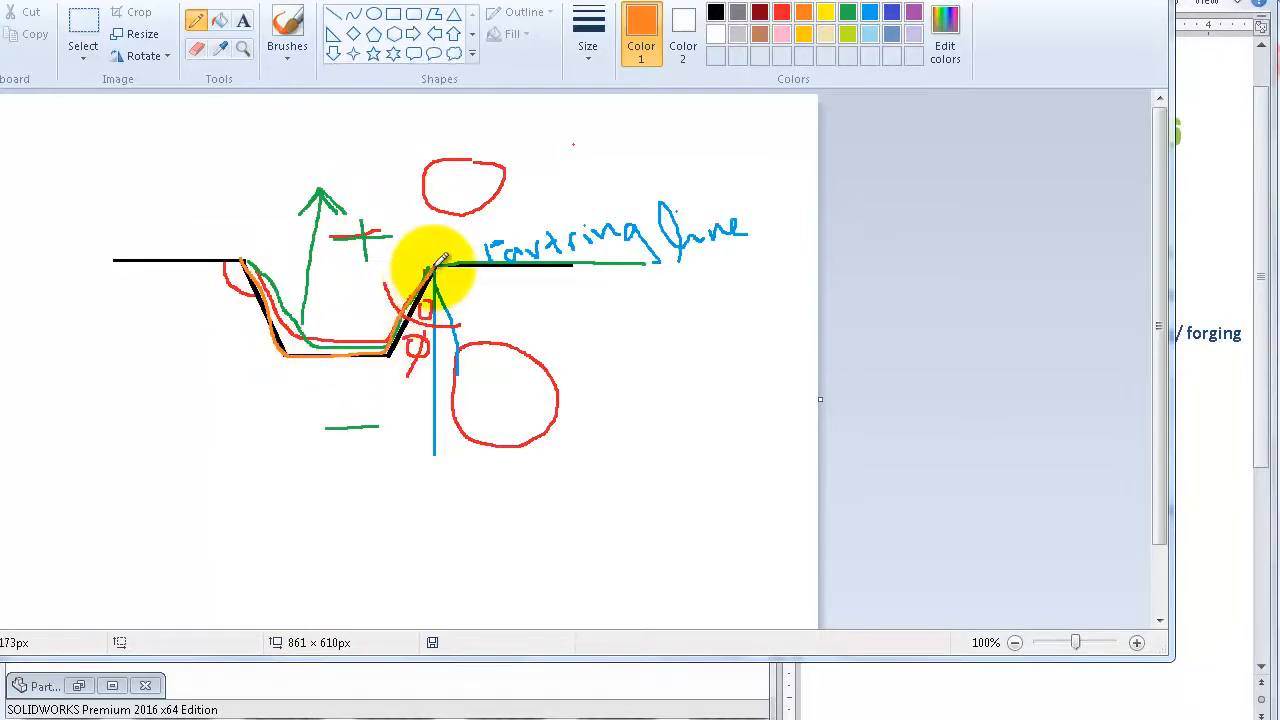